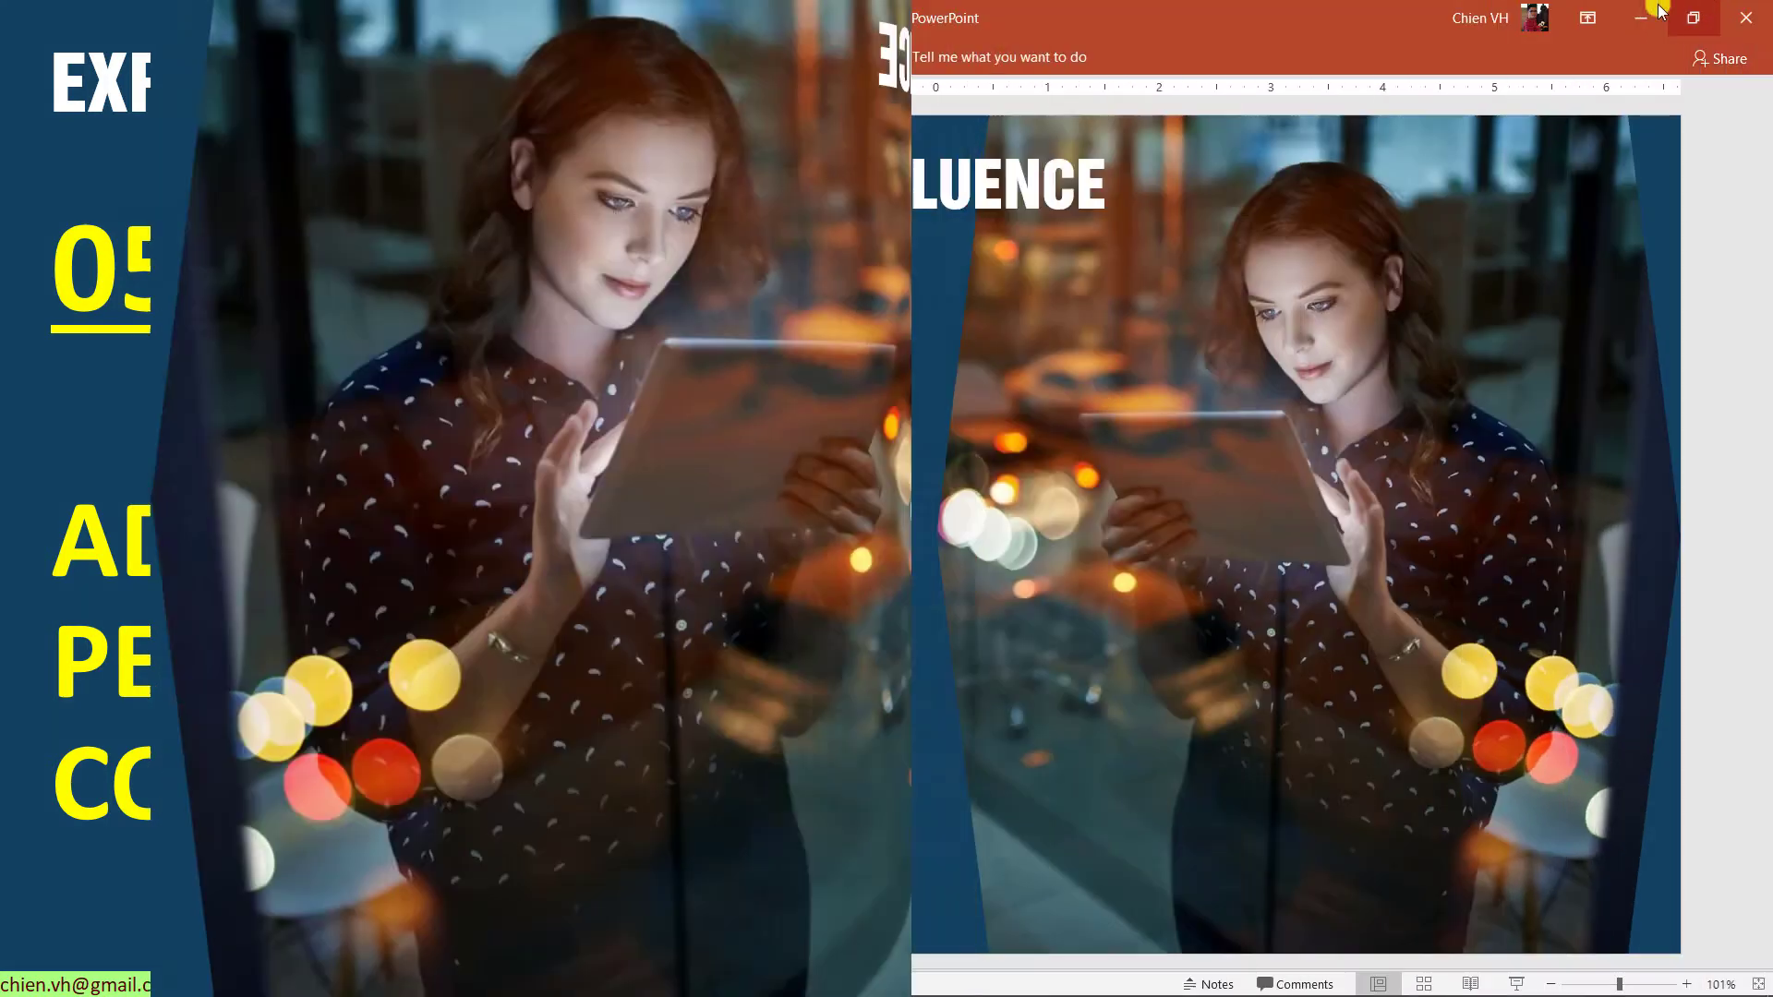
# - Leave the slideshow and bring up the People options in the Website Development space
pyautogui.click(1641, 13)
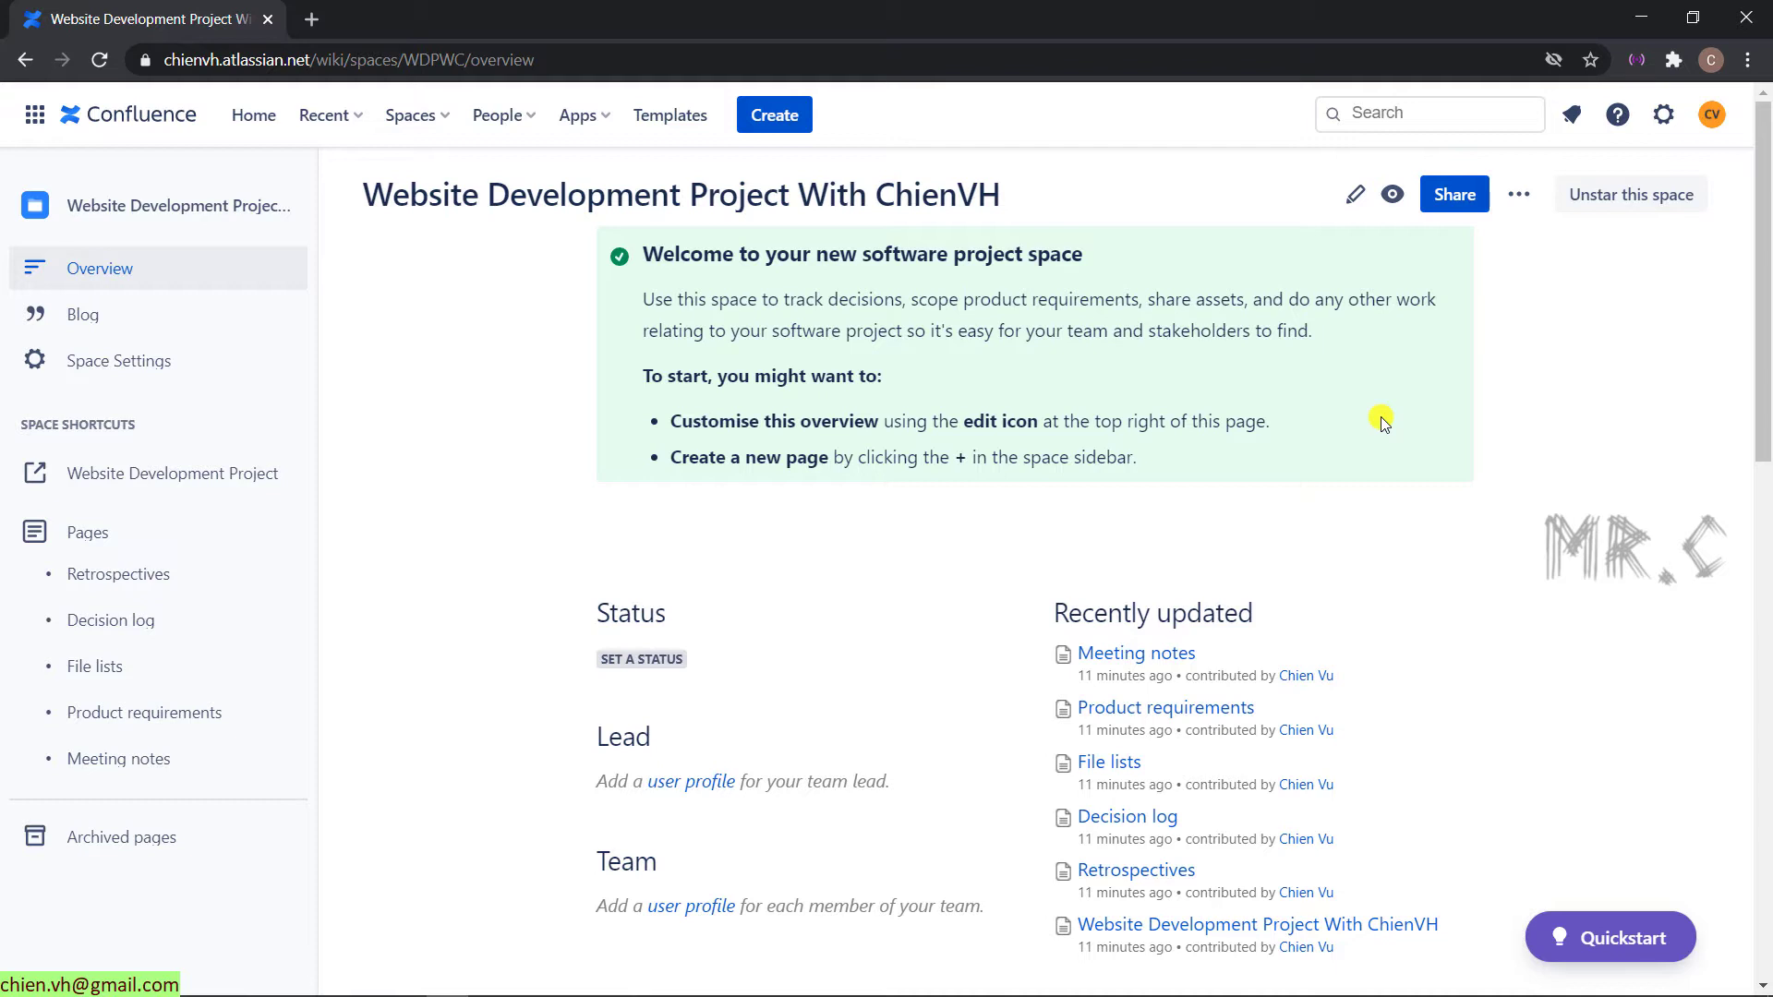
pyautogui.click(524, 118)
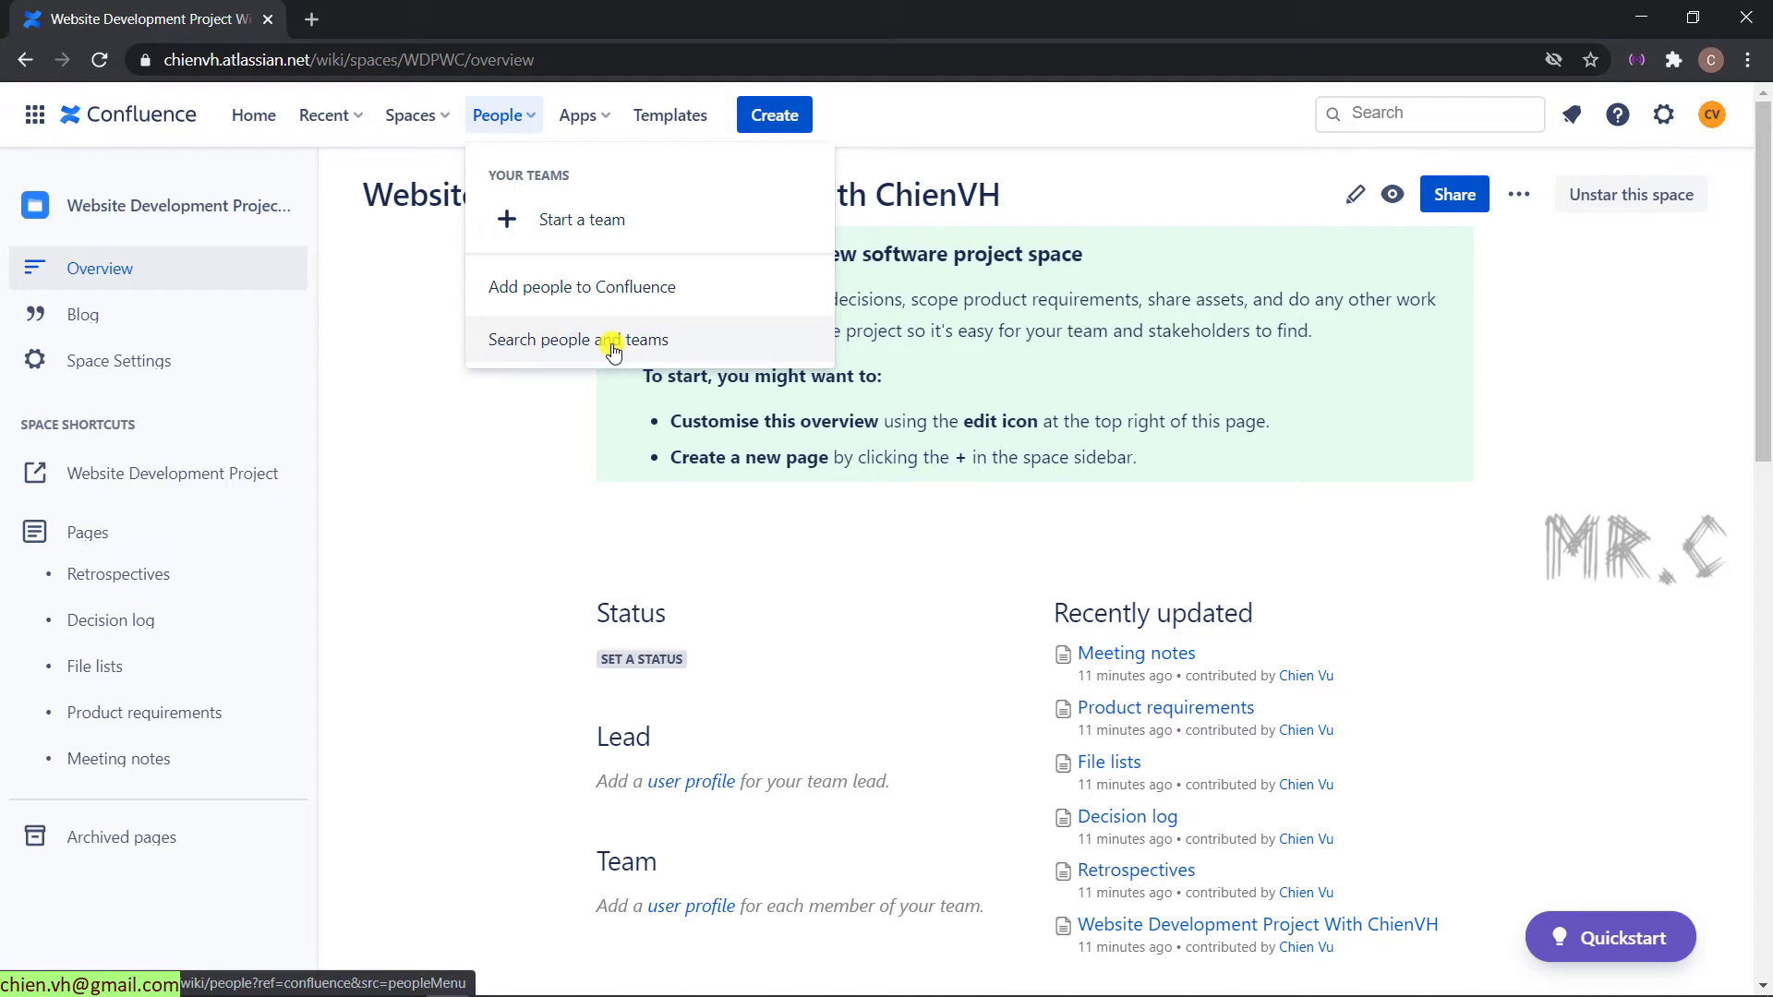
# - Invite the teammate to Confluence by entering and selecting their e-mail address
pyautogui.click(589, 301)
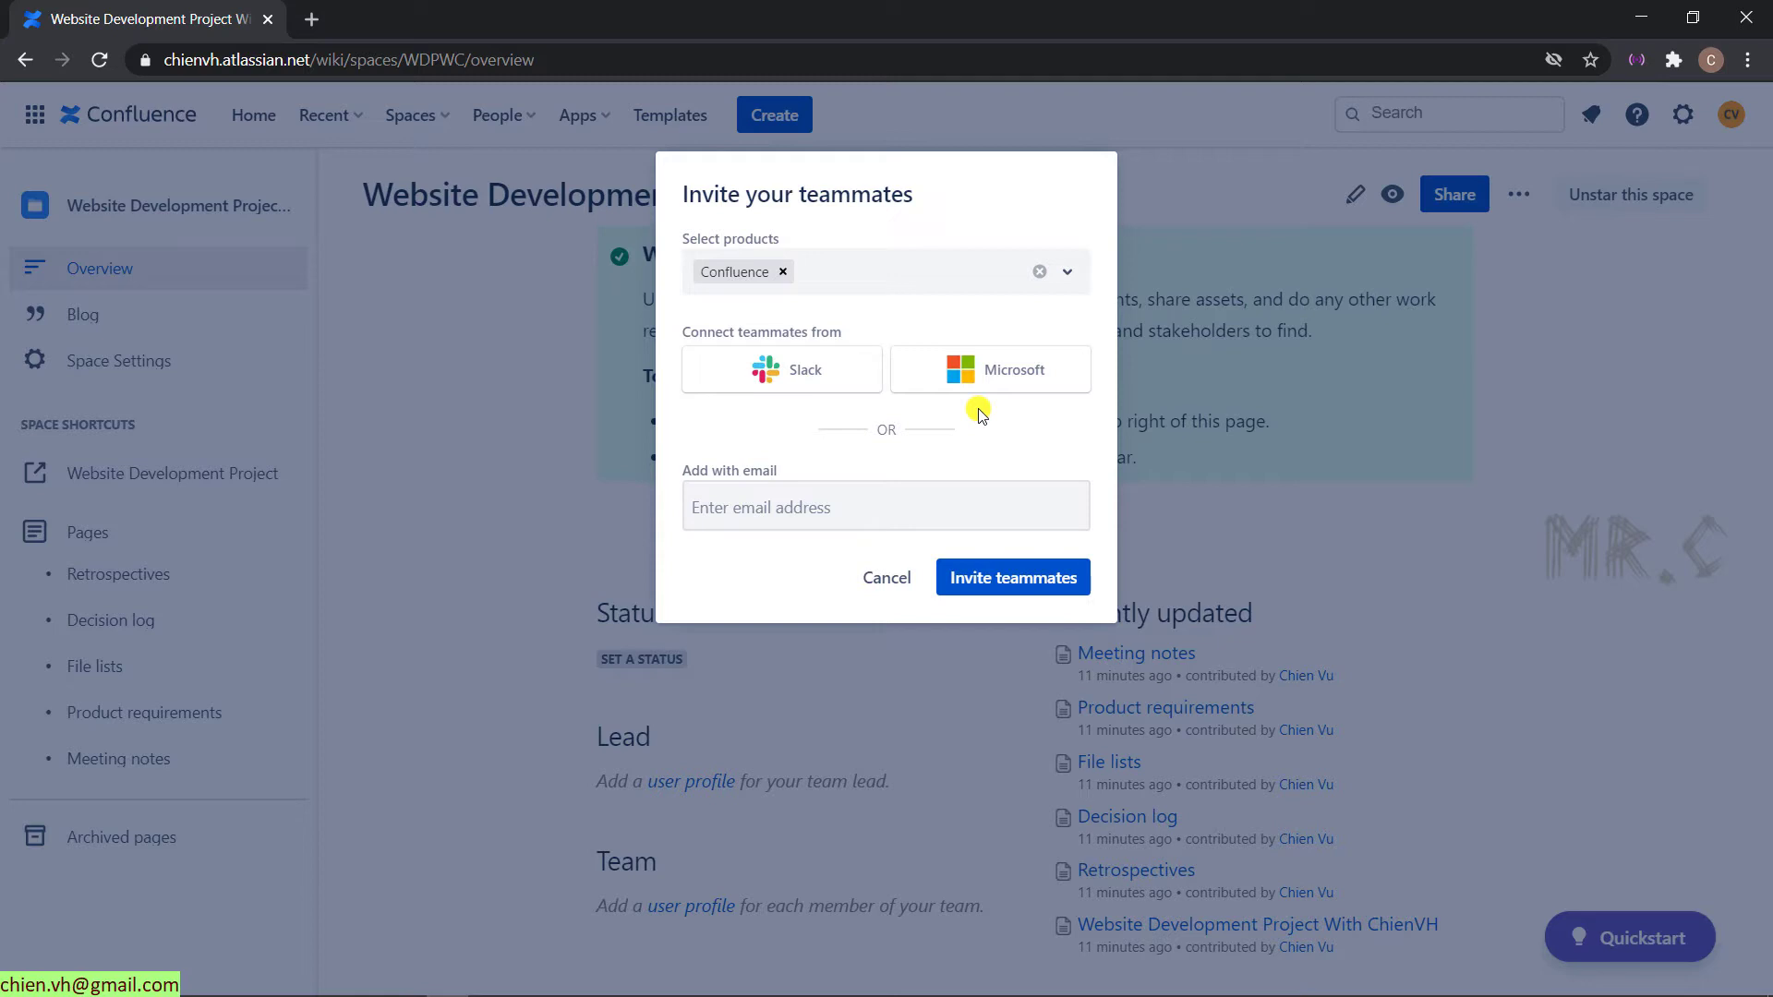
pyautogui.click(759, 512)
pyautogui.write('CHIENVH')
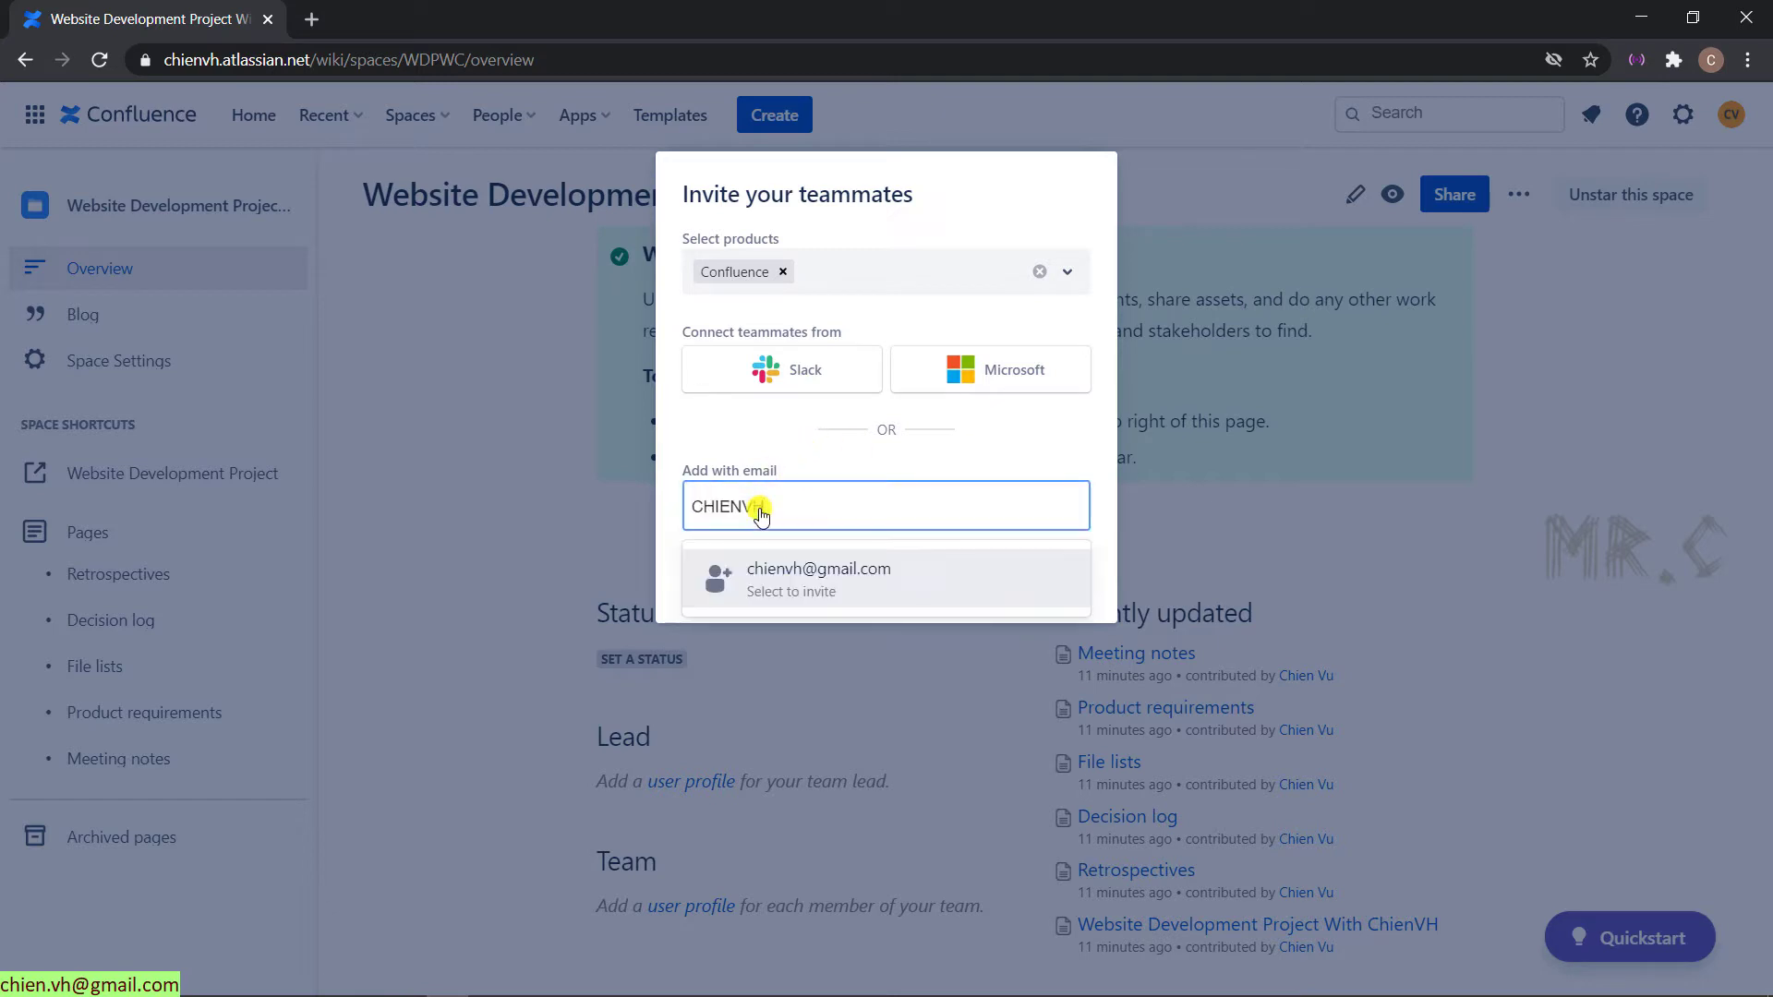
pyautogui.press('BackSpace')
pyautogui.press('BackSpace')
pyautogui.press('BackSpace')
pyautogui.press('BackSpace')
pyautogui.press('BackSpace')
pyautogui.press('BackSpace')
pyautogui.press('BackSpace')
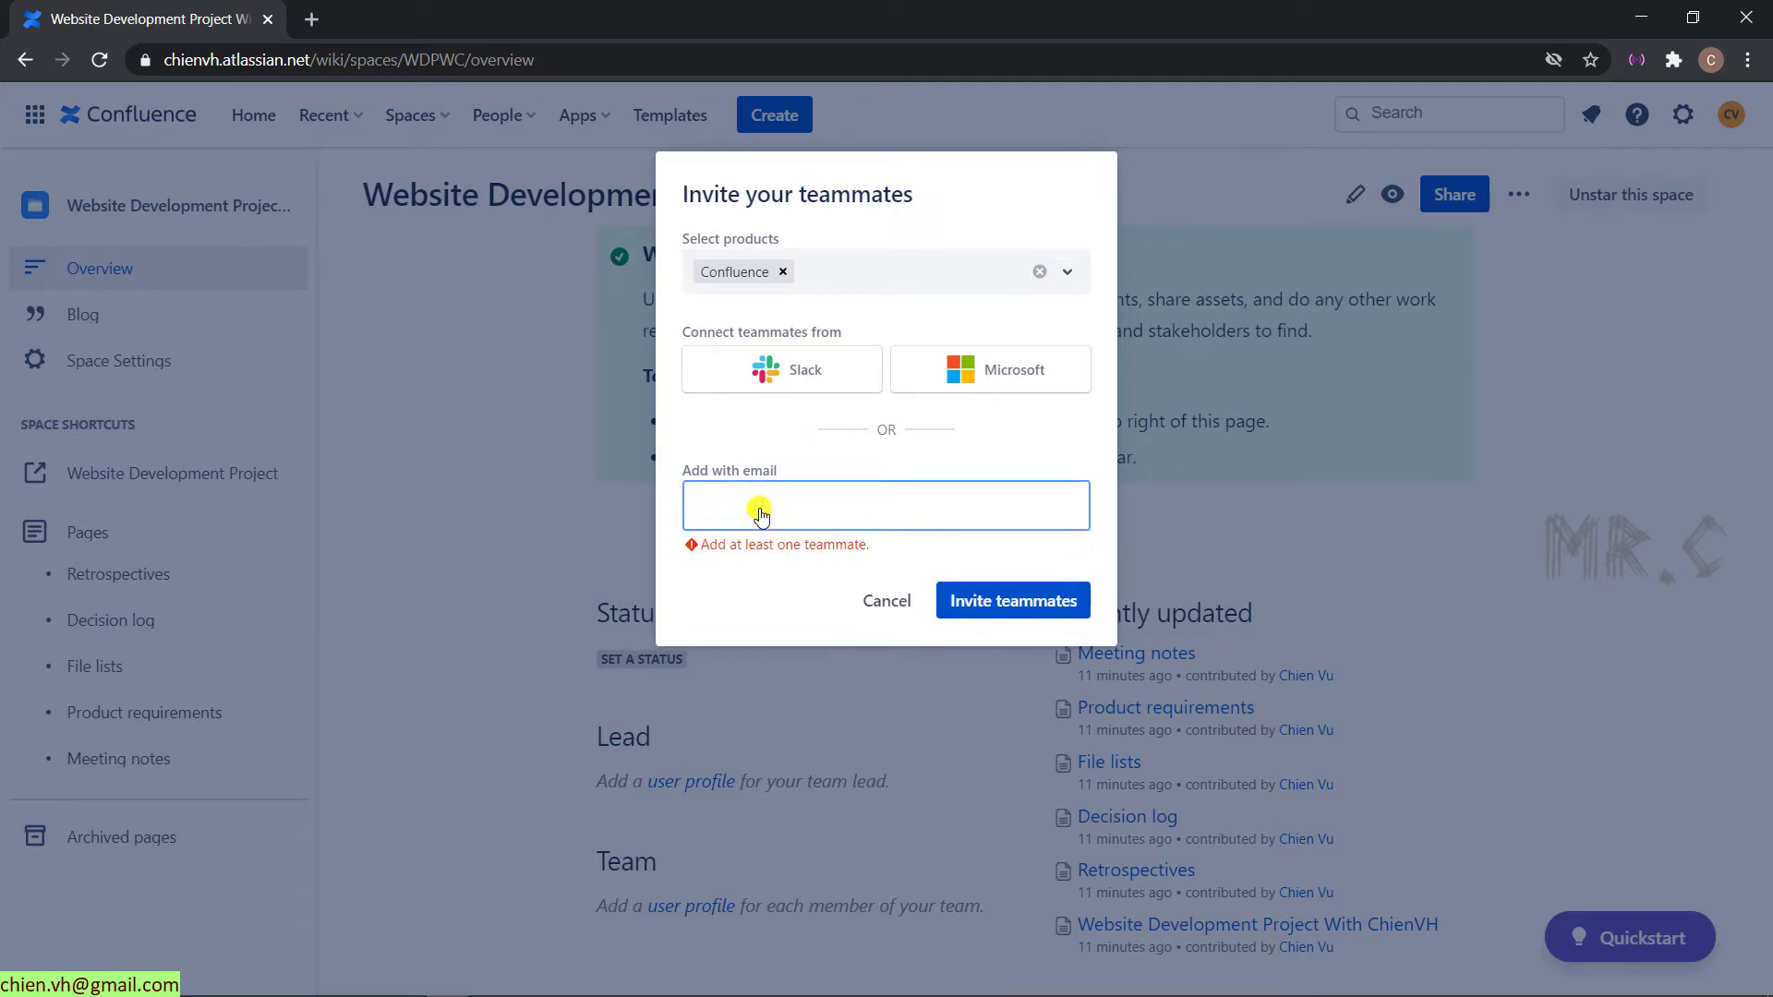
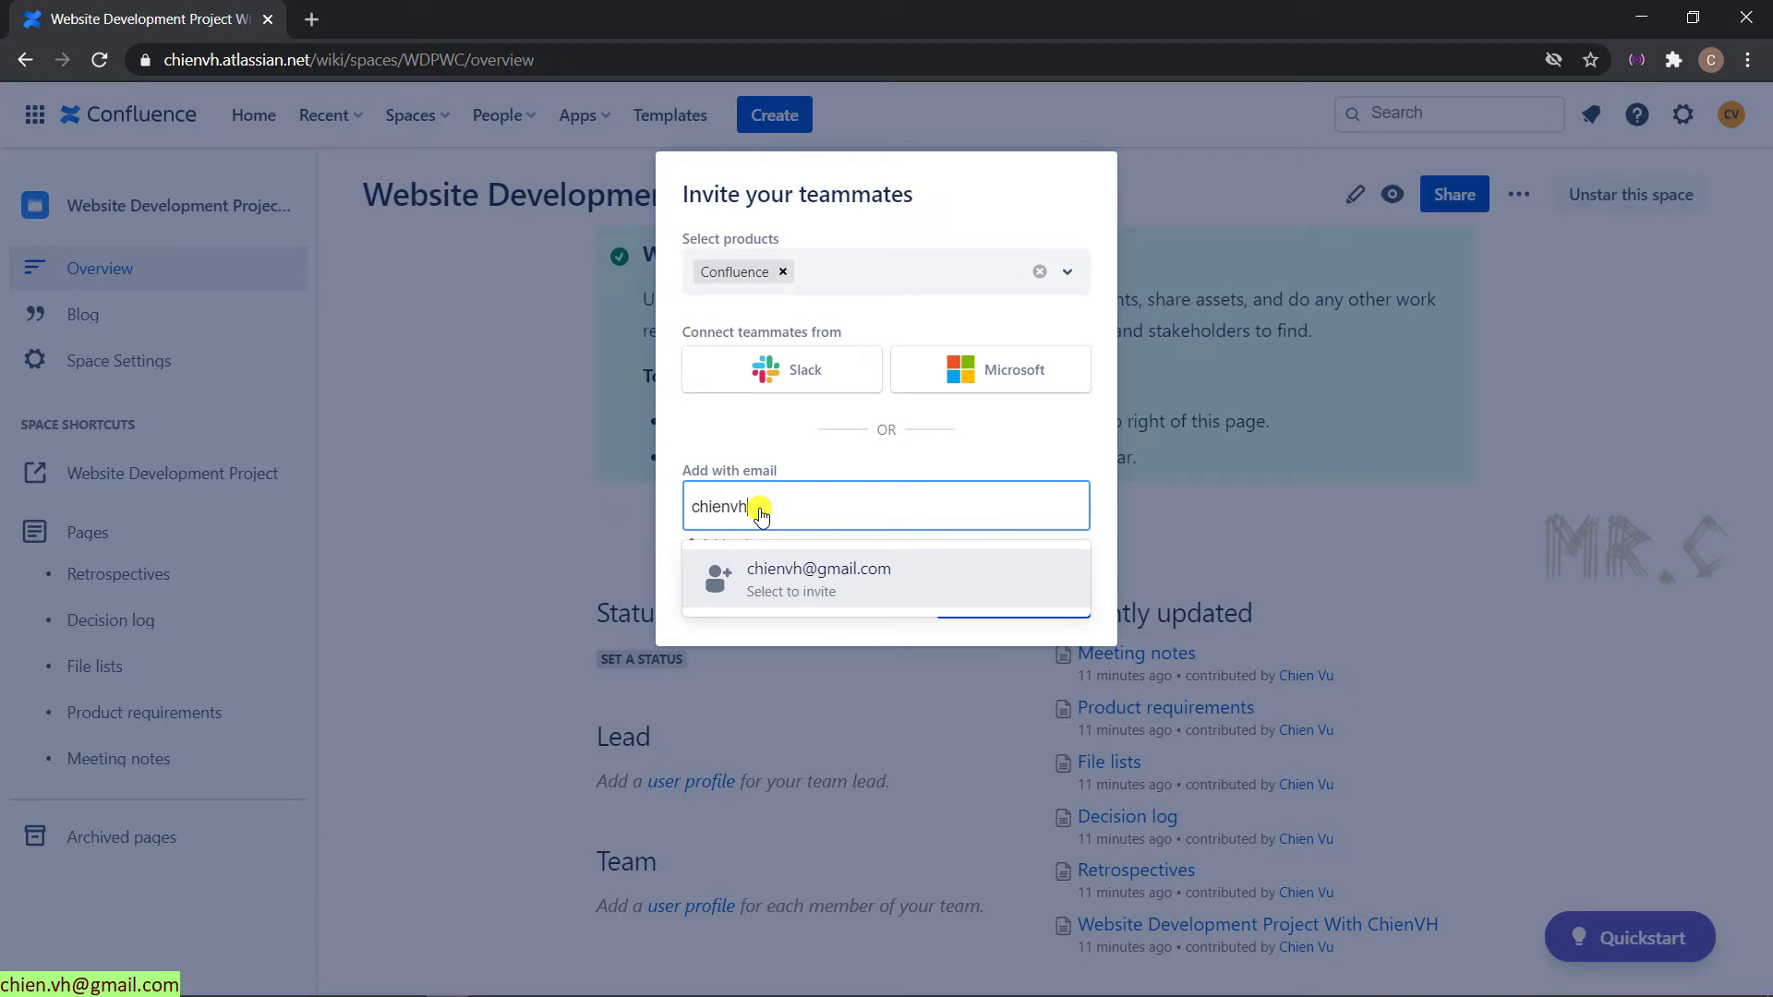
pyautogui.click(842, 580)
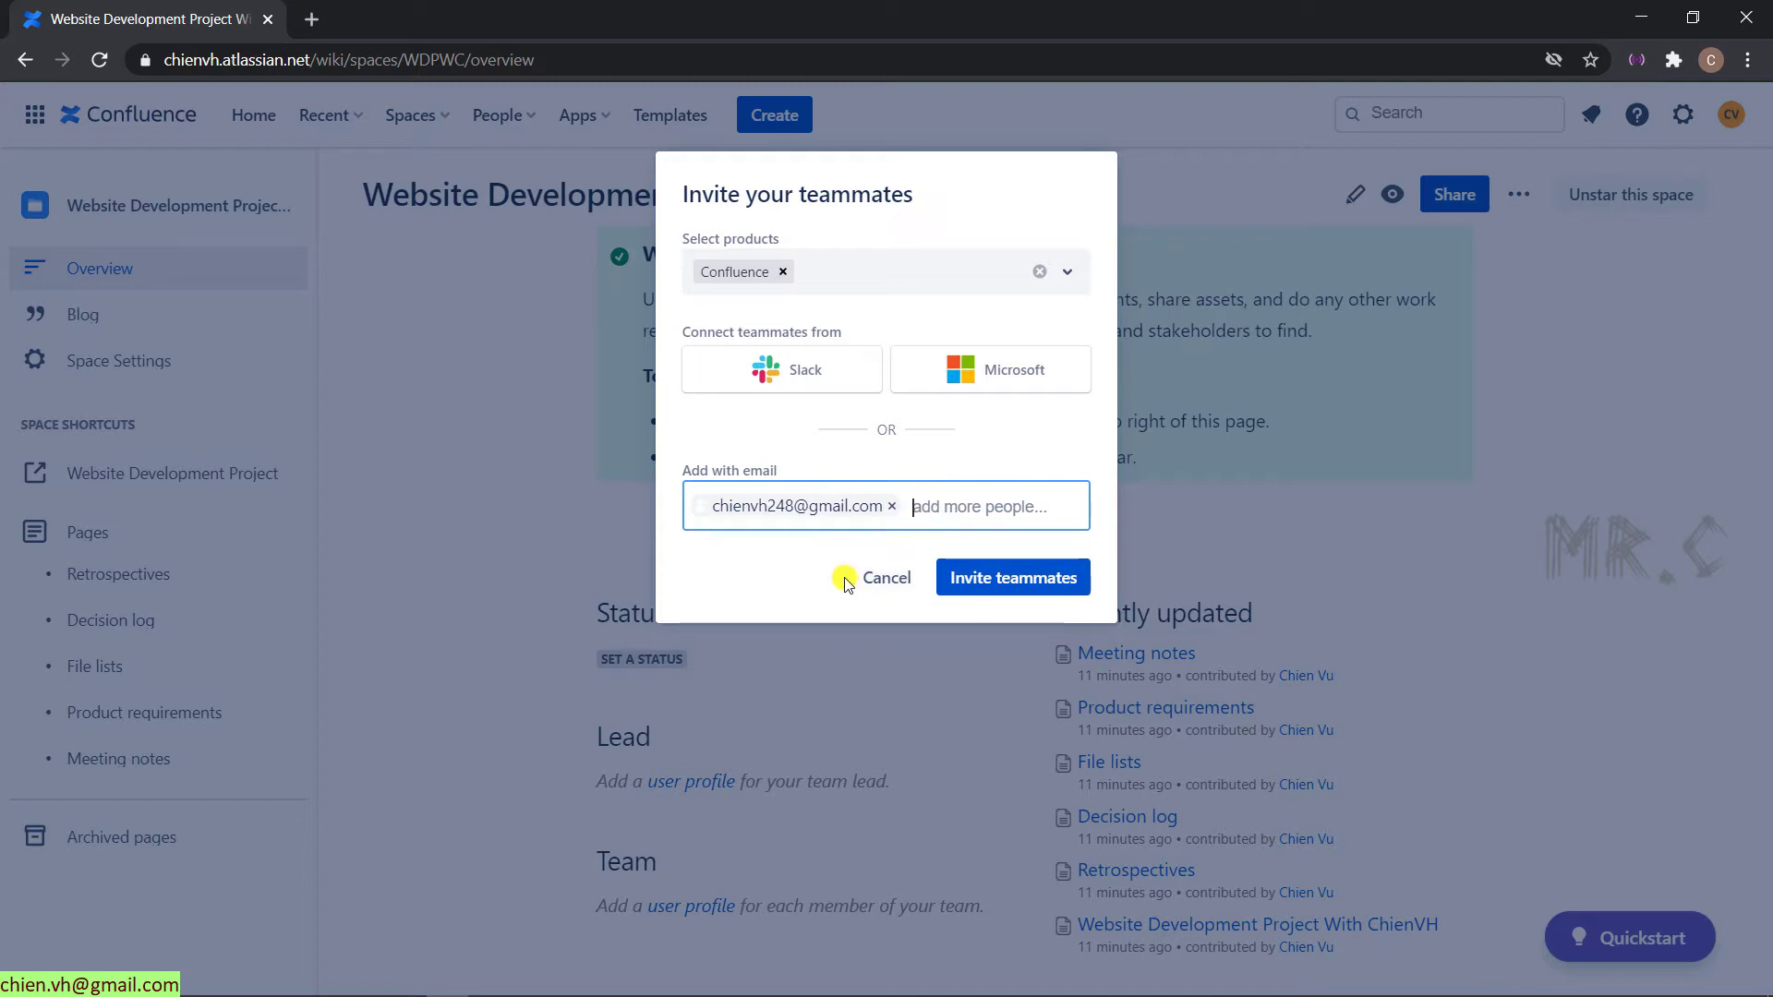
pyautogui.click(959, 506)
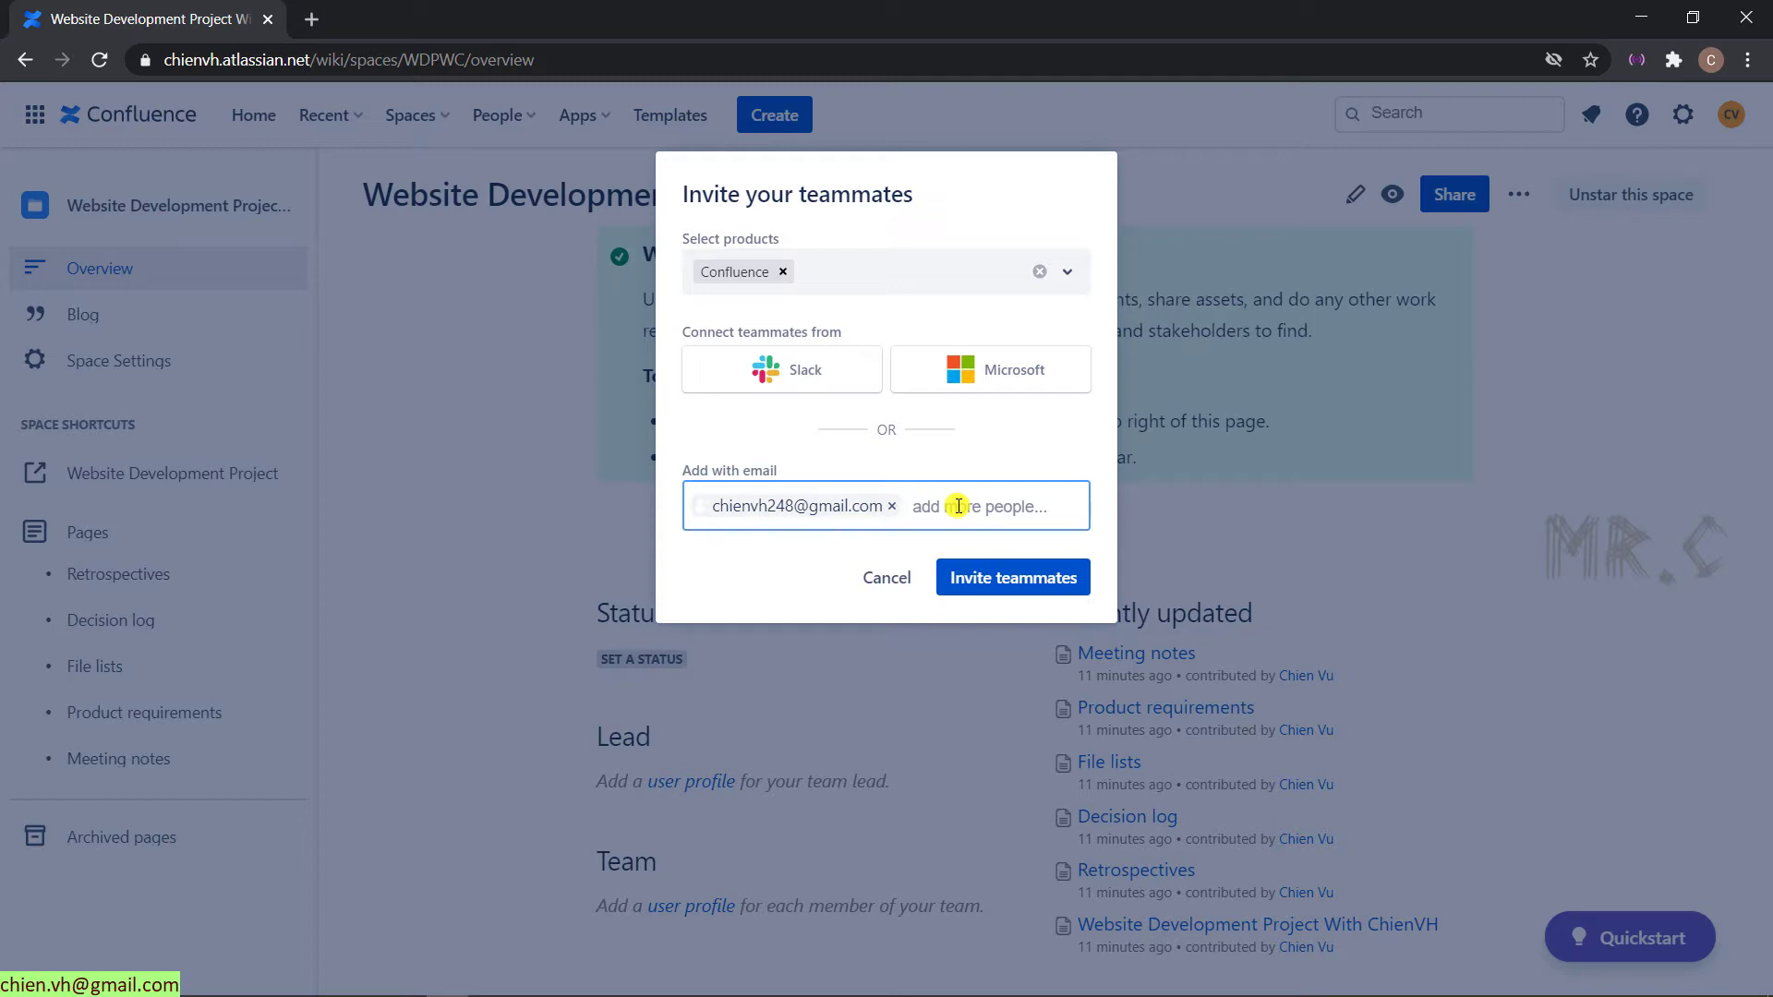
pyautogui.click(1012, 591)
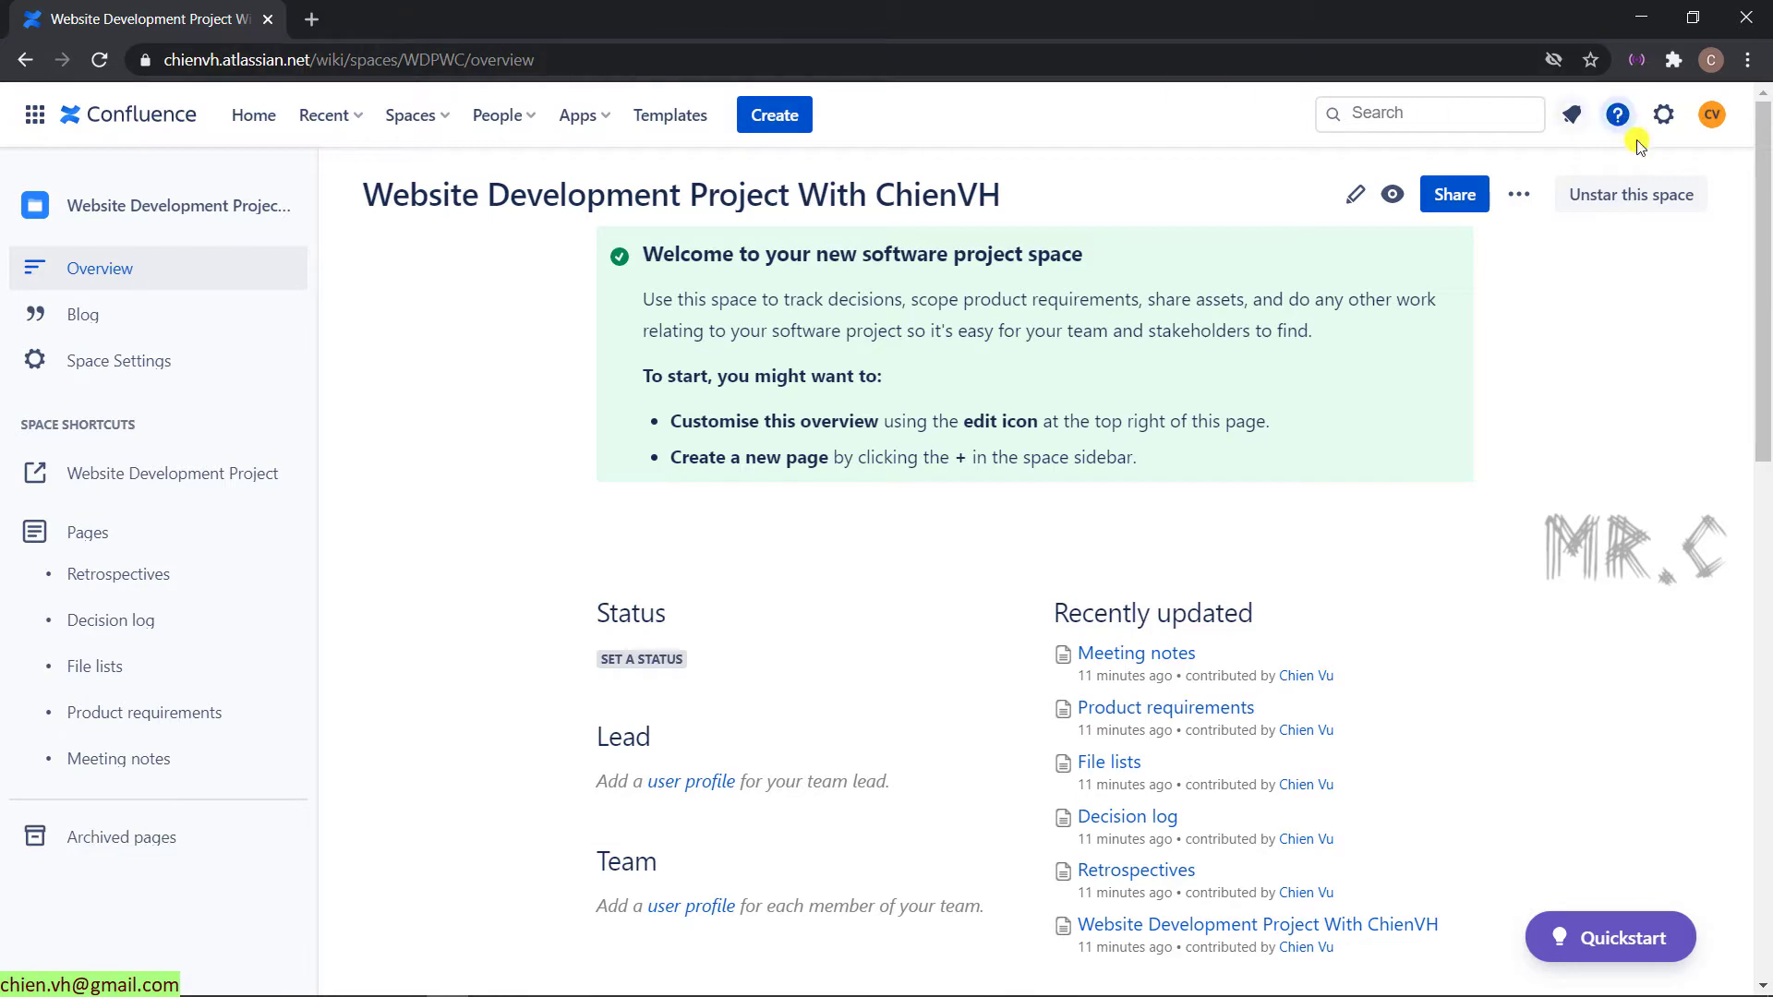
pyautogui.click(1713, 114)
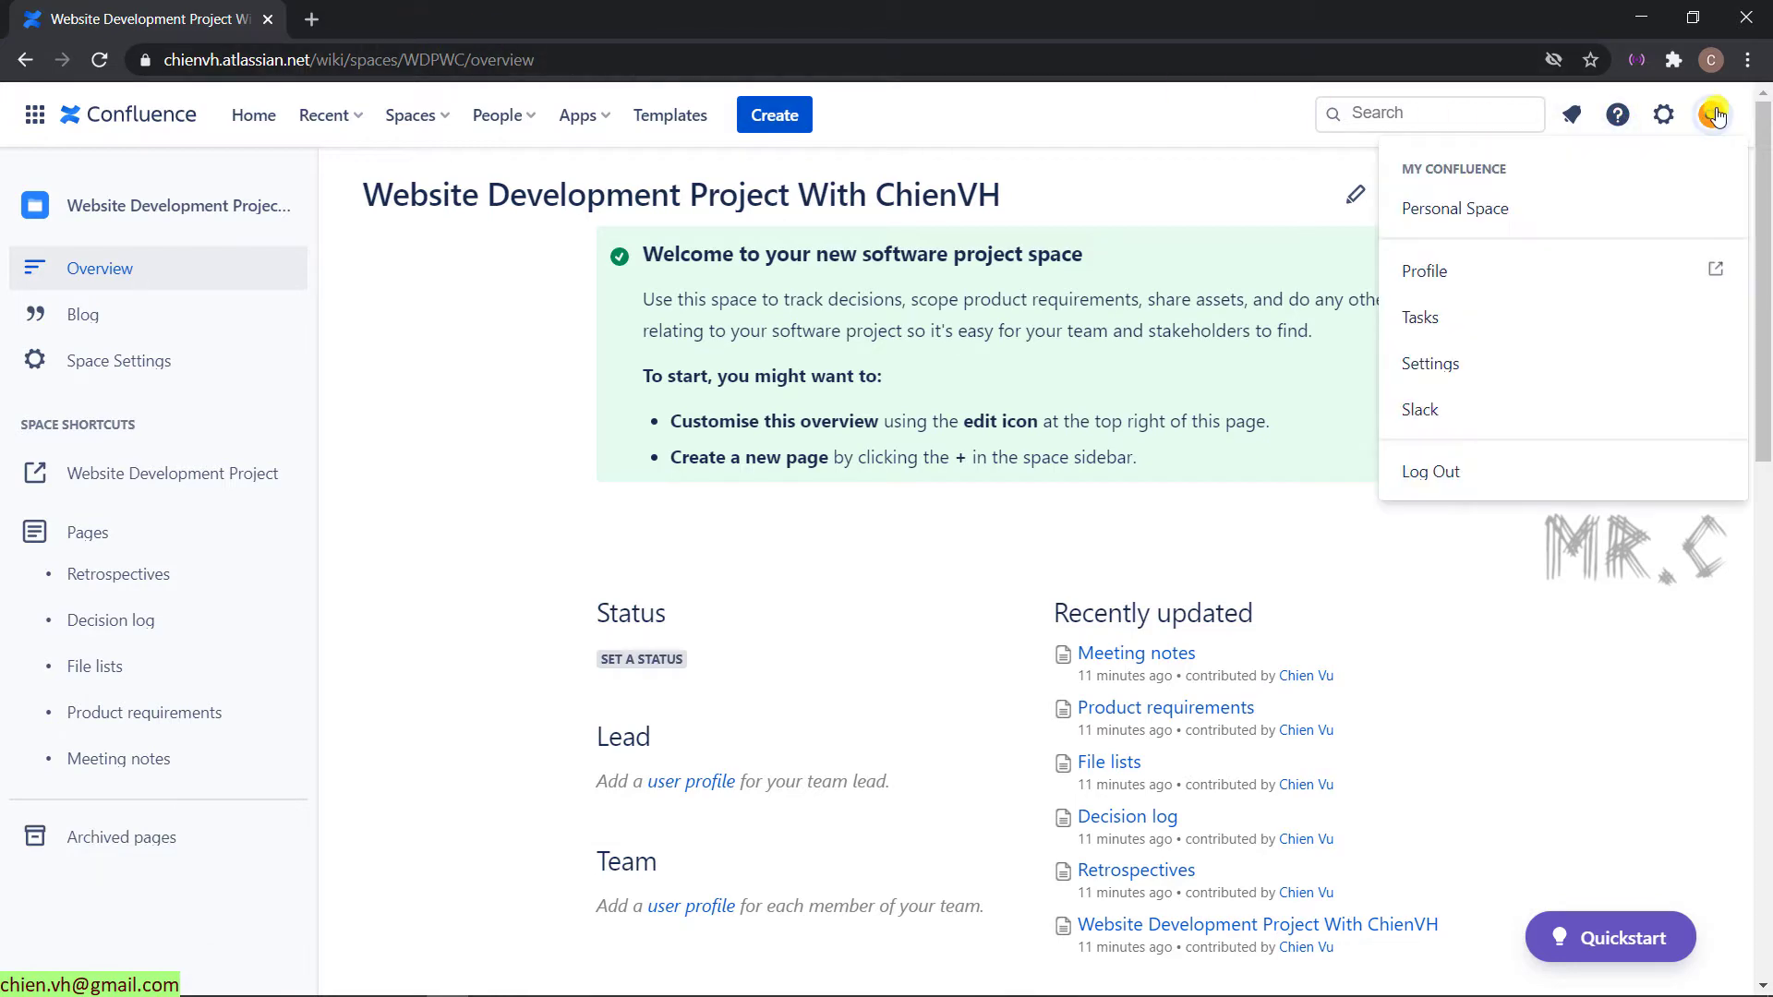
pyautogui.click(1714, 115)
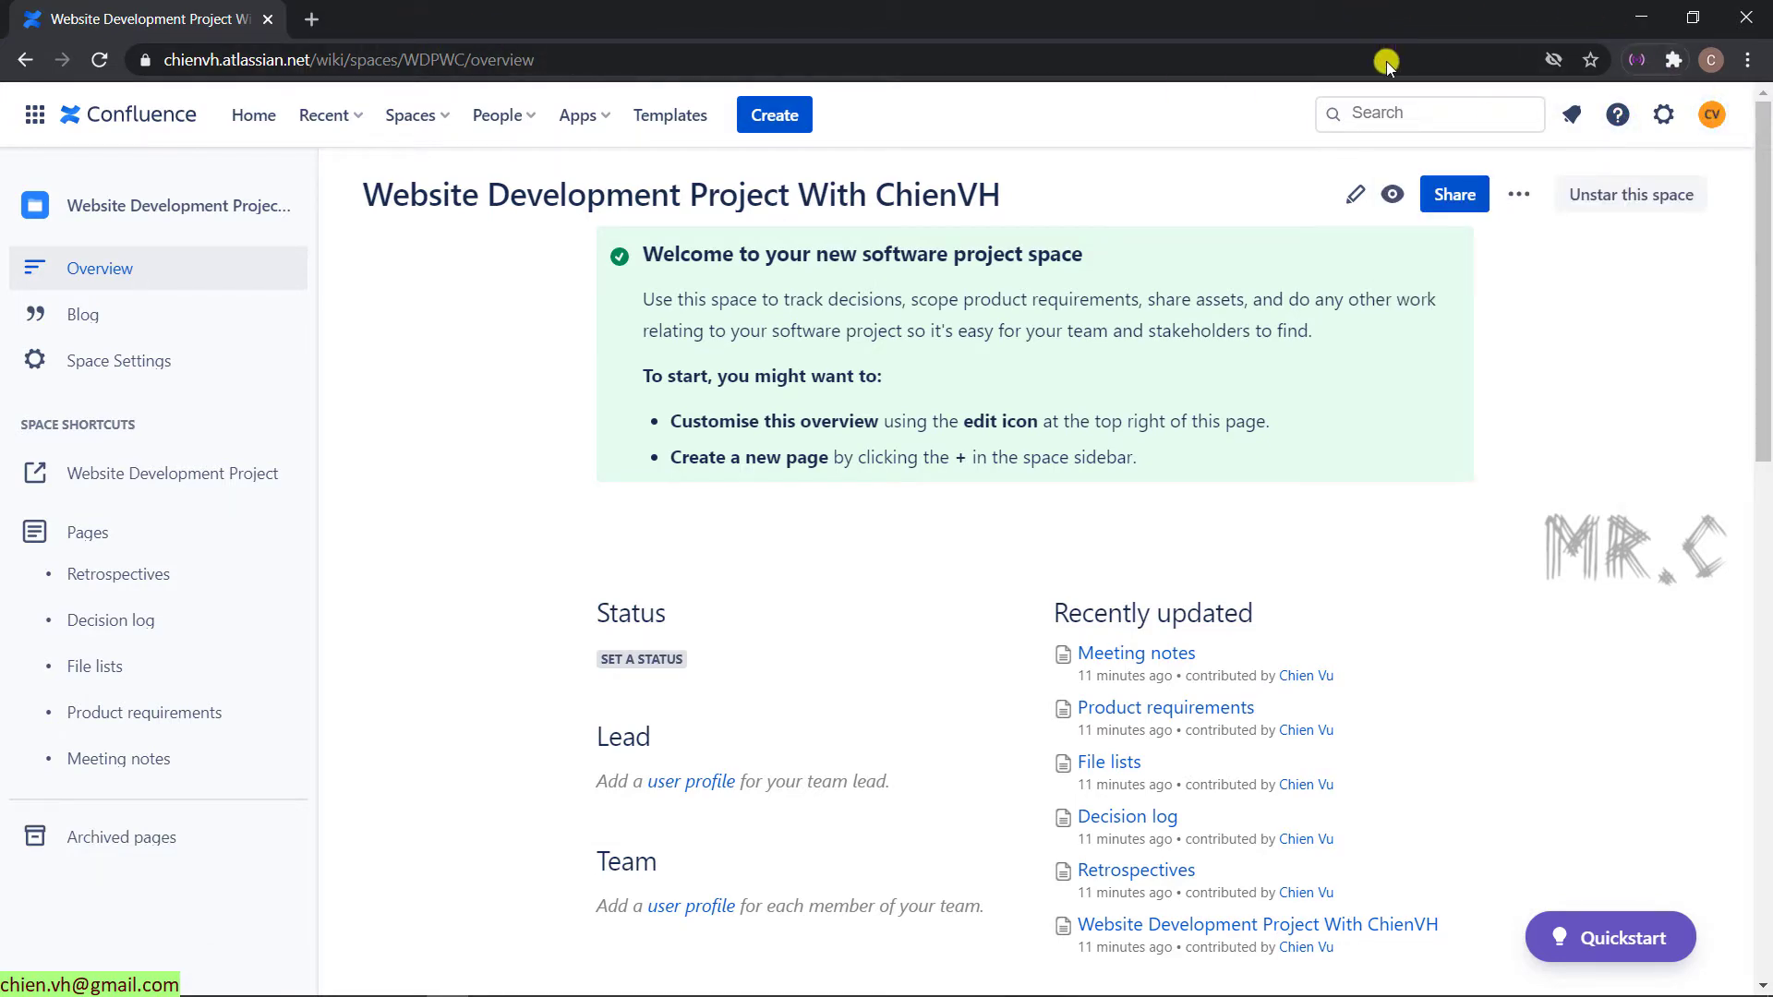
# - Open the Confluence invitation e-mail in the teammate's Gmail inbox
pyautogui.moveTo(1441, 19); pyautogui.dragTo(1574, 206)
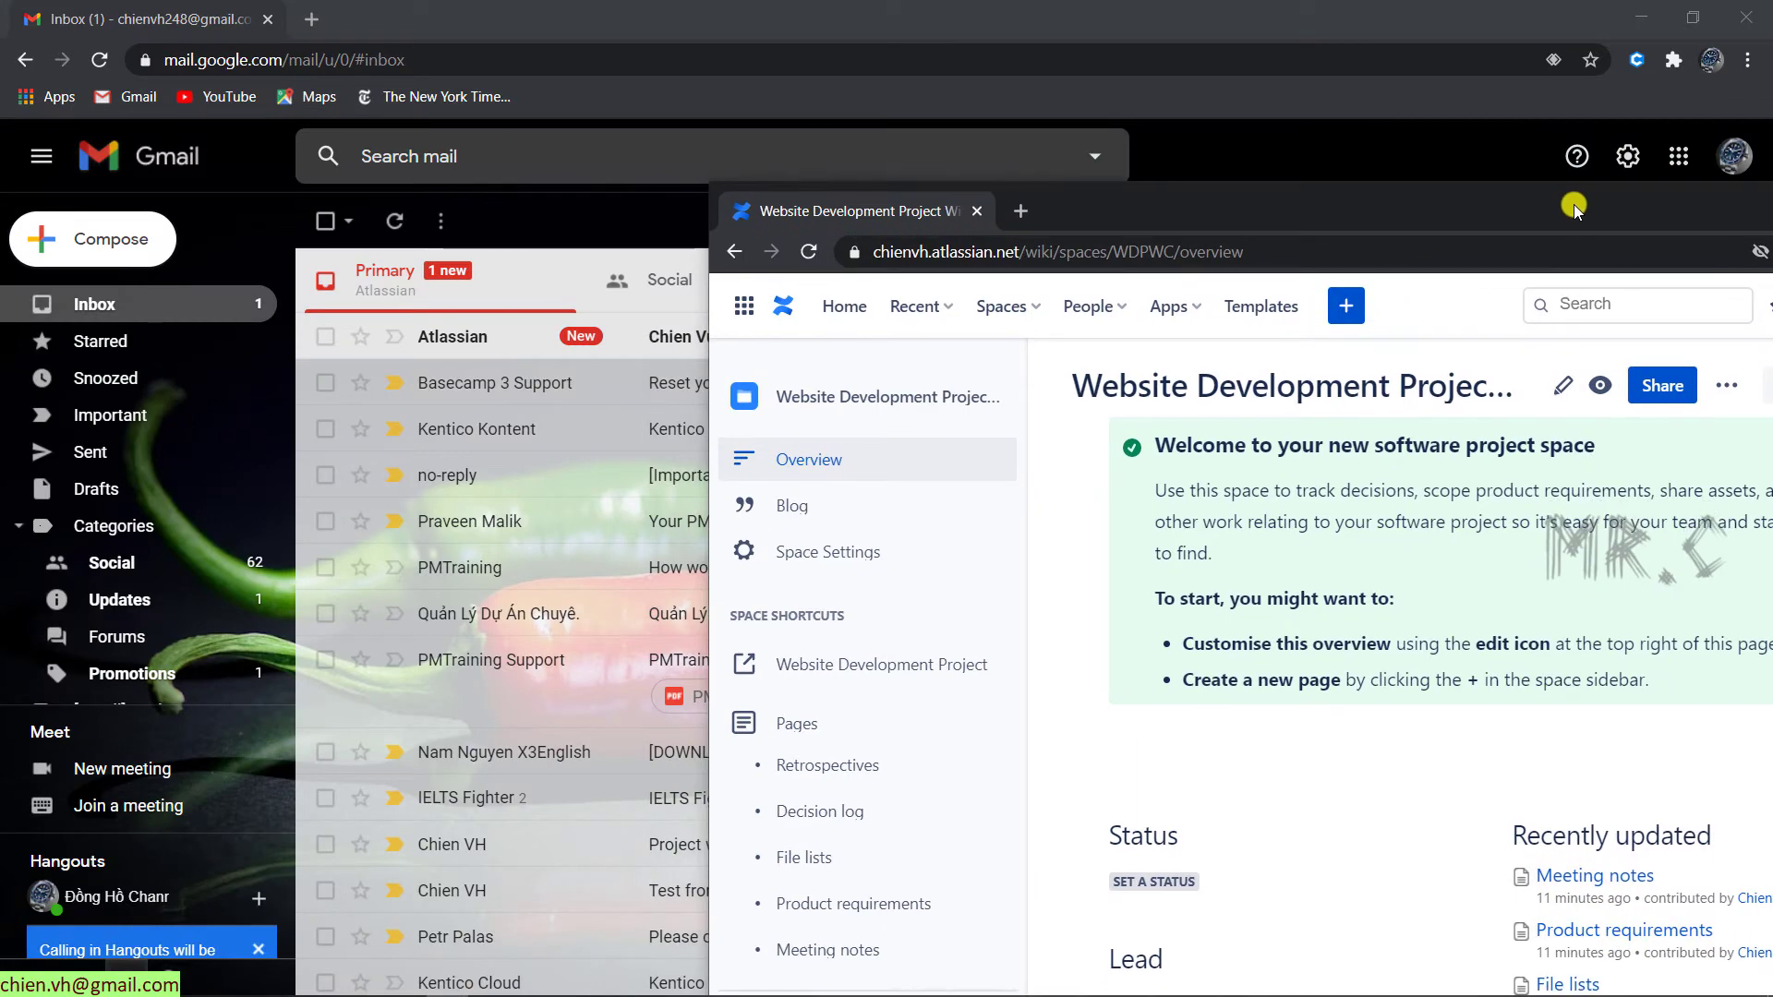
pyautogui.click(828, 13)
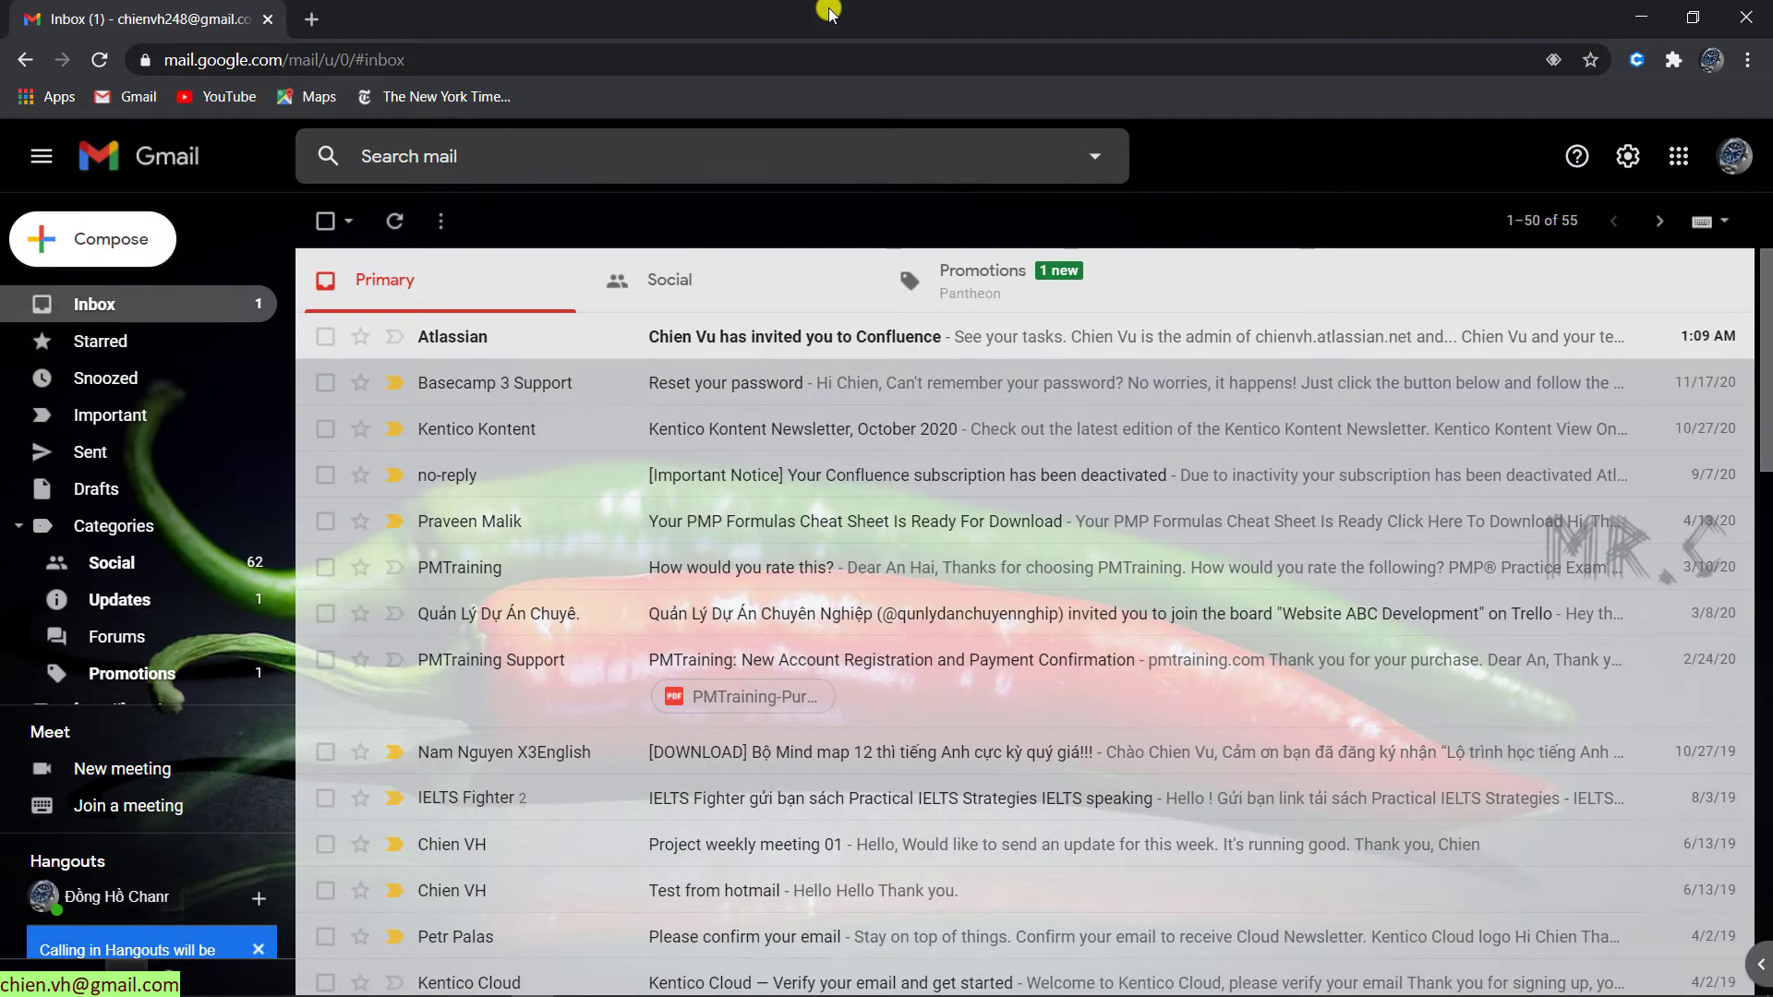
pyautogui.click(733, 342)
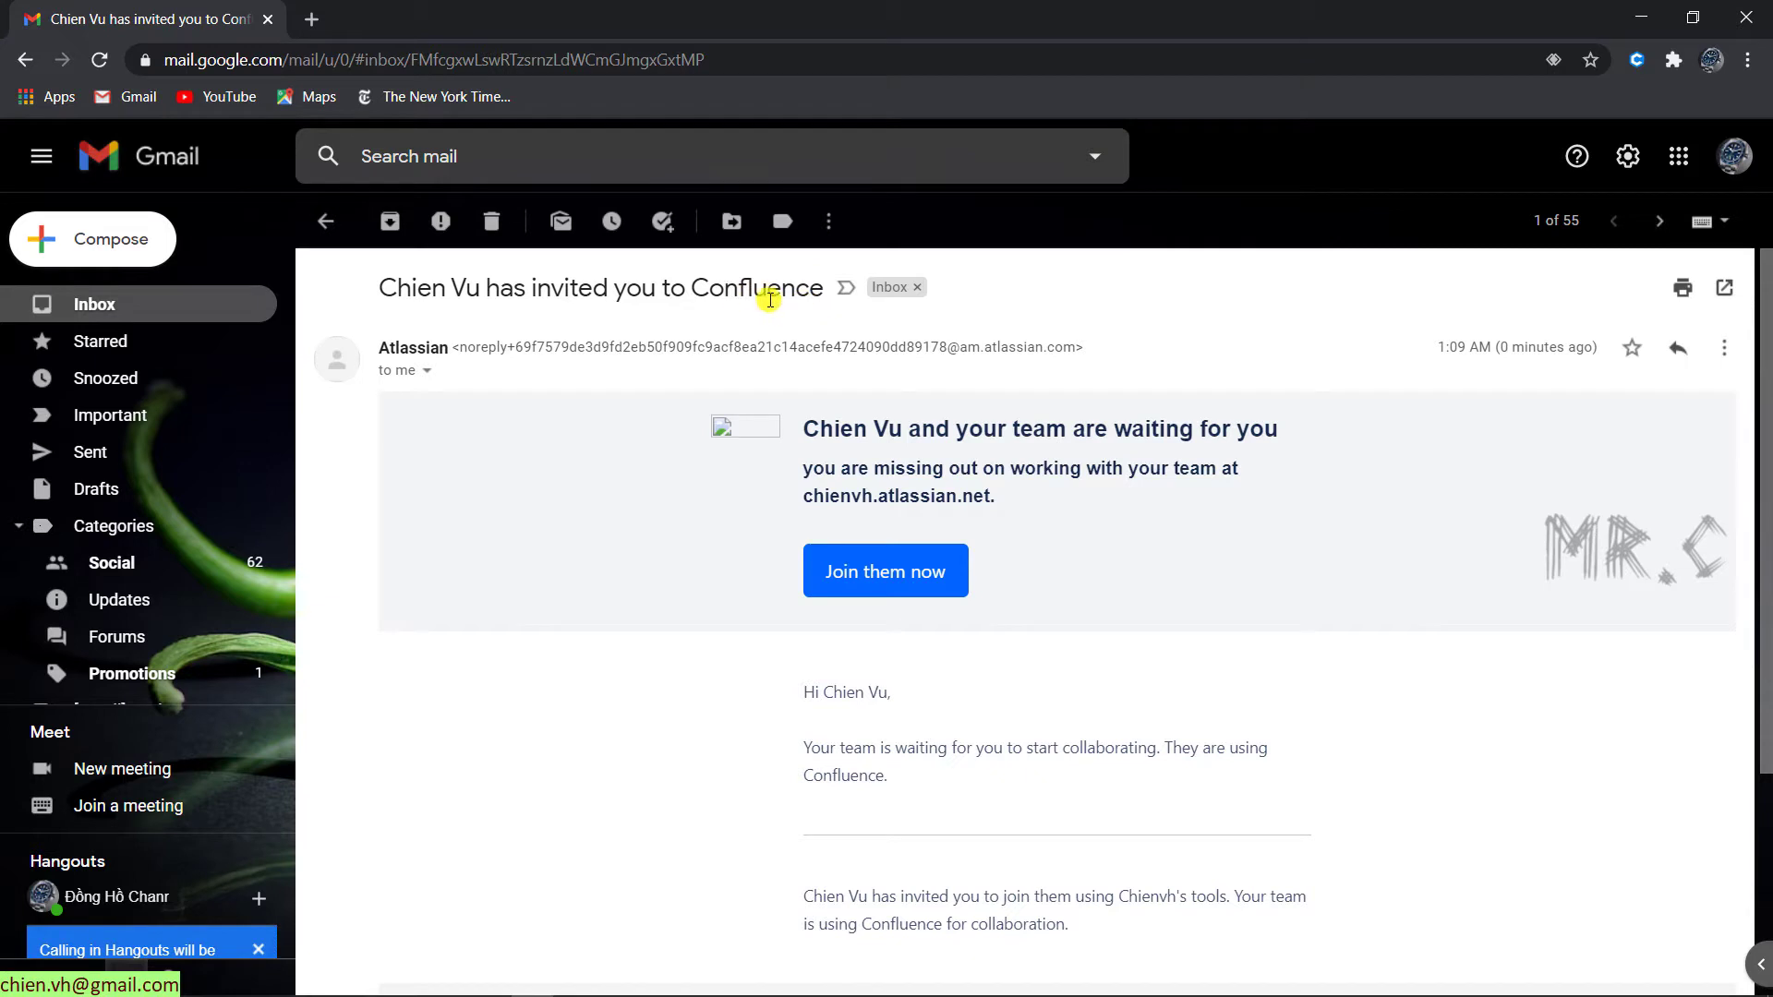
pyautogui.scroll(-3, 729, 506)
pyautogui.scroll(1, 739, 506)
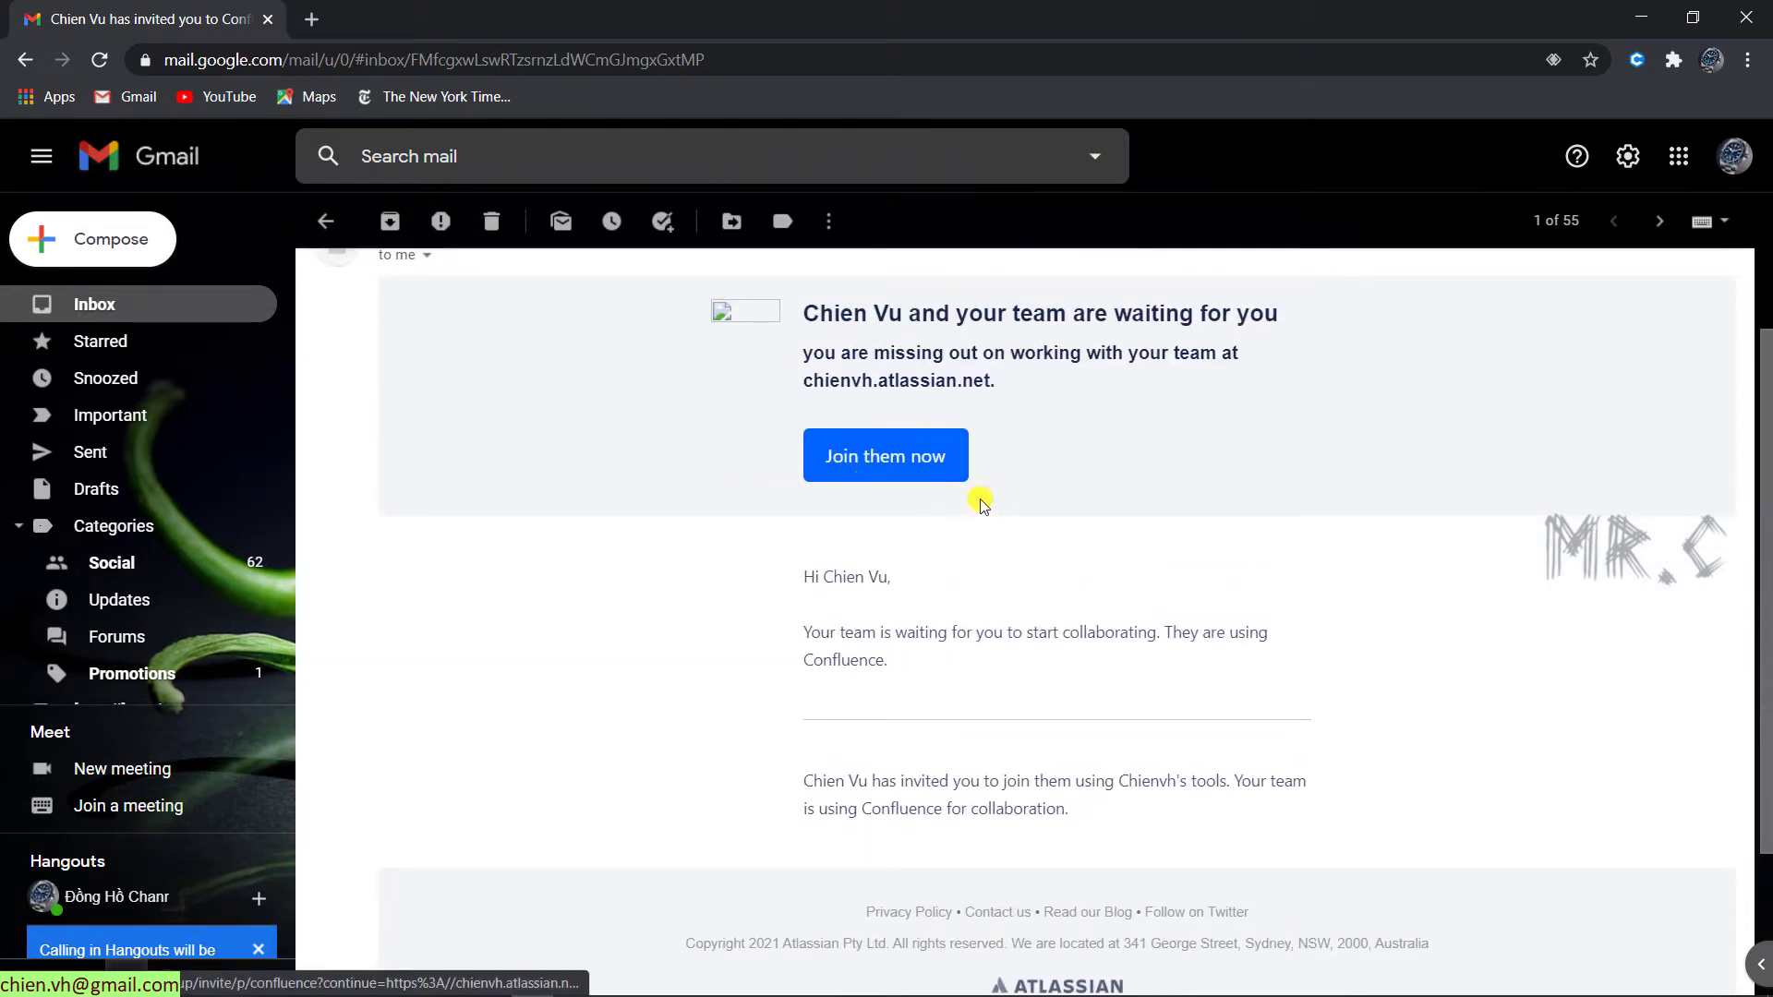
# - Join Confluence from the invitation and choose the Website Development space to explore
pyautogui.click(917, 462)
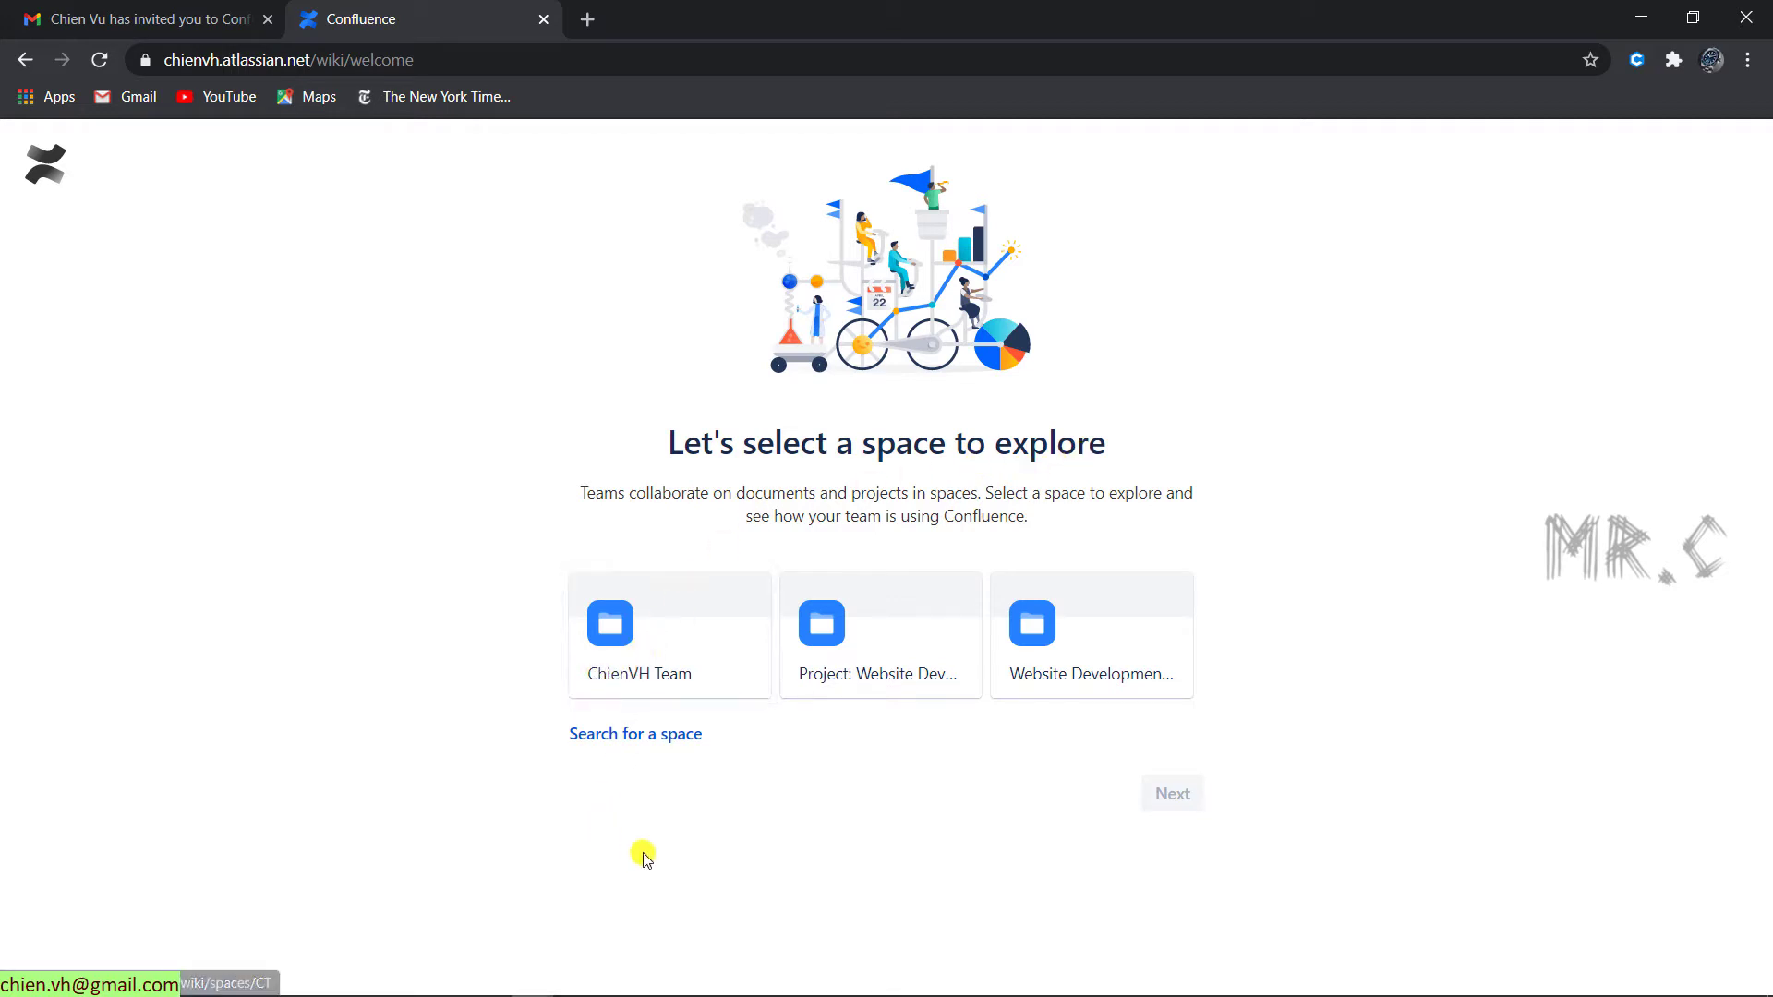
pyautogui.click(1136, 660)
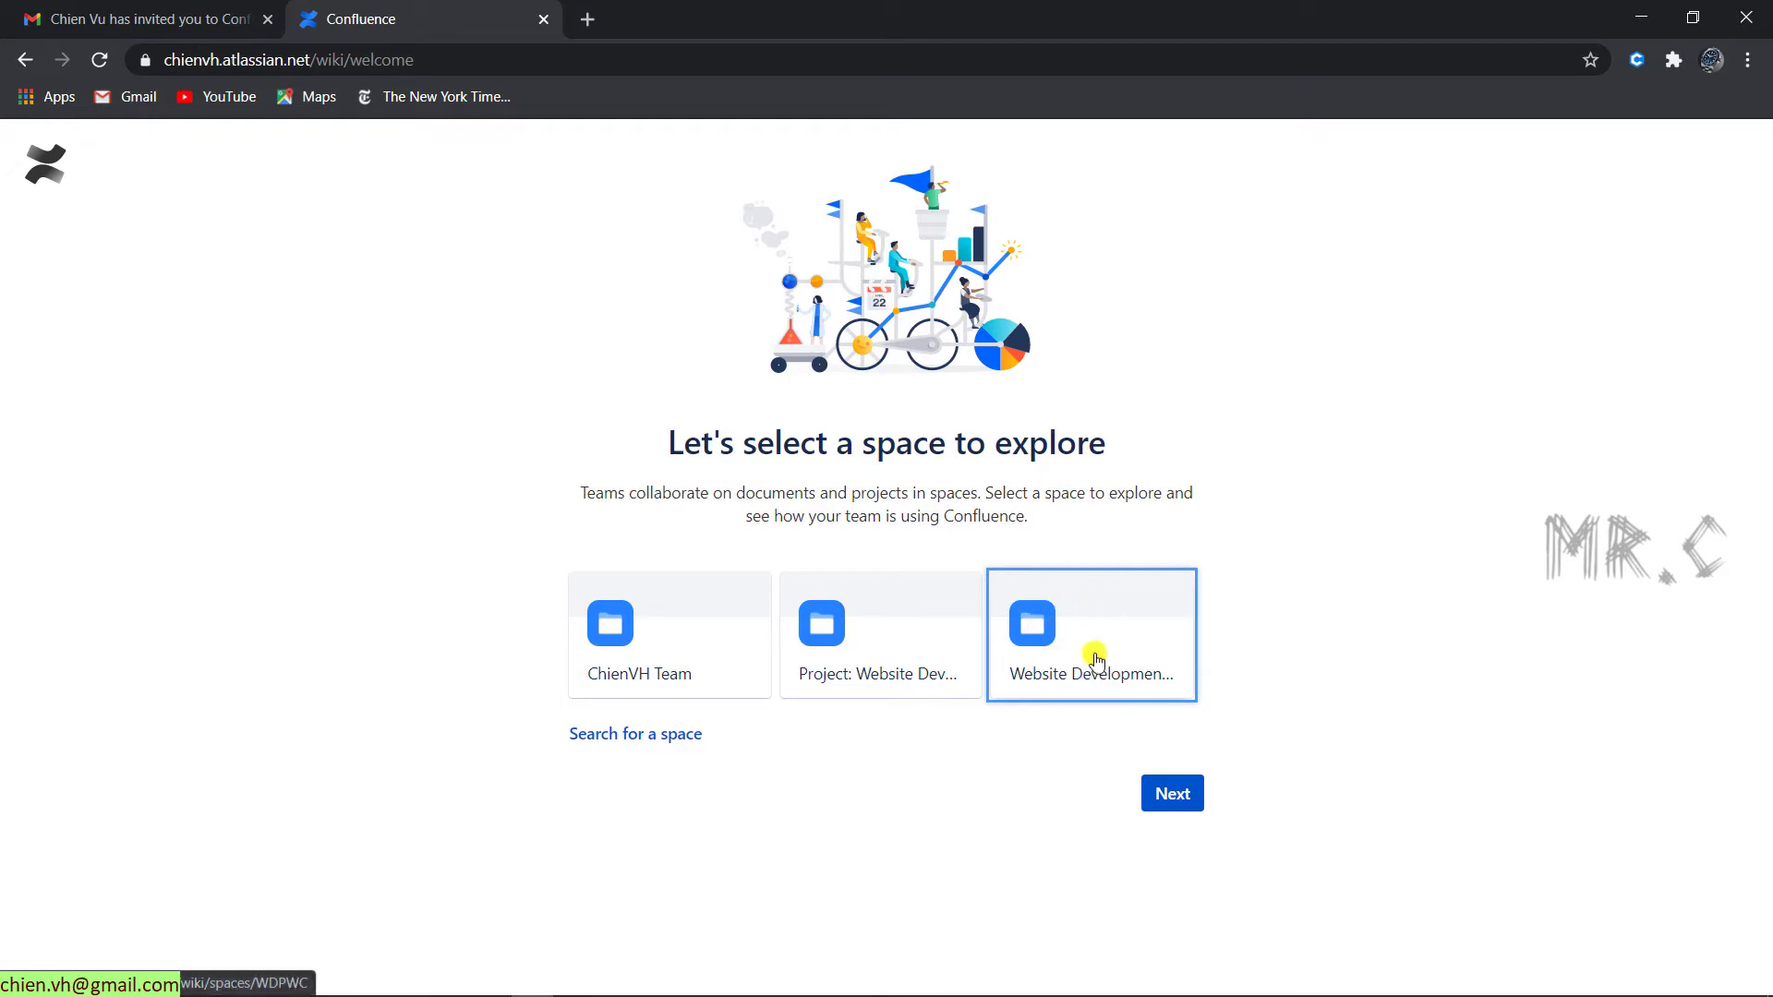
pyautogui.click(1171, 794)
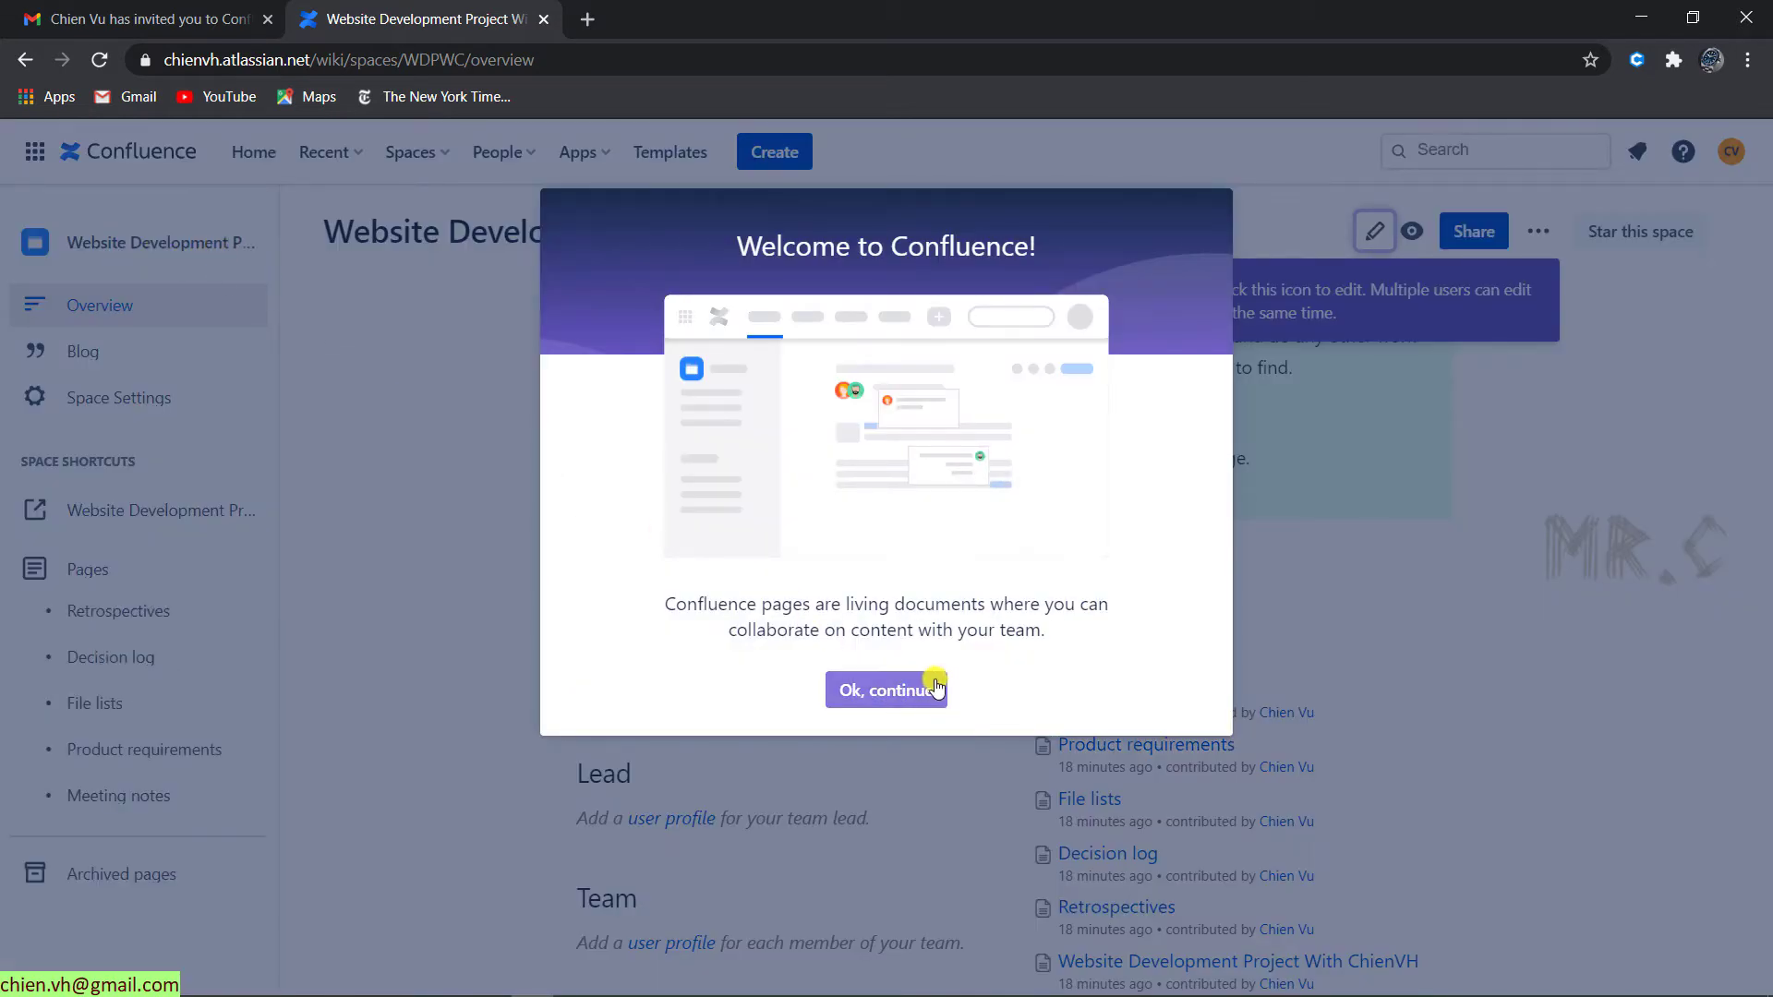
# - Dismiss the welcome message and finish the three-tip space tour, keeping the space watched
pyautogui.click(893, 699)
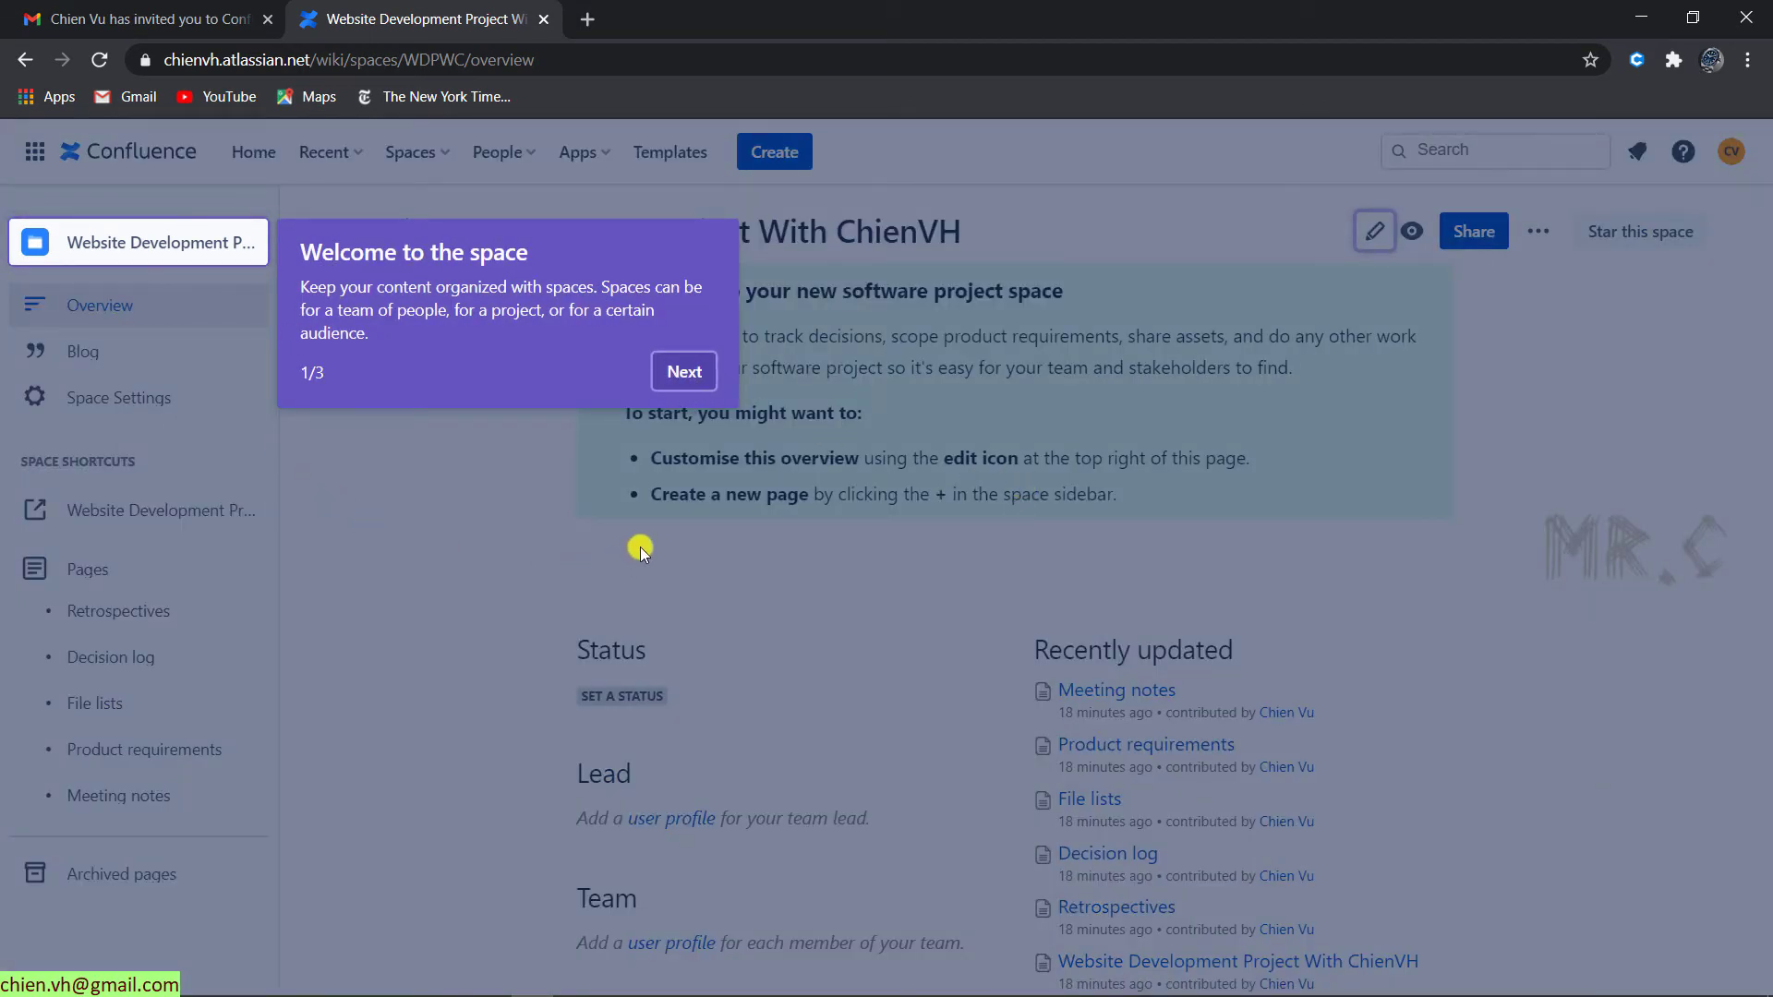
pyautogui.click(685, 372)
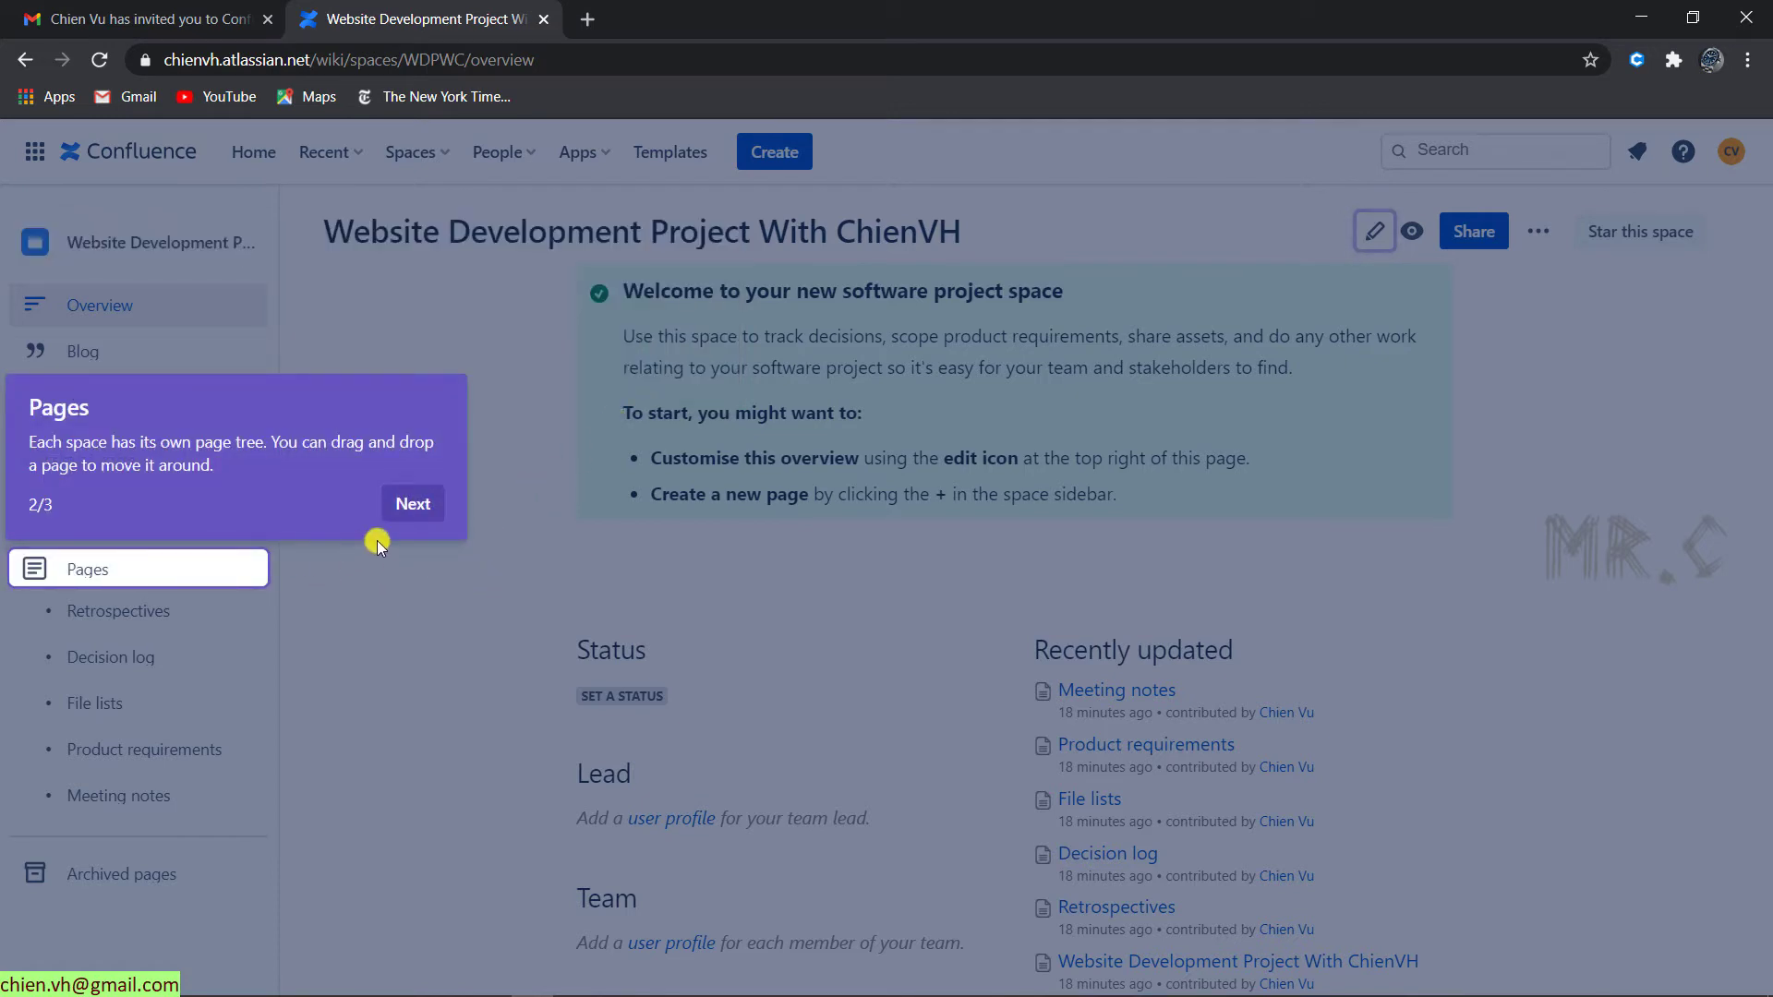
pyautogui.click(412, 503)
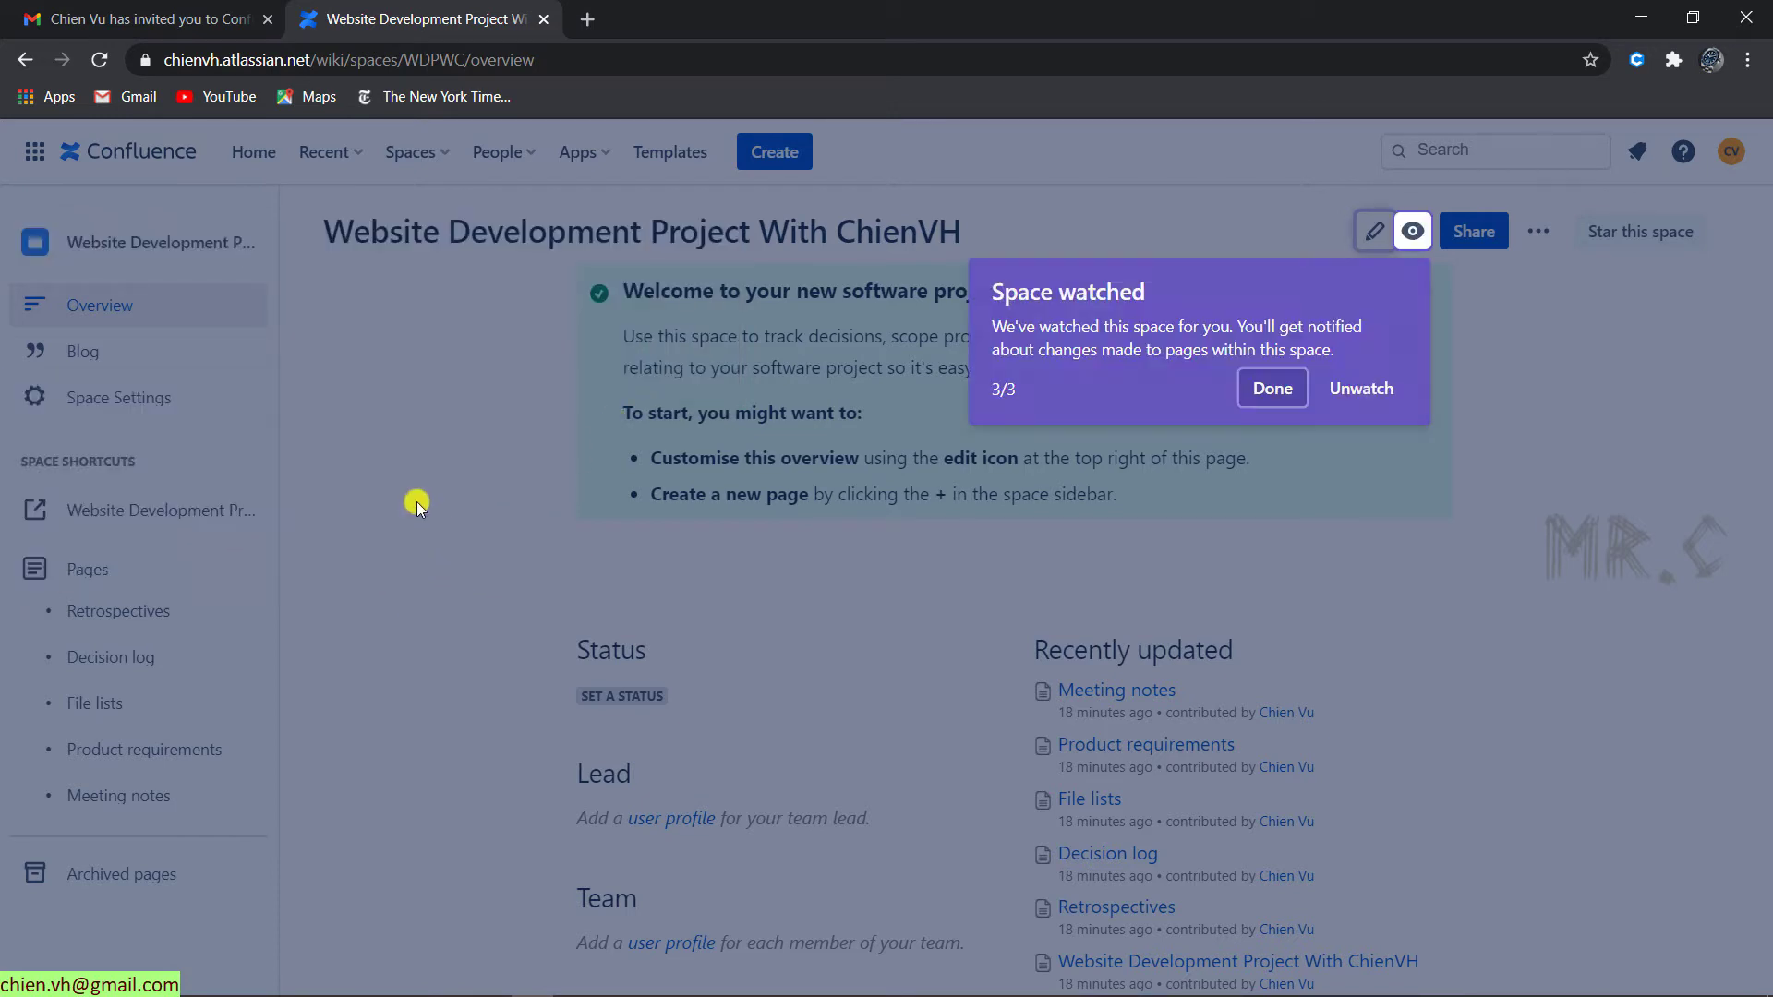
pyautogui.click(1270, 401)
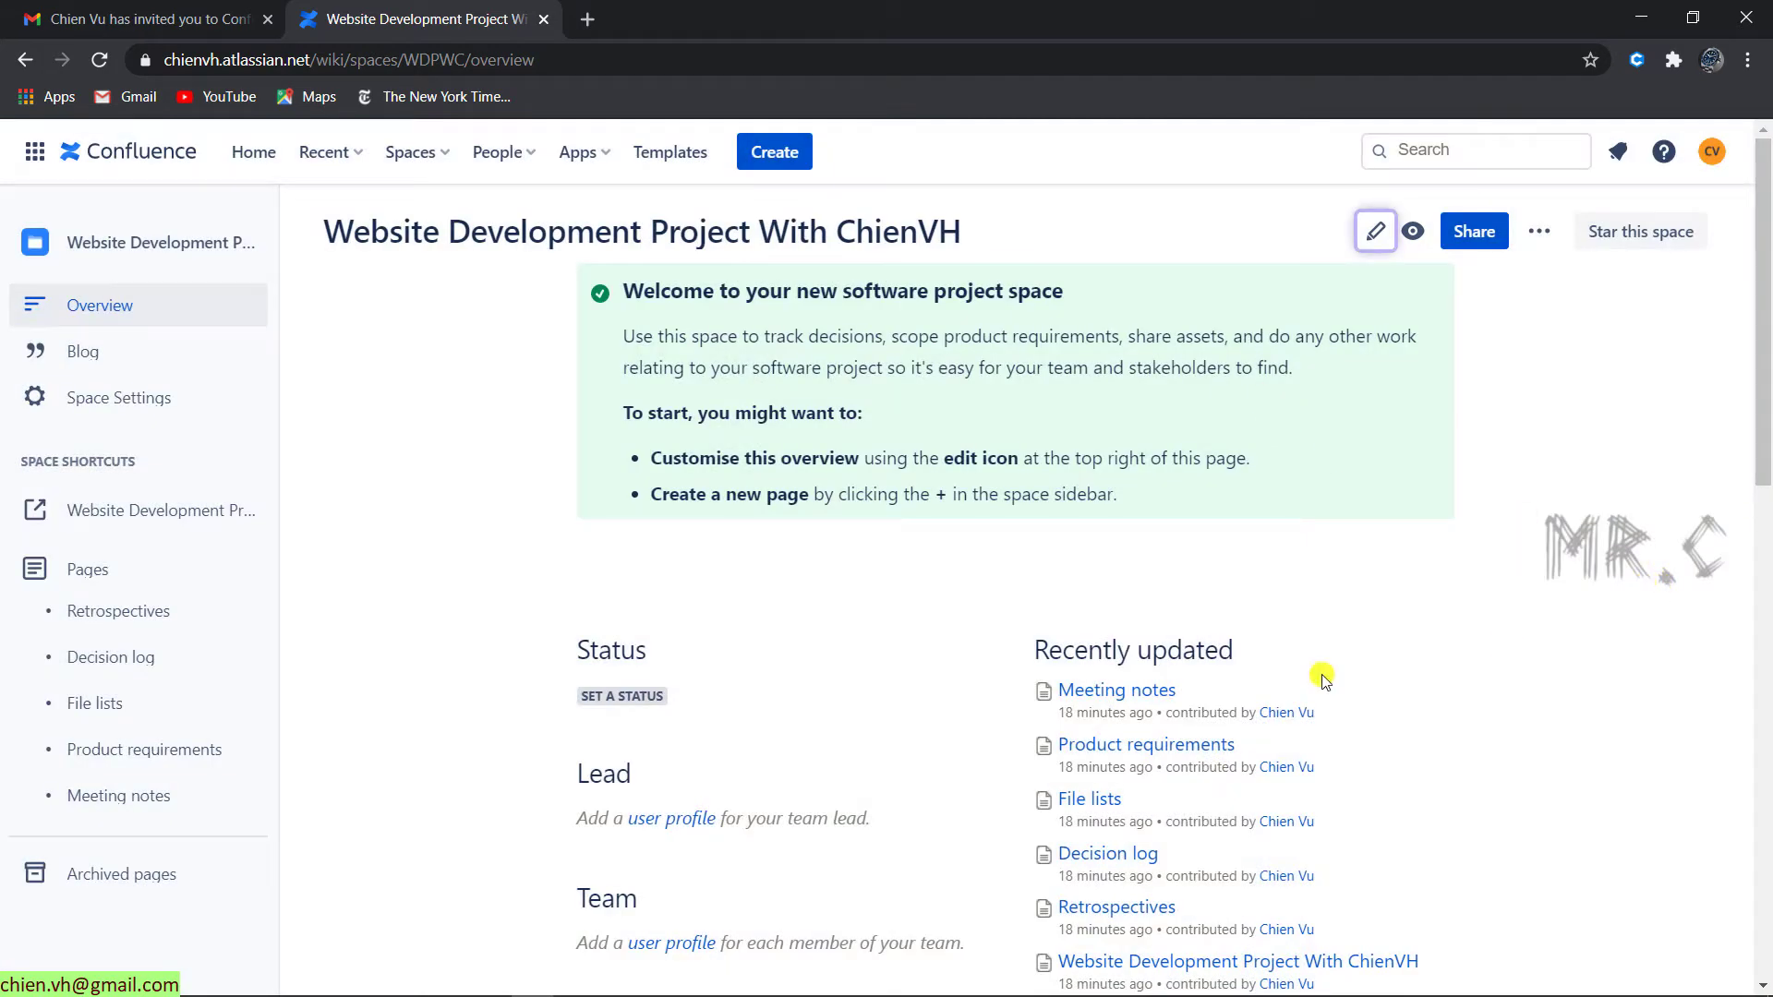
pyautogui.scroll(-2, 1163, 669)
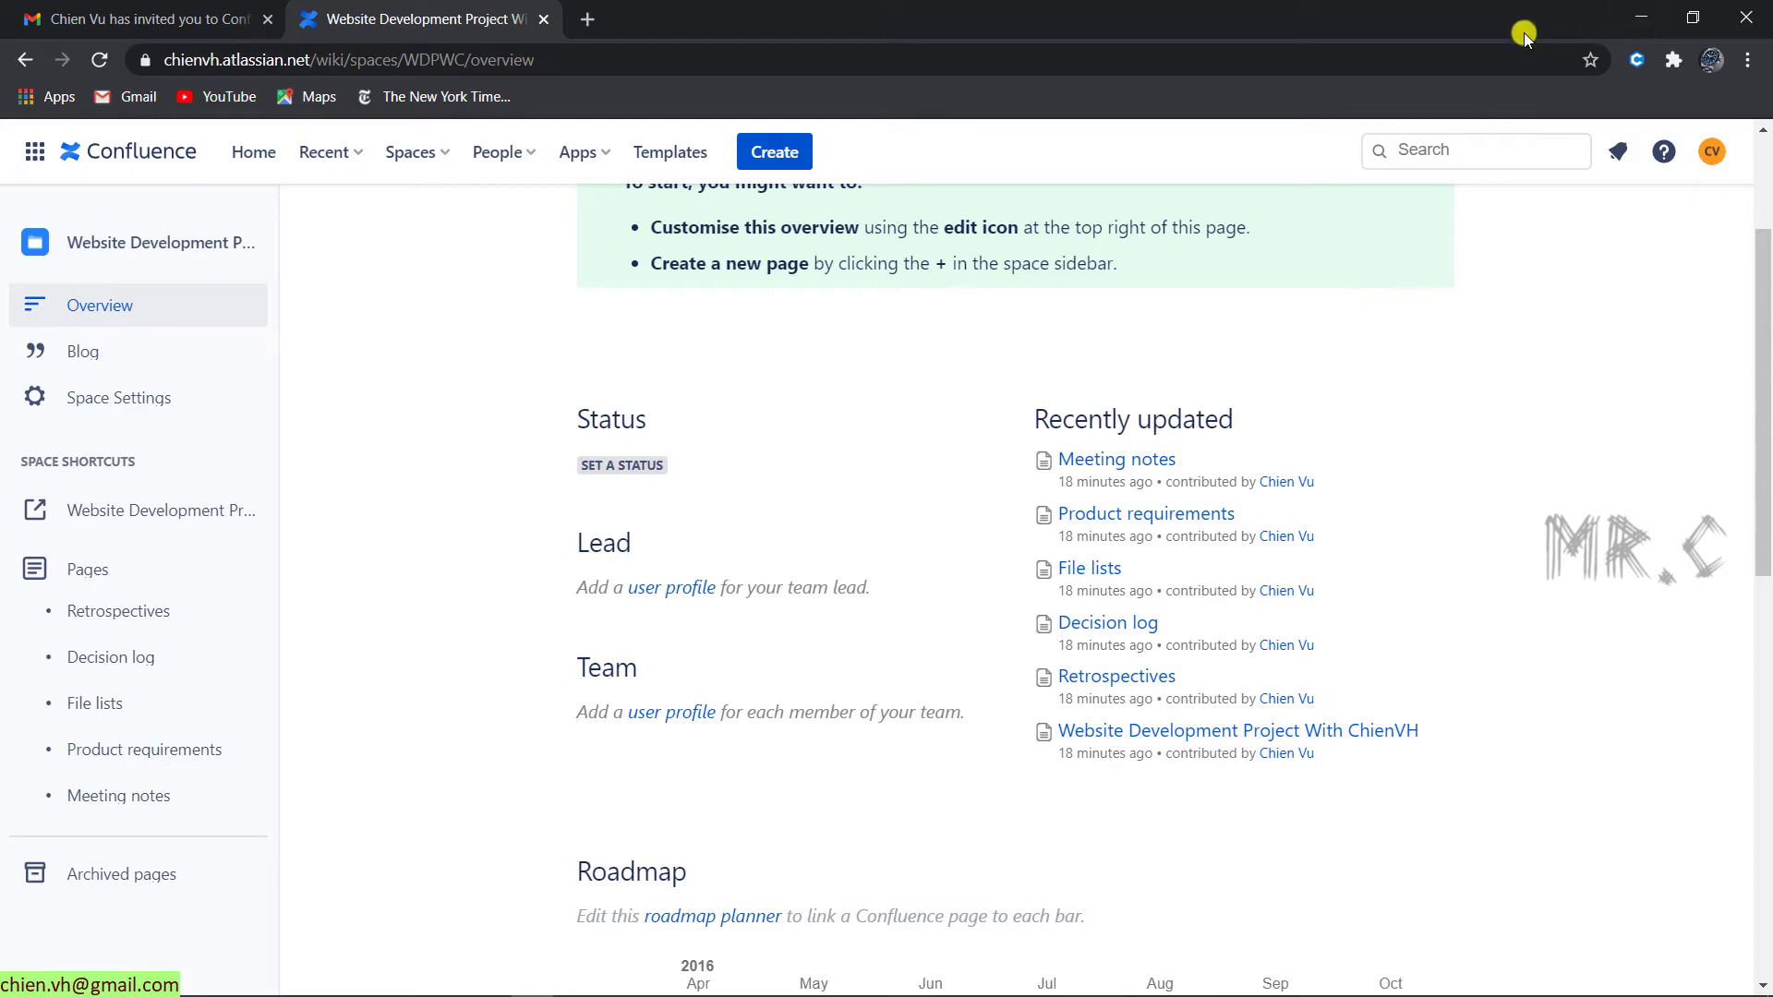
# - Review the Groups and Individual Users tables on the space's Permissions settings page
pyautogui.moveTo(1523, 31); pyautogui.dragTo(1058, 81)
pyautogui.doubleClick(1058, 81)
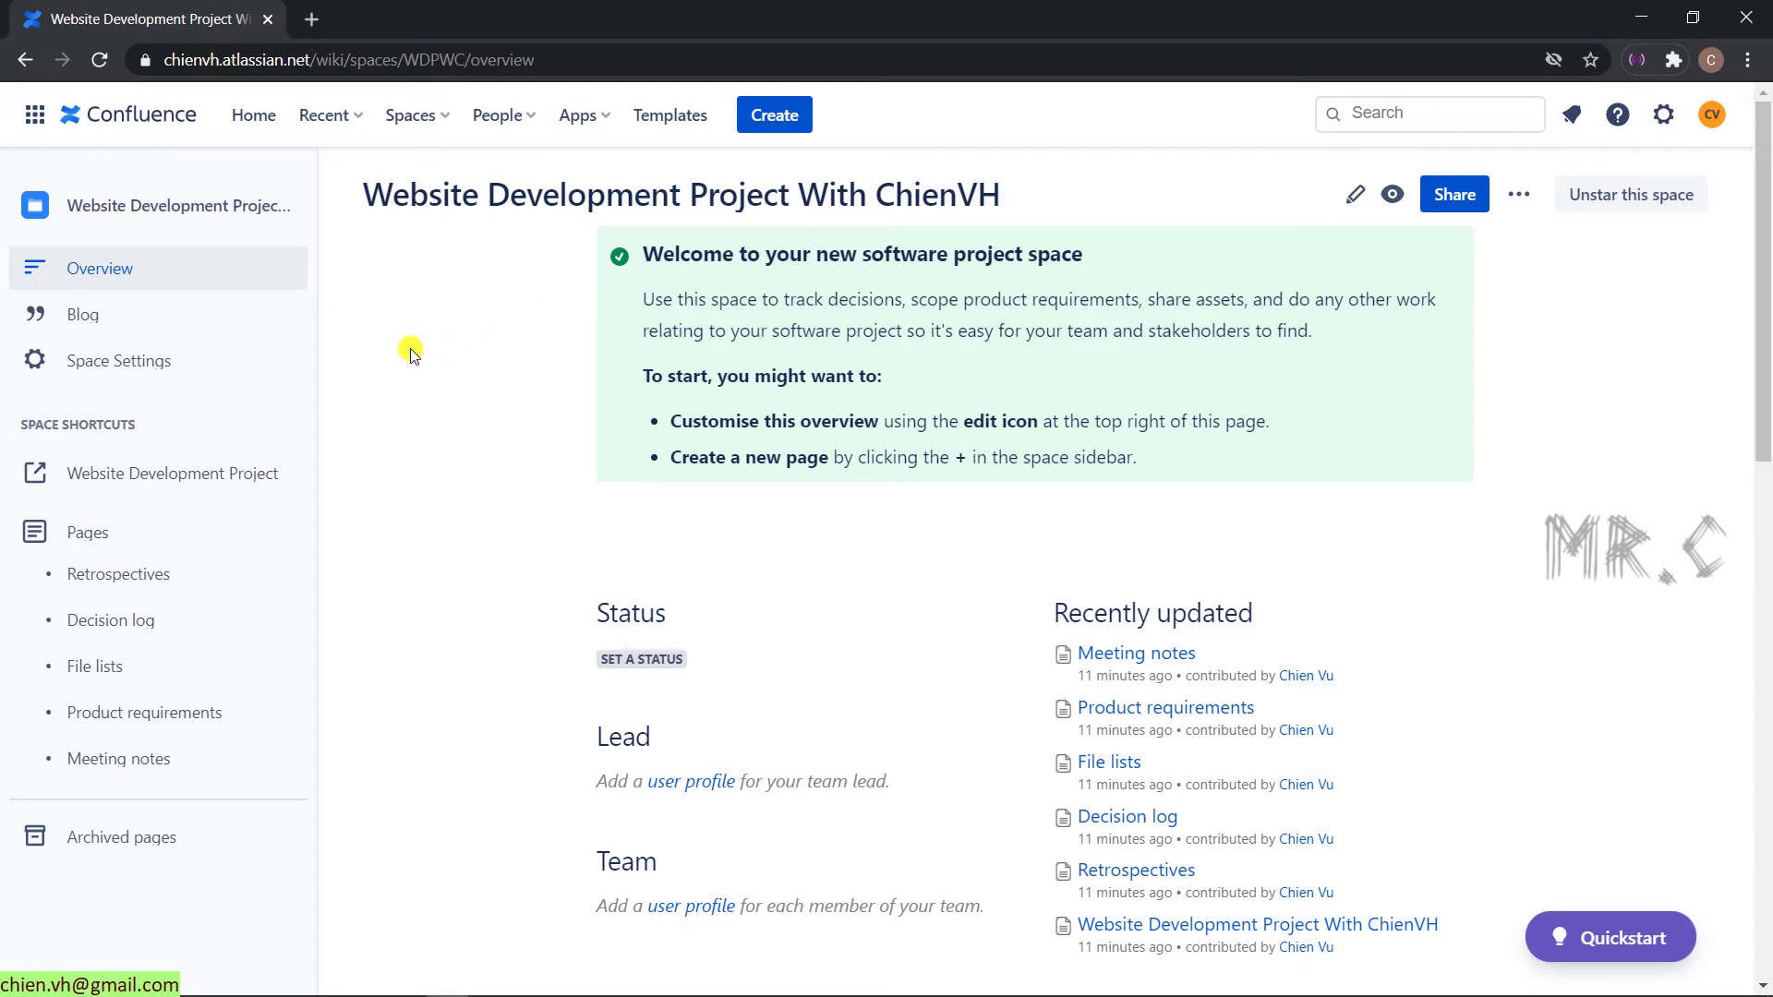
pyautogui.click(152, 362)
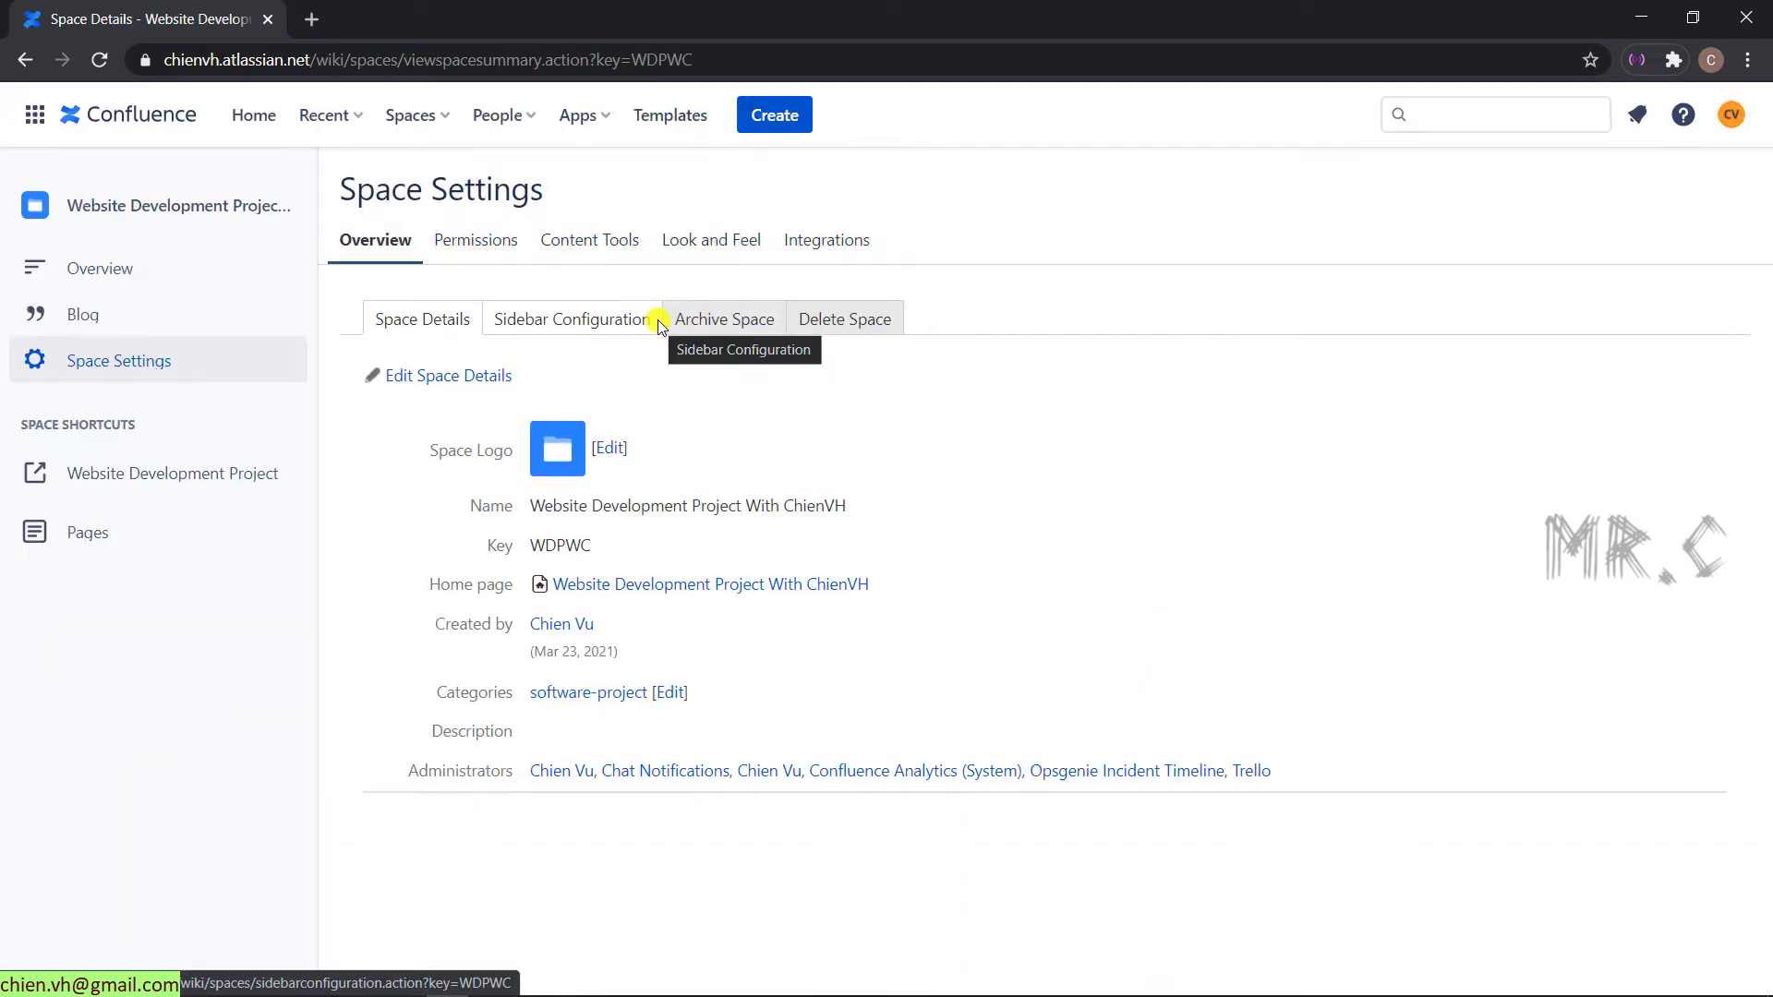
pyautogui.click(491, 239)
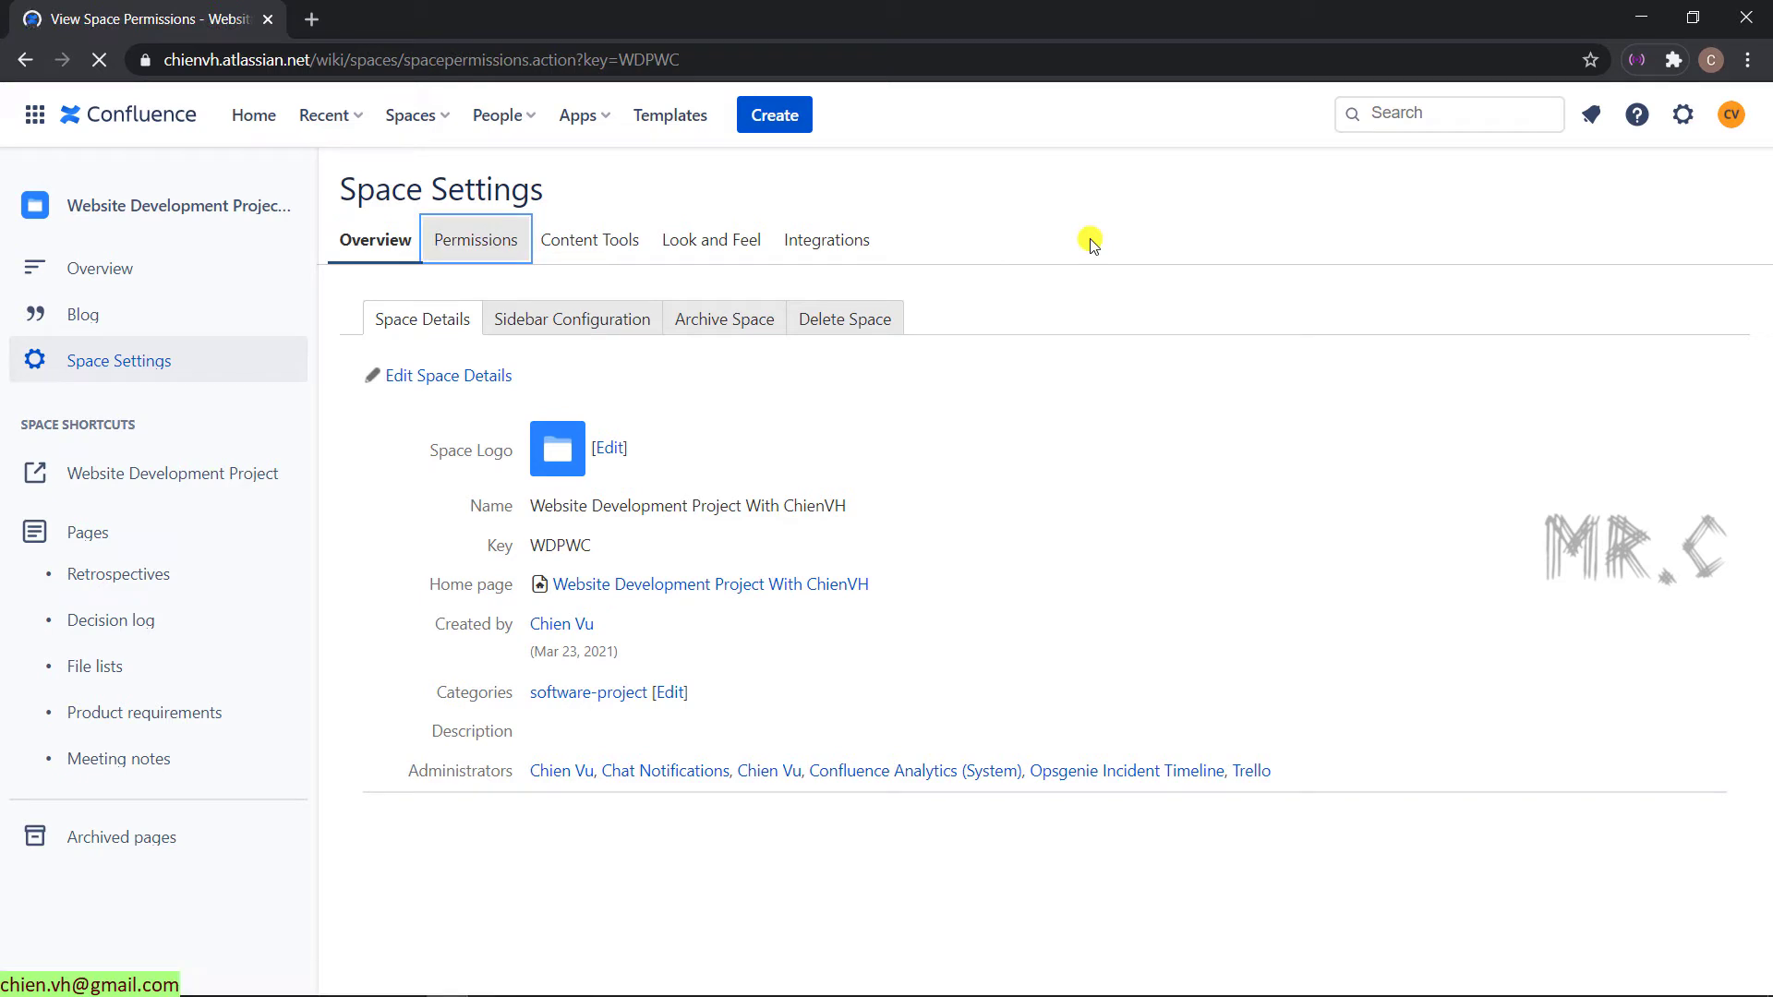
pyautogui.scroll(-3, 1051, 309)
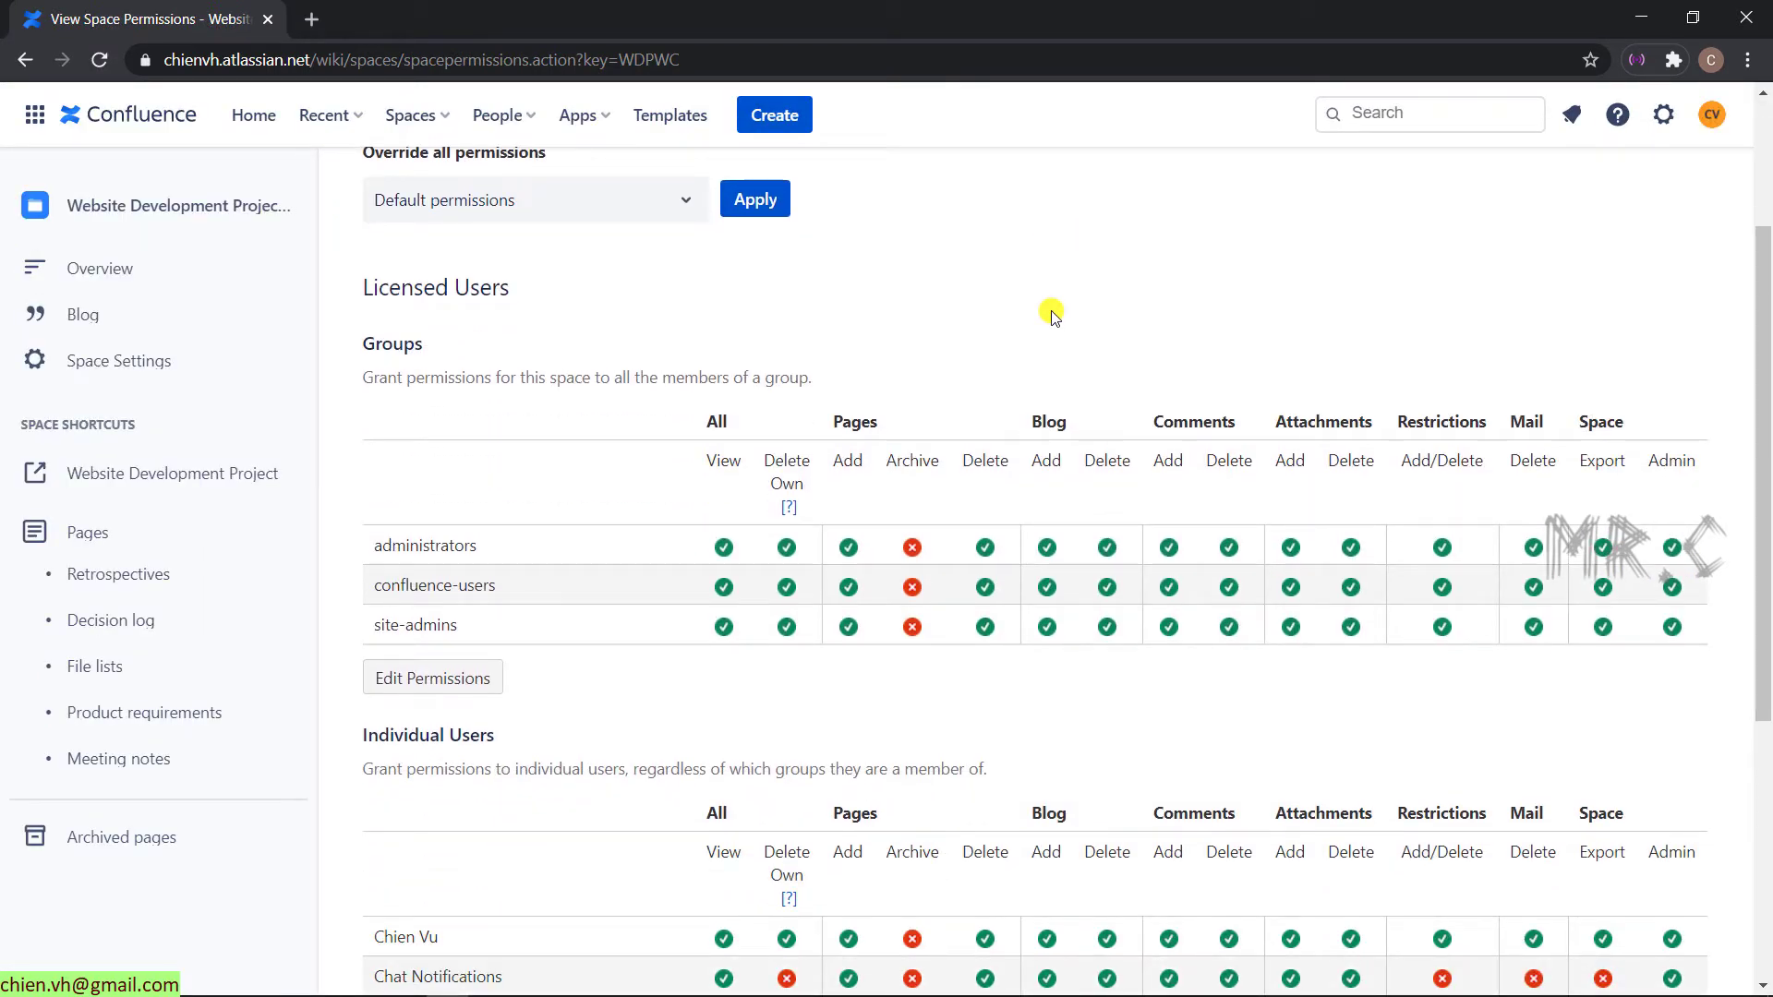
pyautogui.scroll(1, 1049, 316)
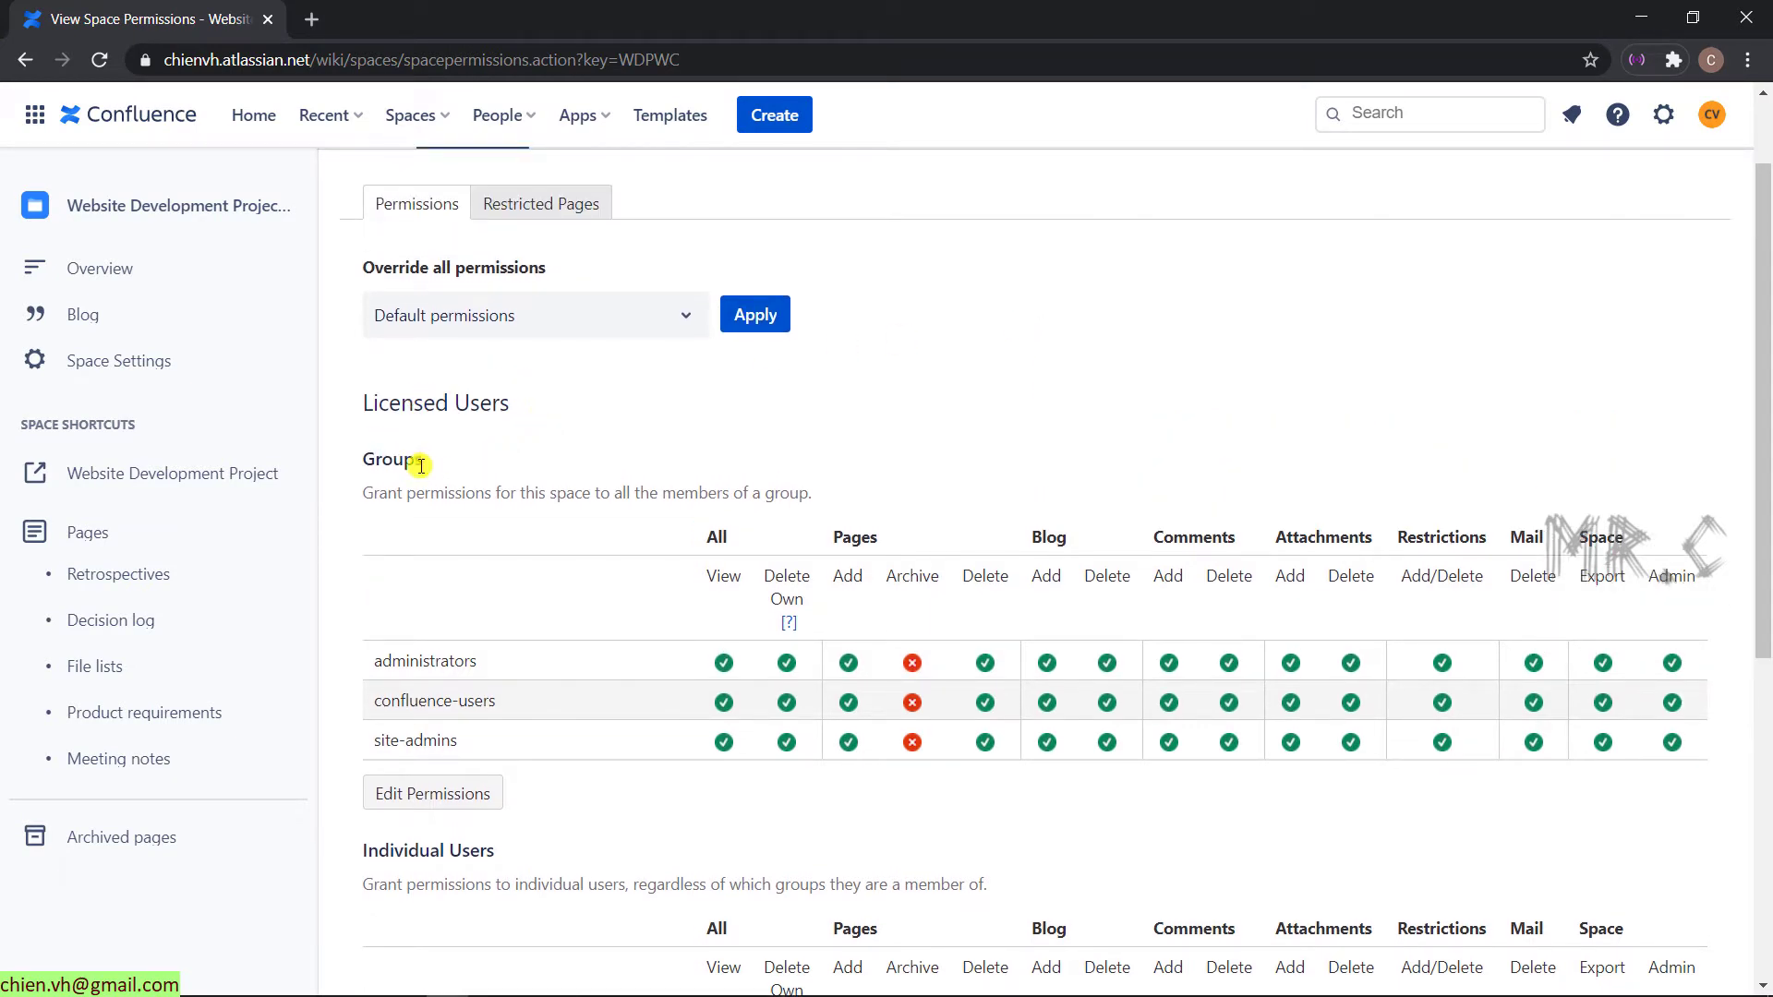
pyautogui.scroll(-5, 421, 465)
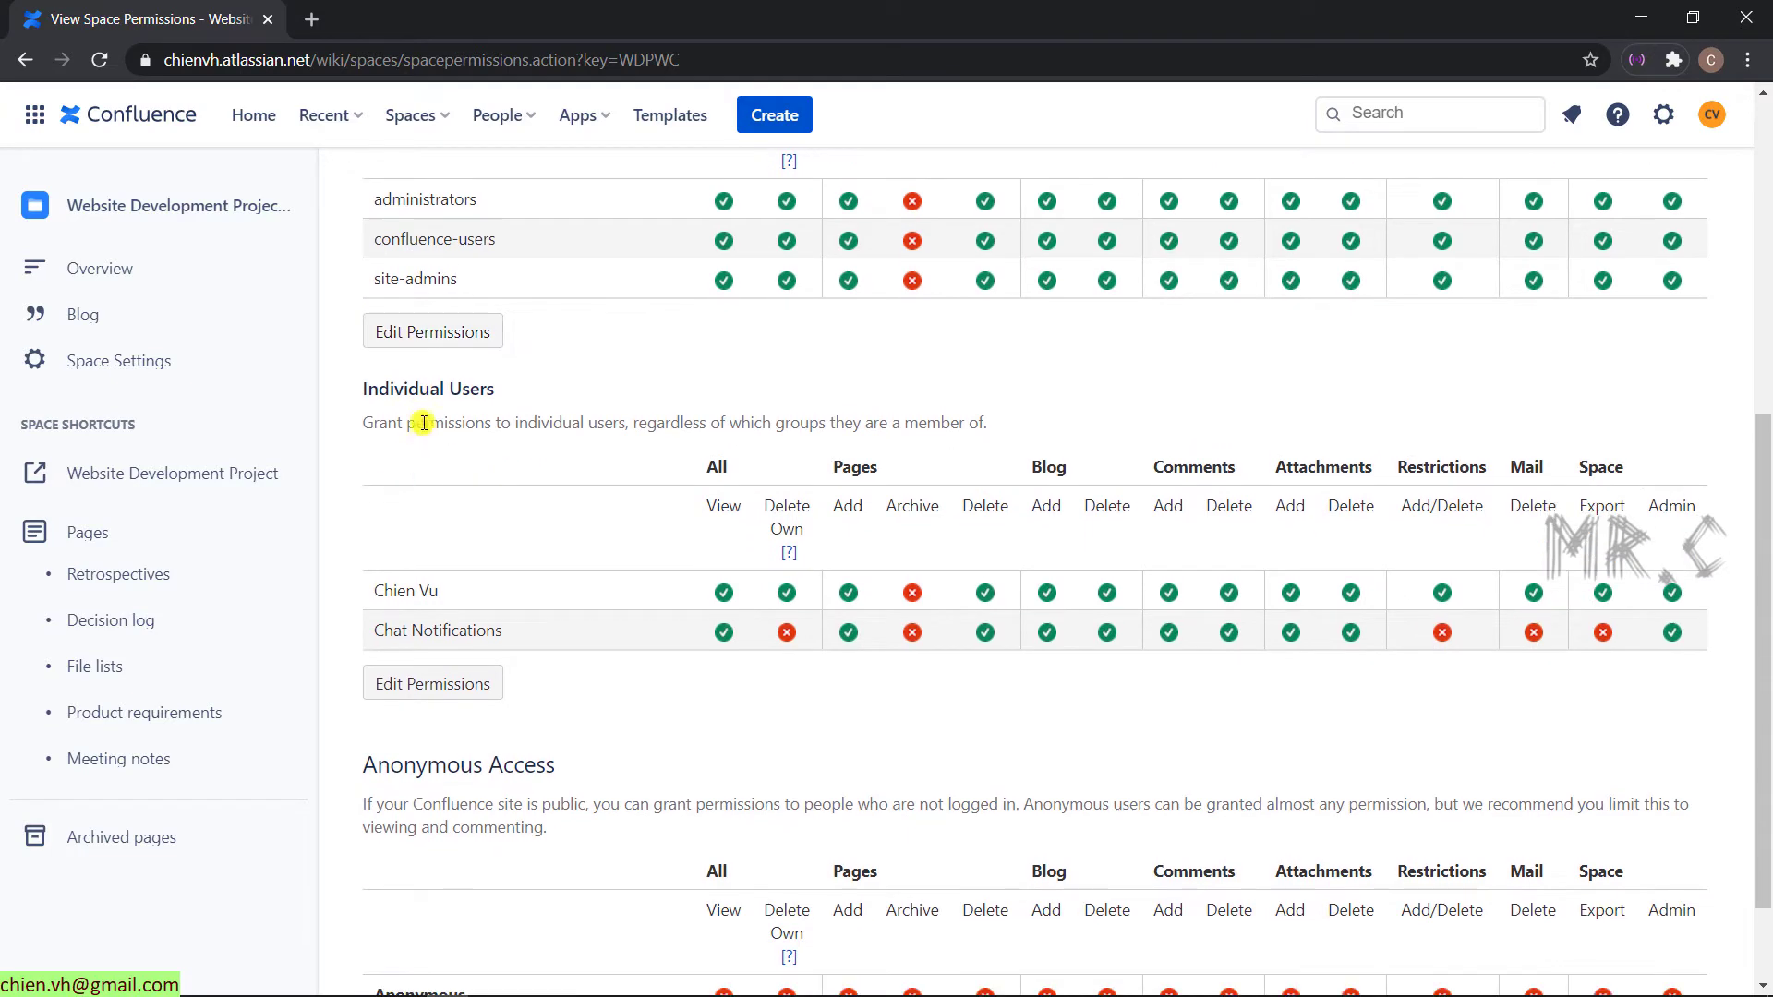
pyautogui.scroll(2, 517, 489)
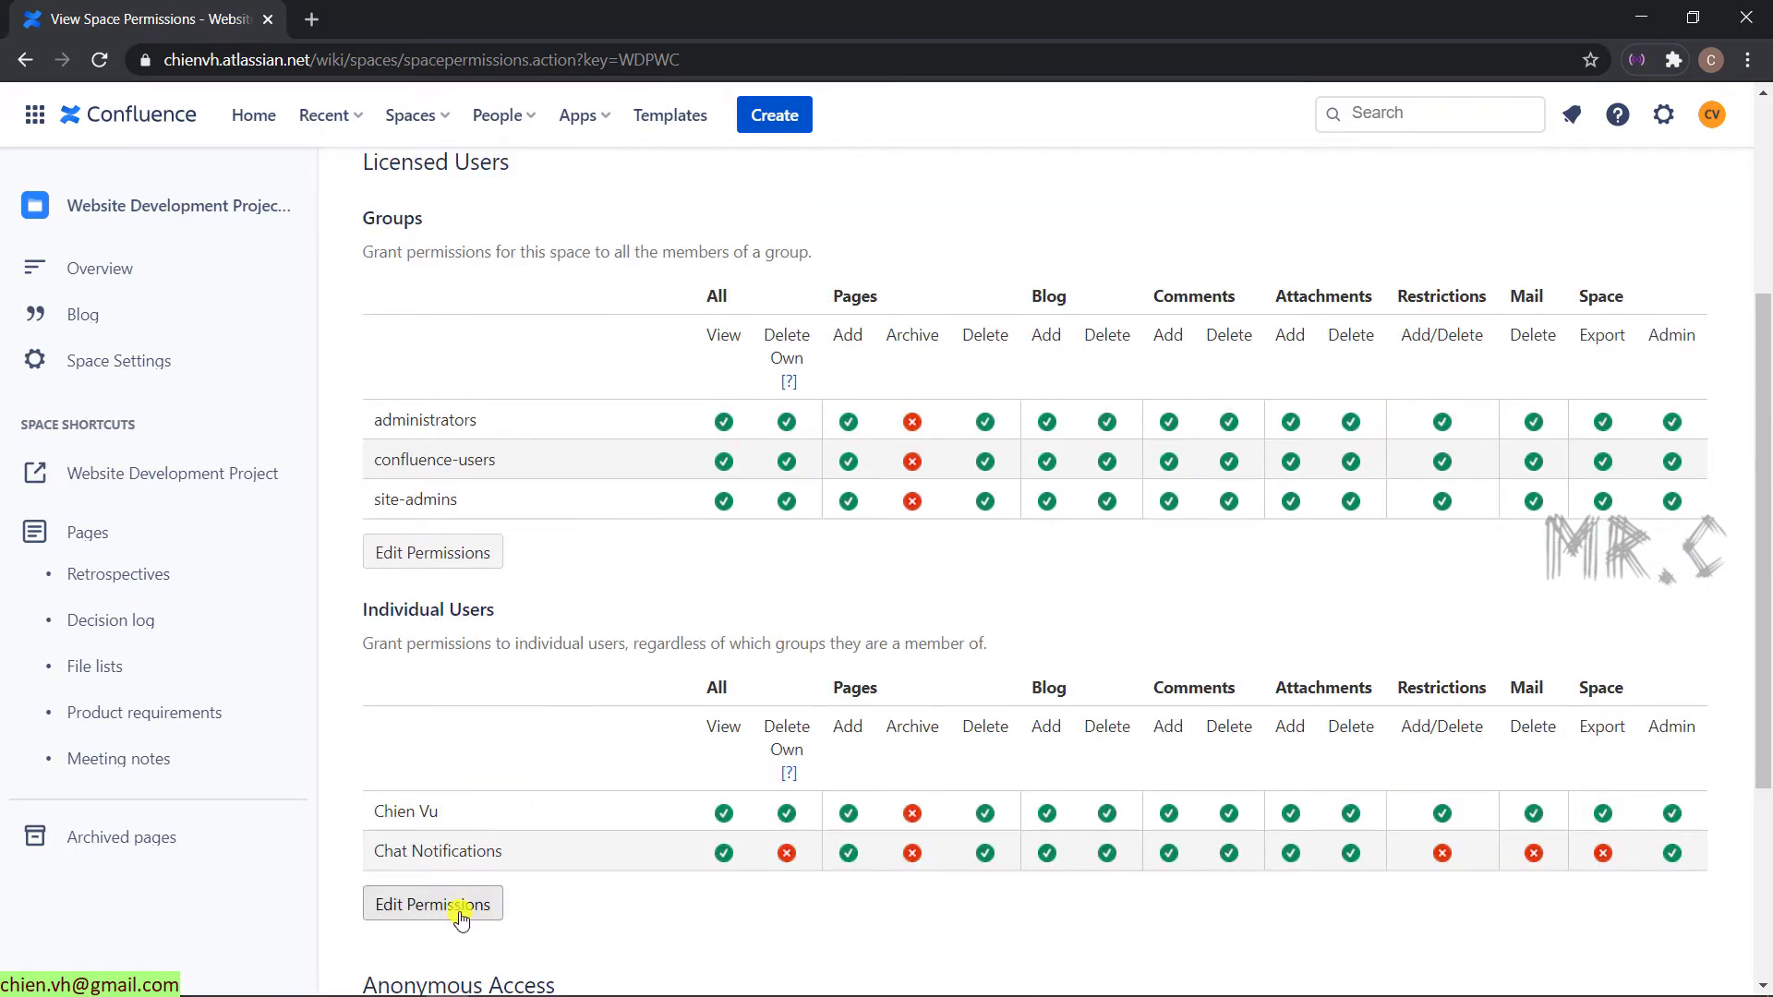
pyautogui.scroll(-1, 470, 903)
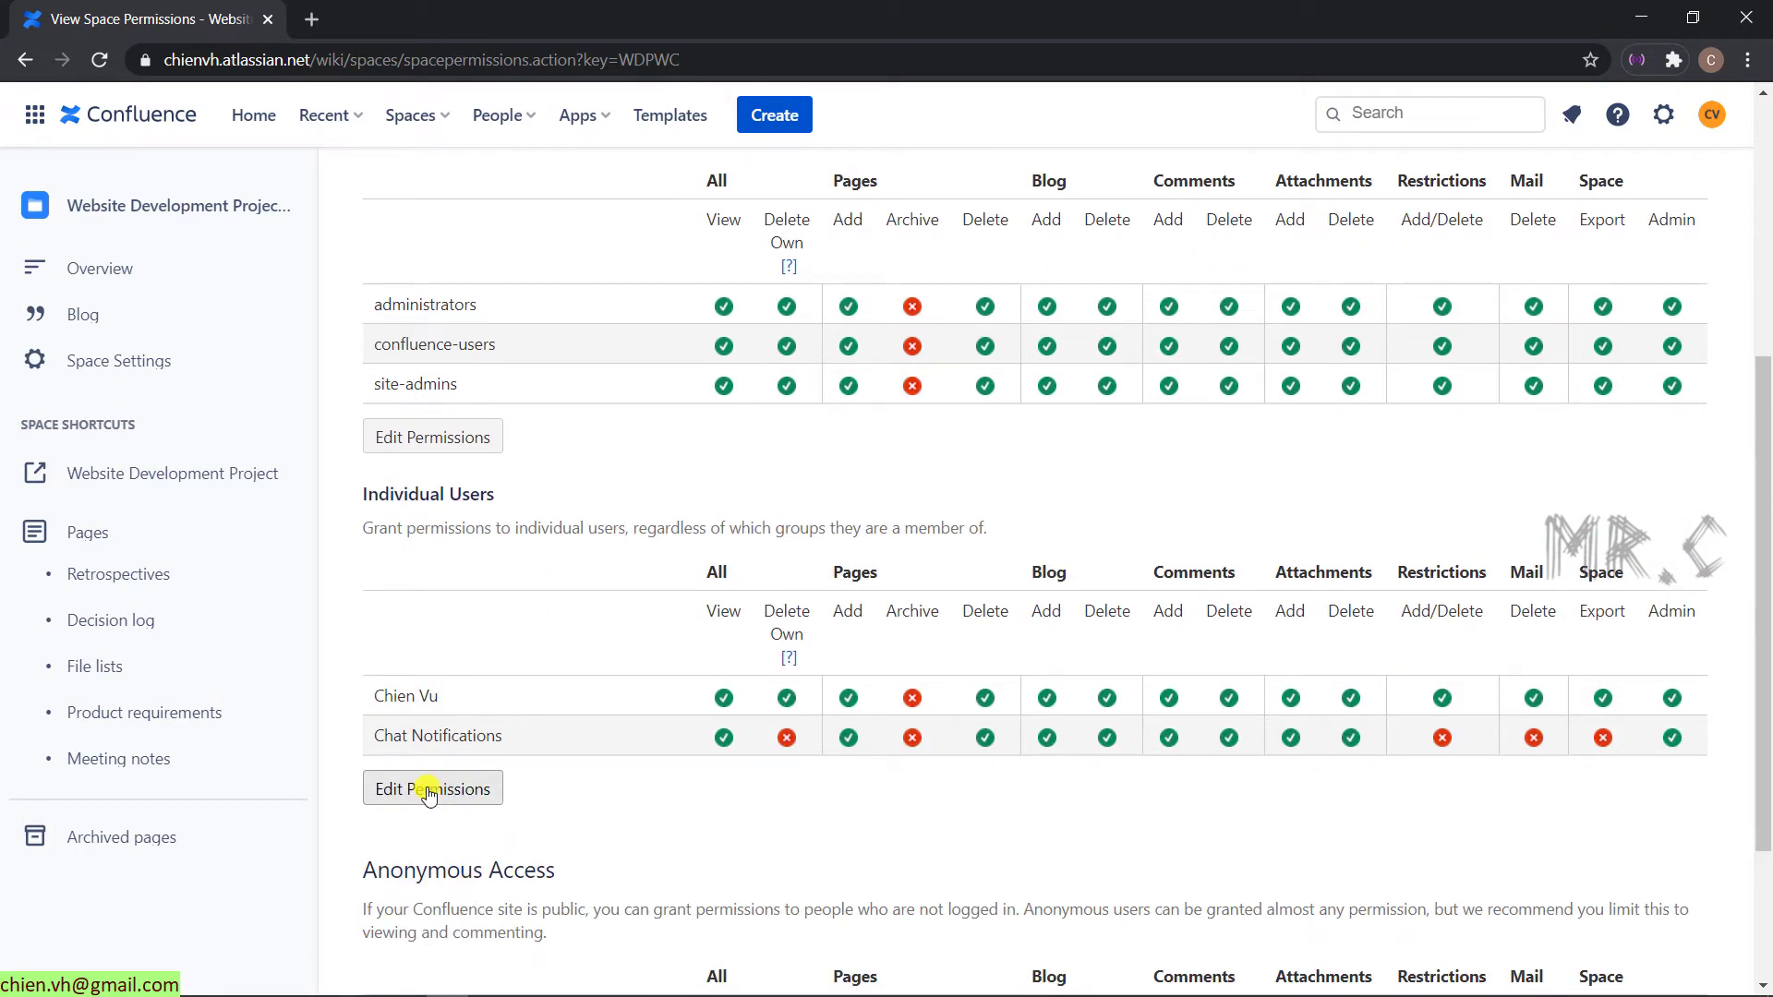
# - Add the teammate as an individual user in the space permissions editor
pyautogui.click(428, 796)
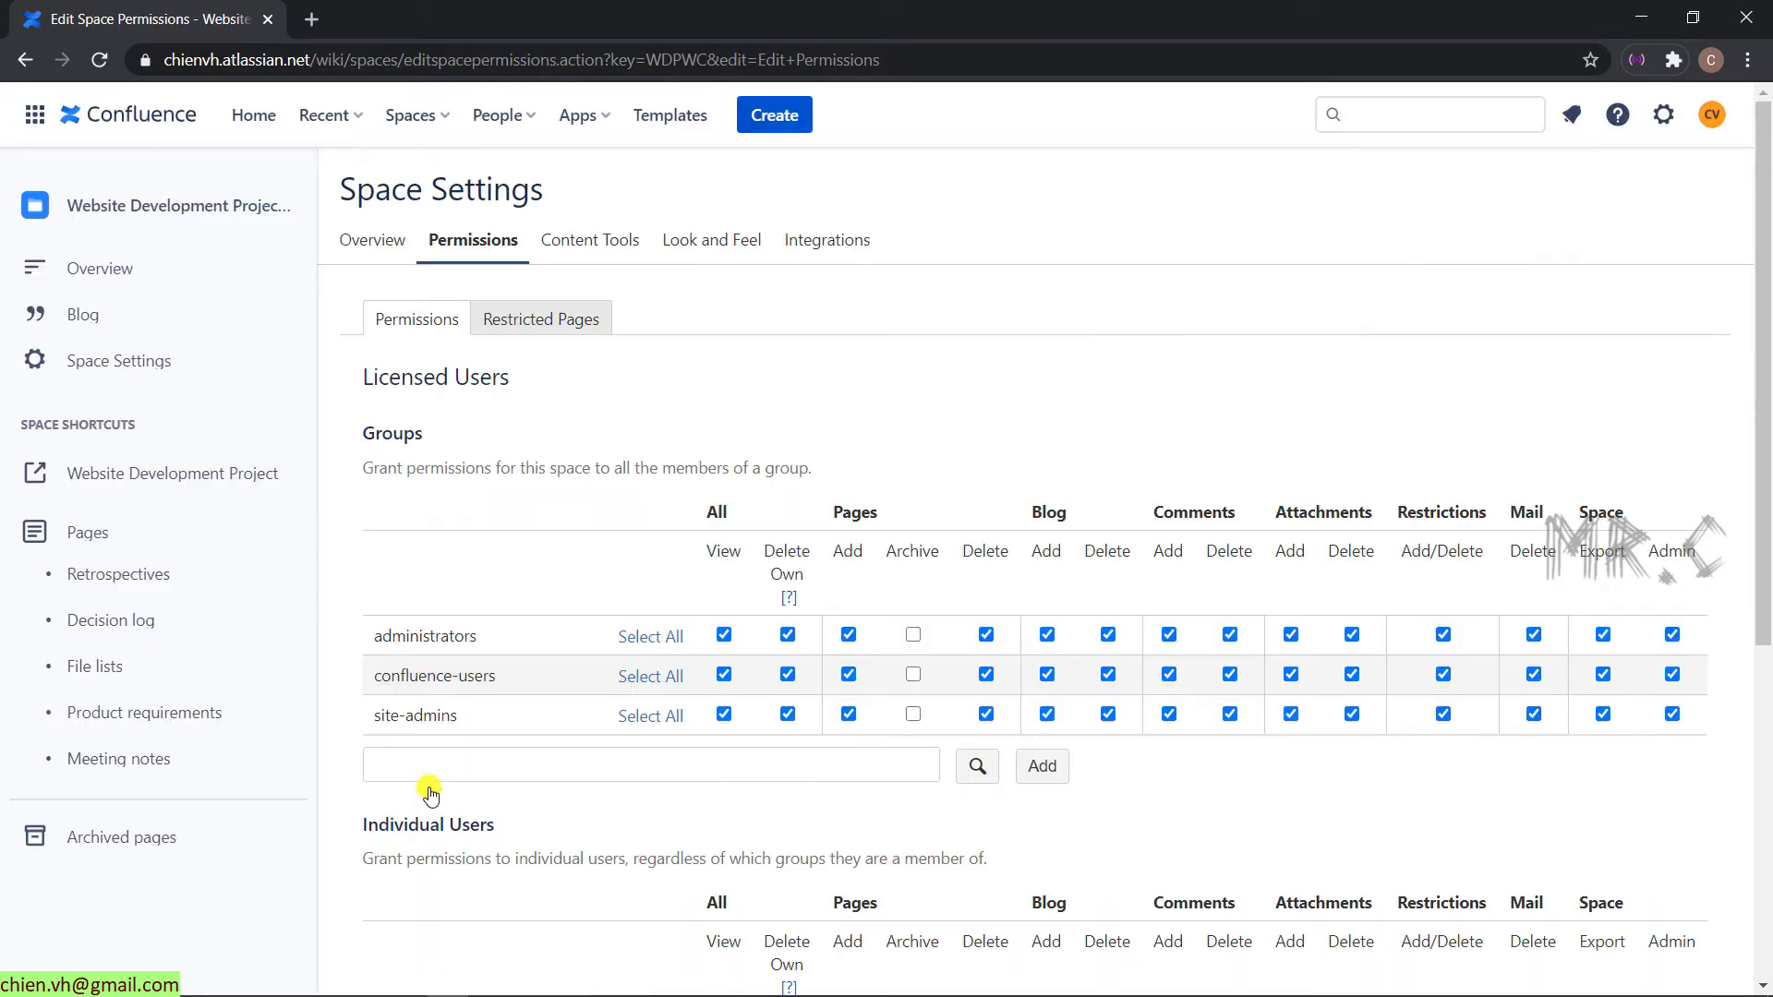
pyautogui.scroll(-4, 428, 793)
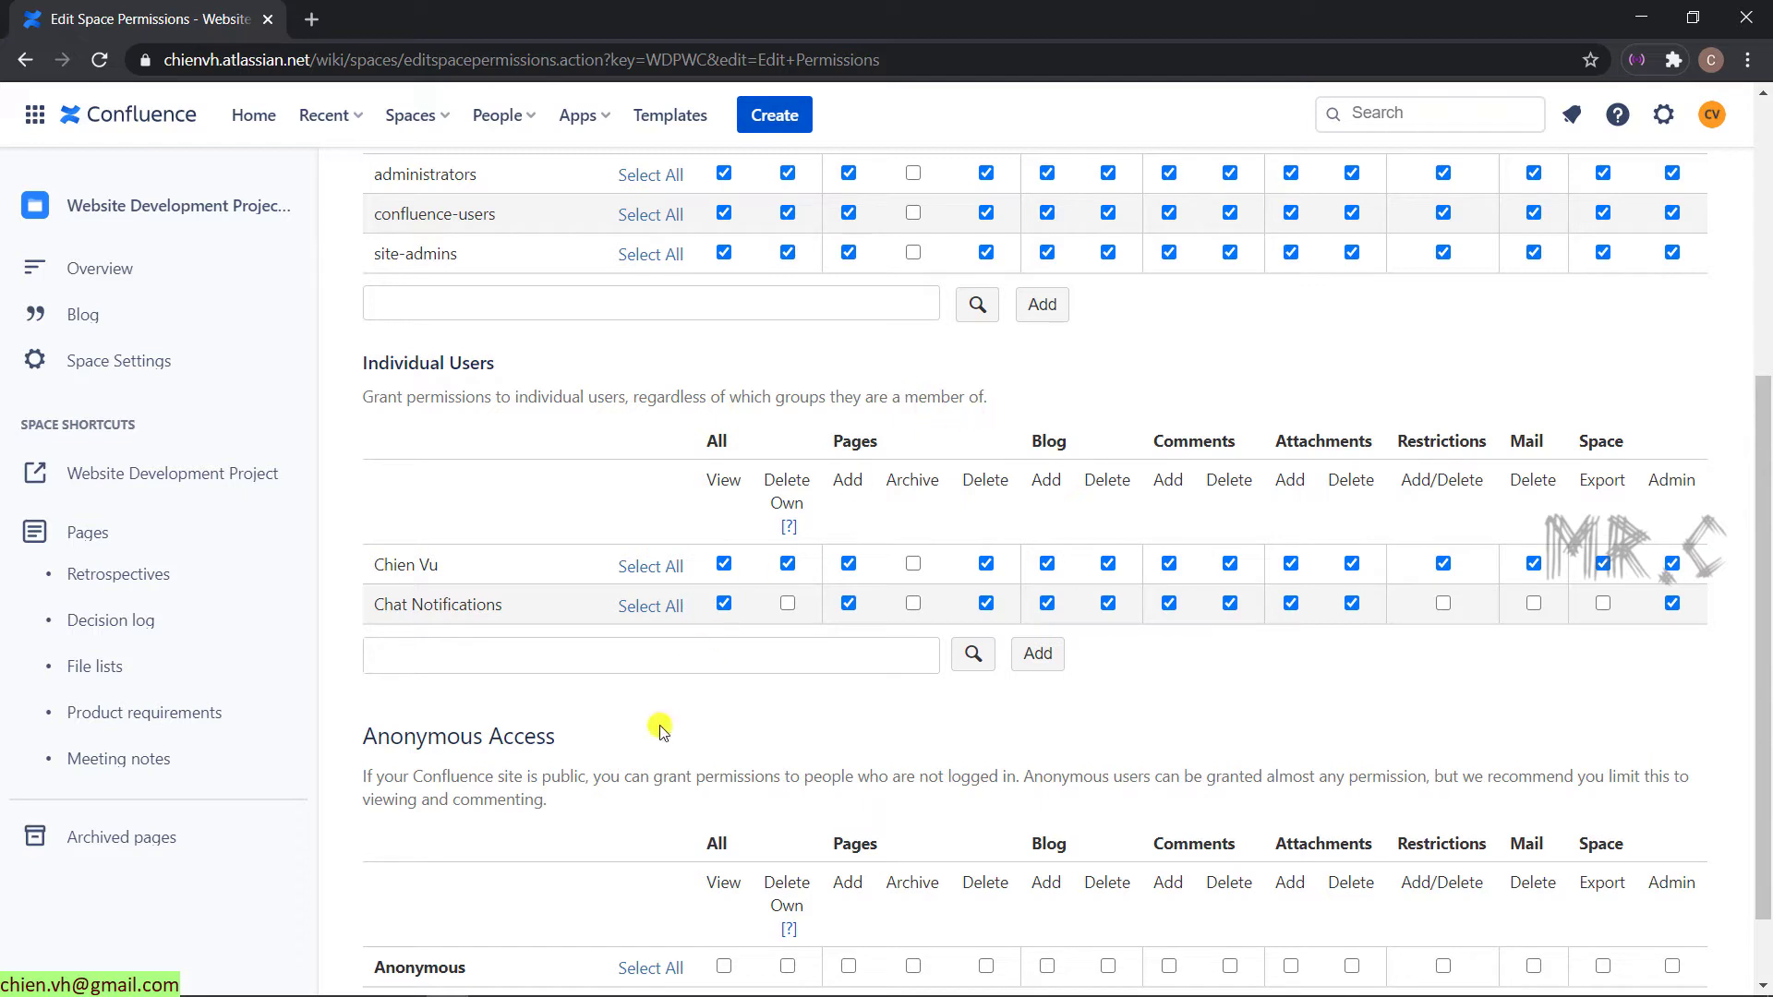
pyautogui.click(631, 644)
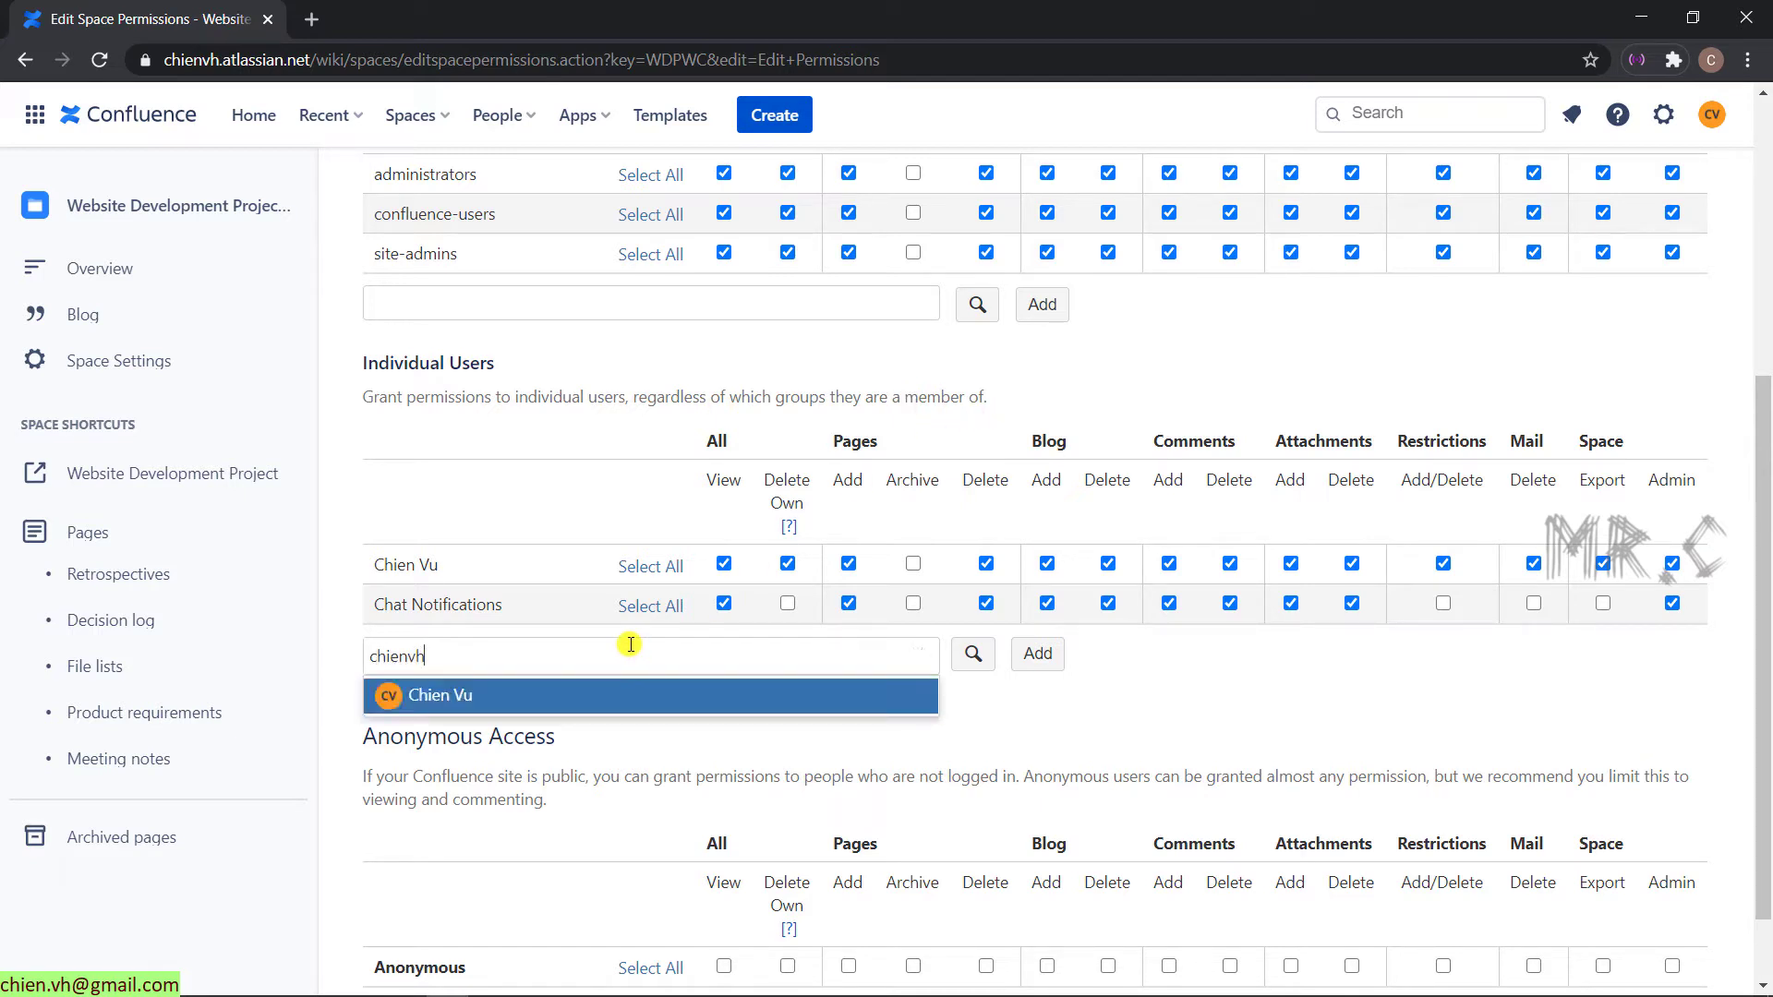
pyautogui.click(519, 693)
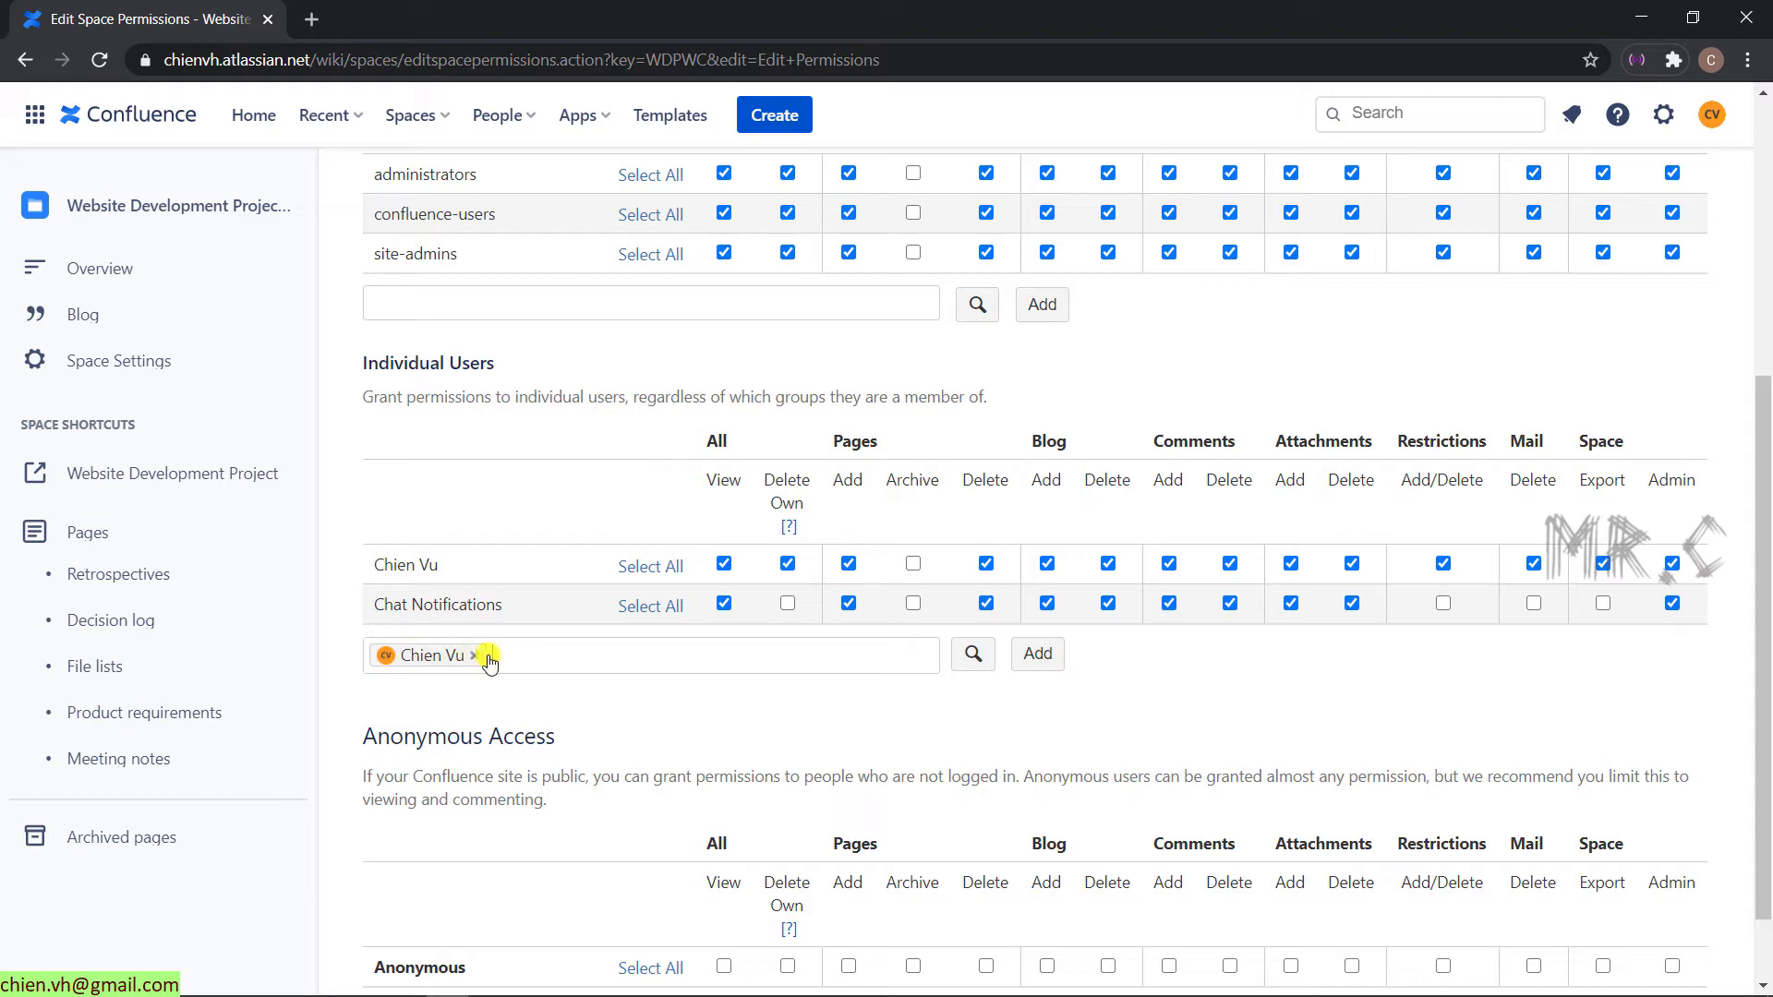
pyautogui.click(1037, 654)
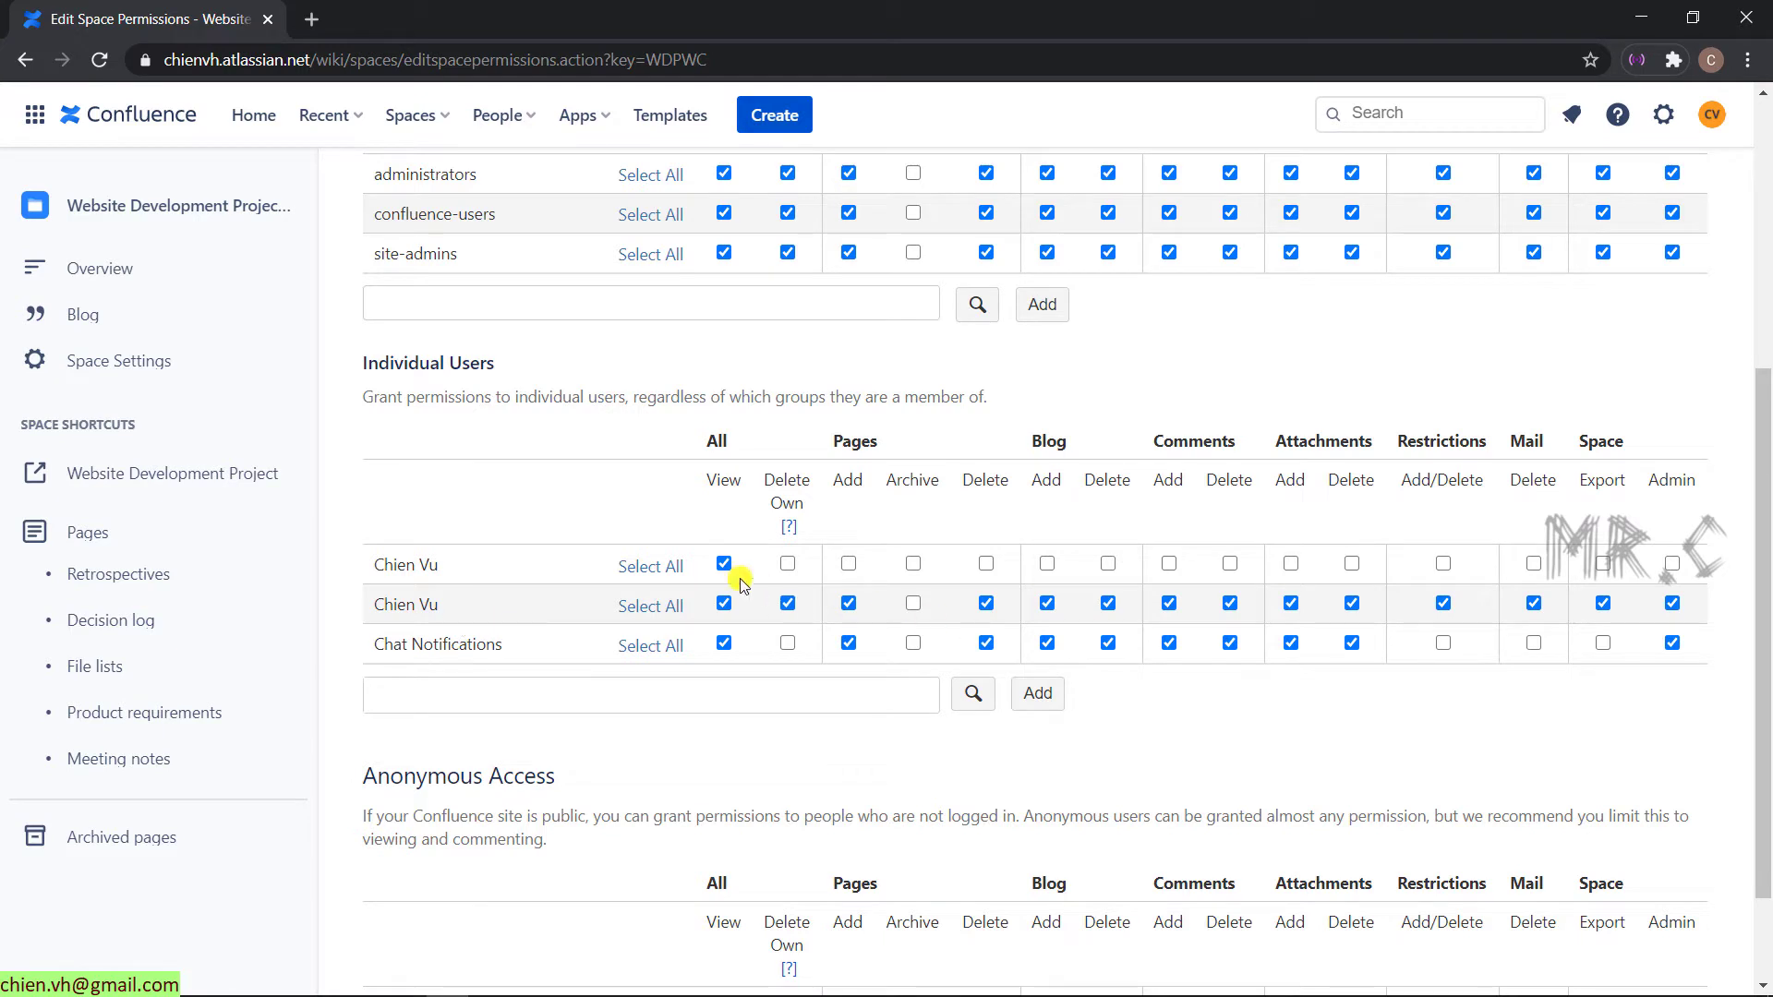
# - Grant the new user every space permission except Admin and save all changes
pyautogui.click(650, 565)
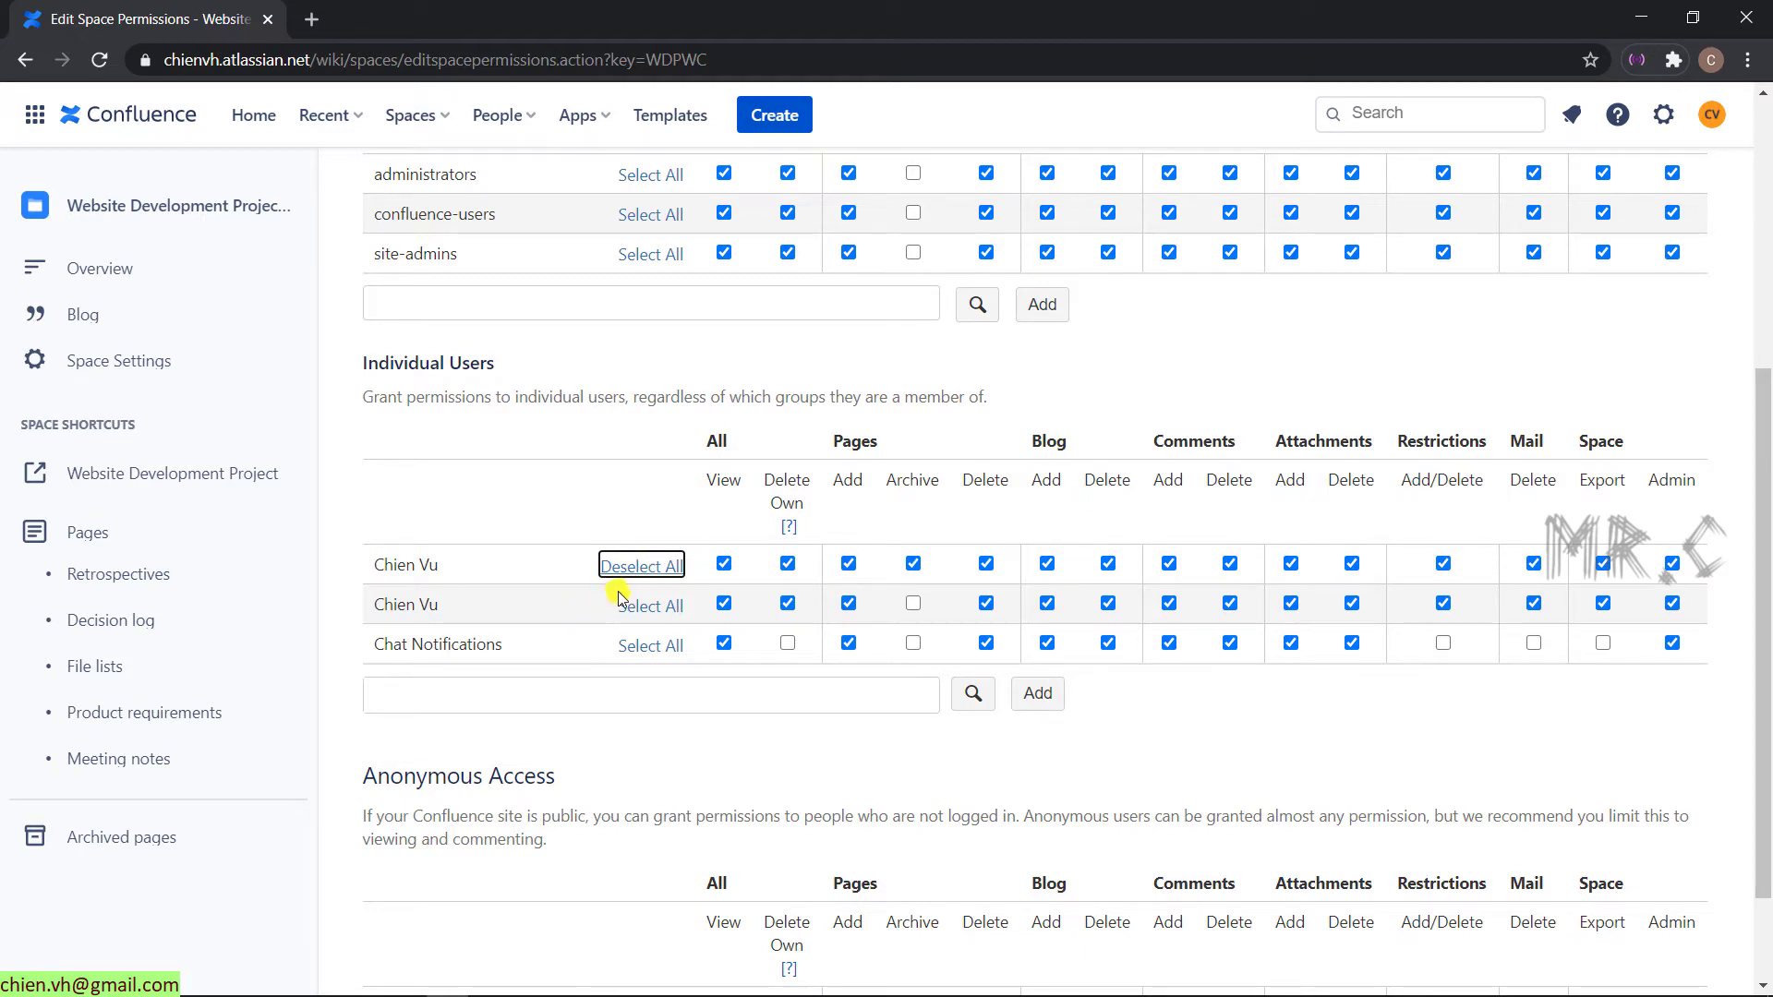
pyautogui.click(532, 523)
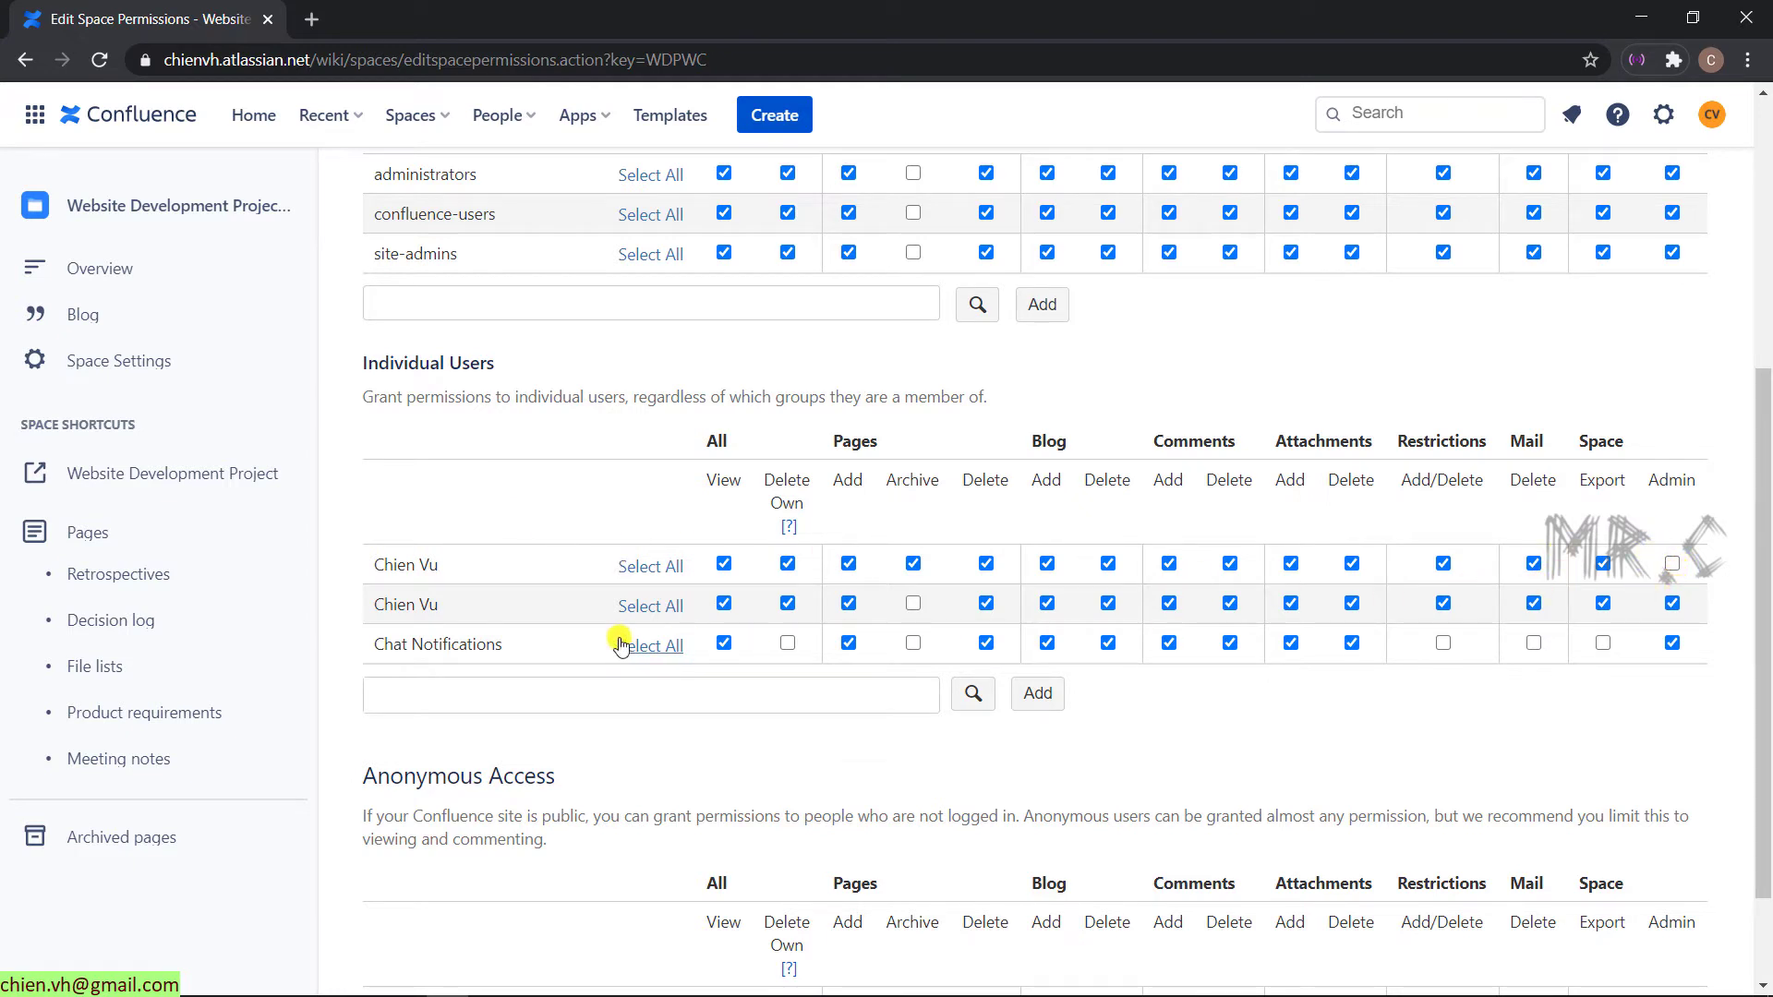
pyautogui.scroll(-1, 620, 643)
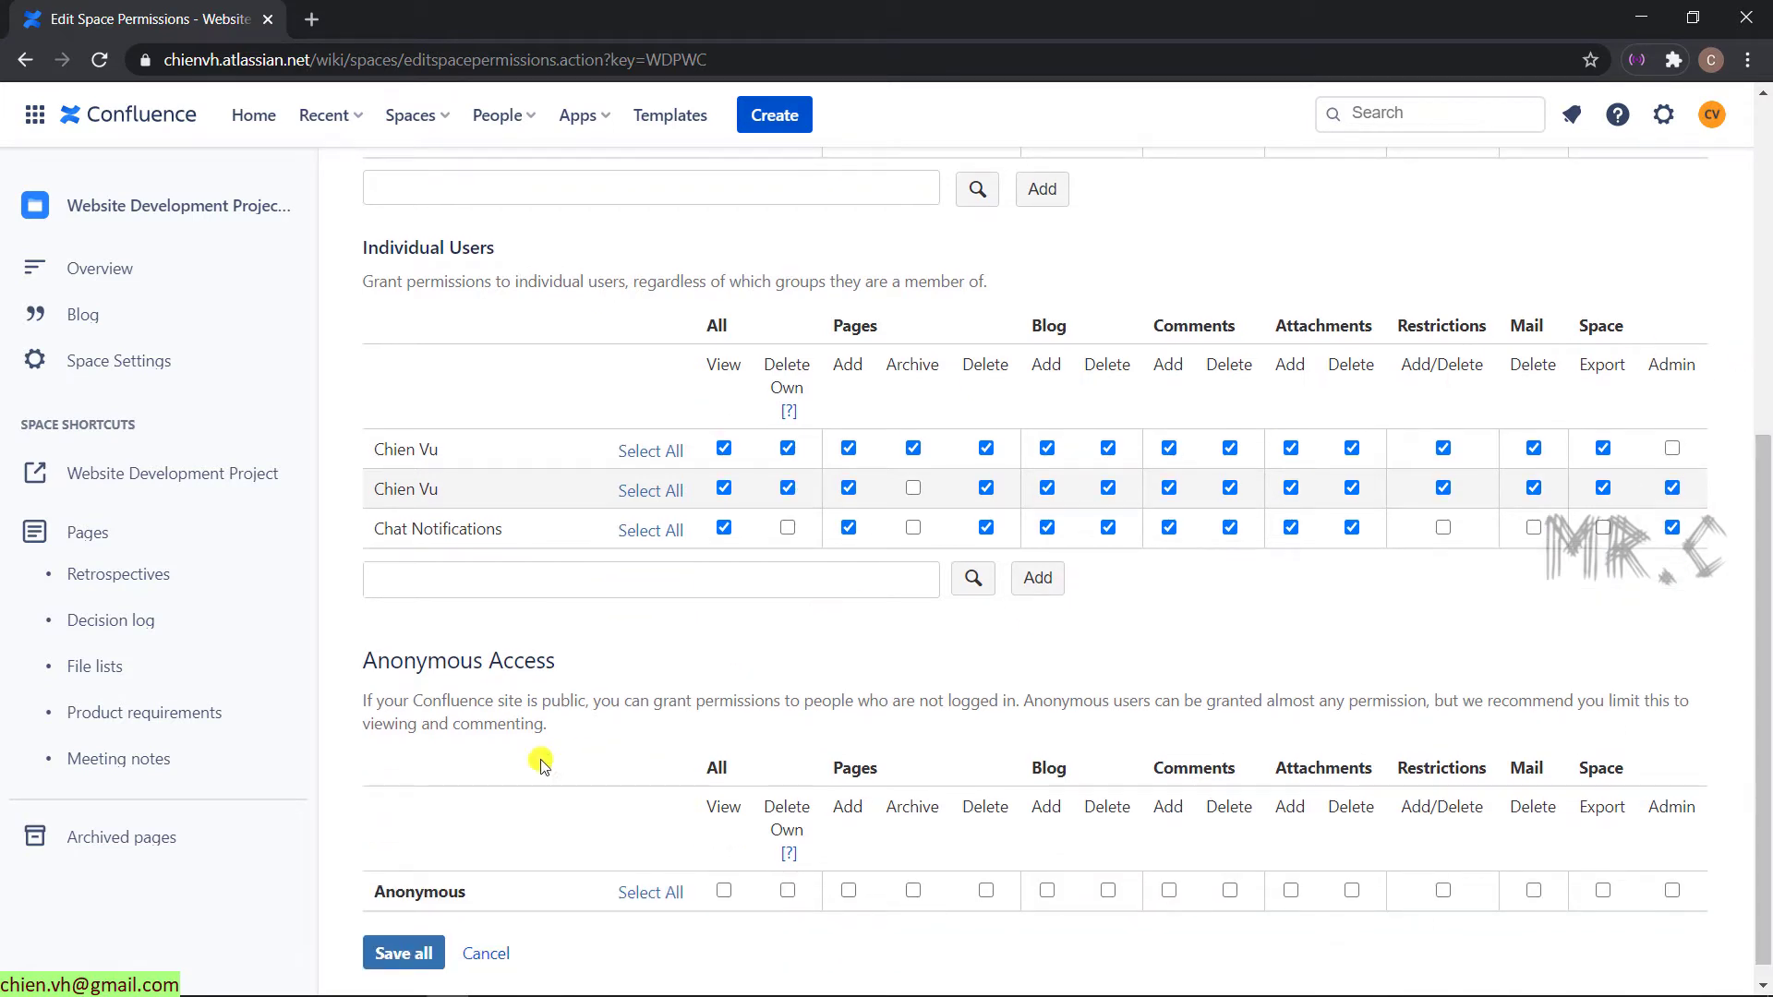
pyautogui.click(398, 955)
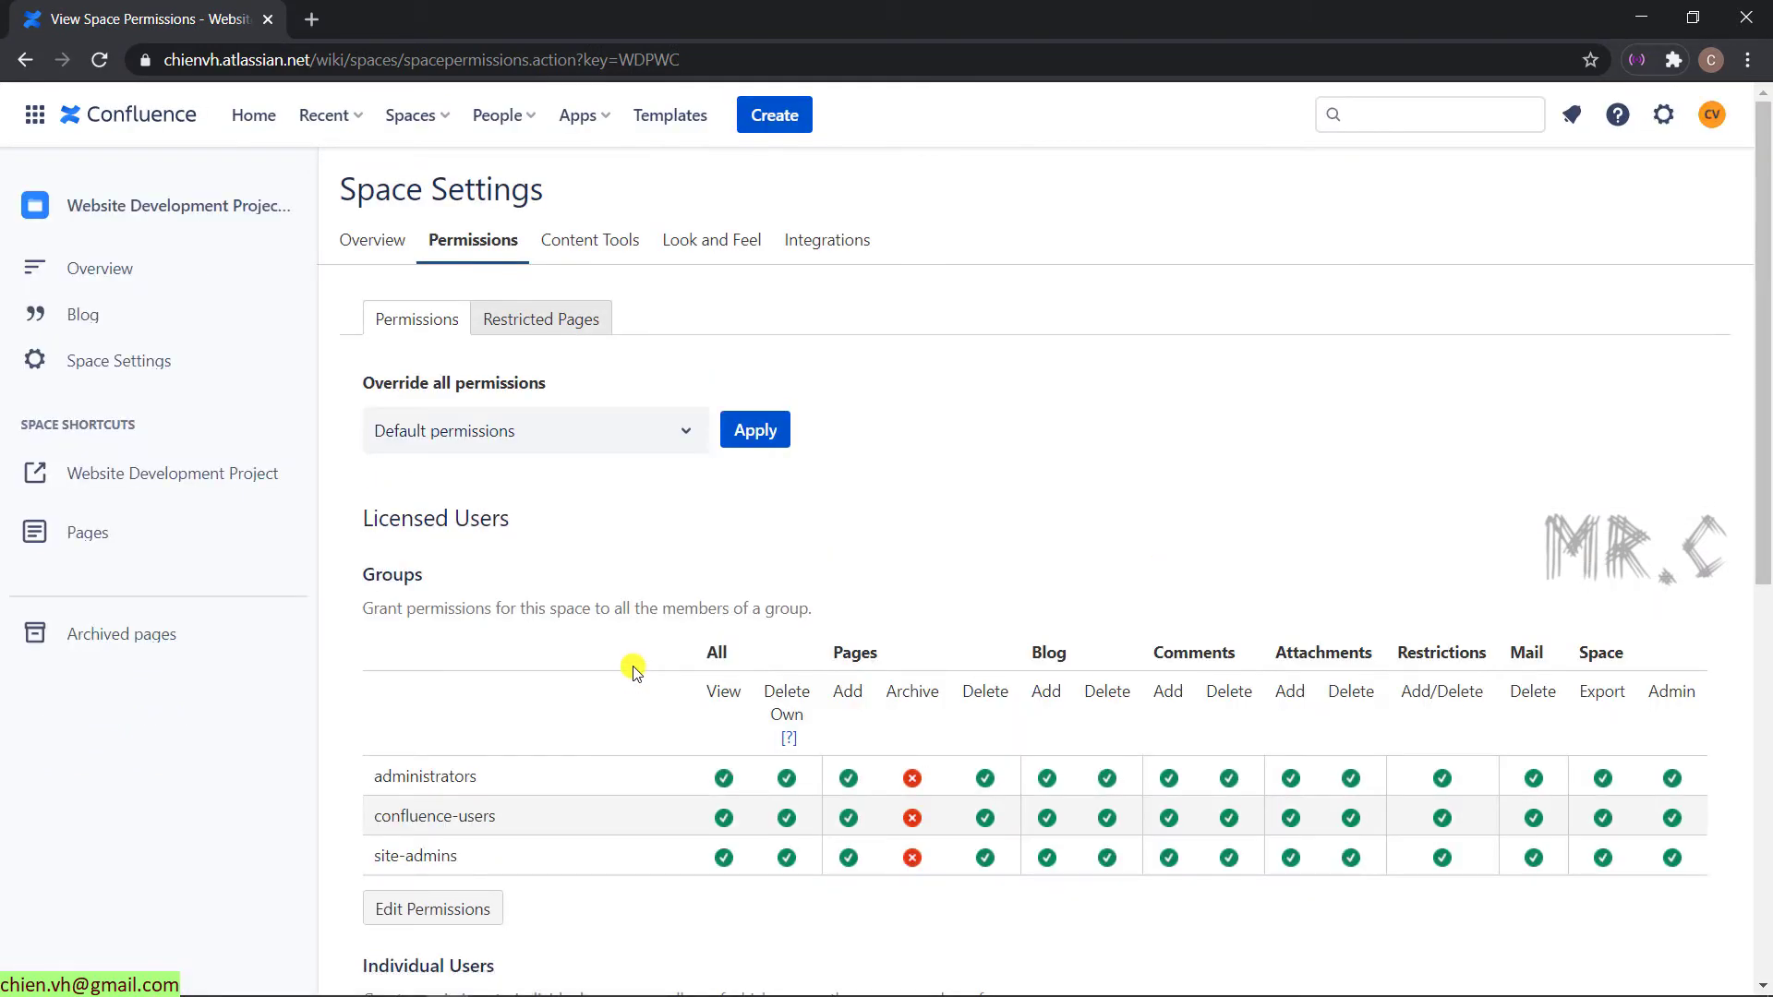
# - Go from the avatar's Profile page to the Atlassian account profile and visibility settings
pyautogui.scroll(-1, 634, 675)
pyautogui.scroll(-3, 634, 674)
pyautogui.scroll(5, 628, 673)
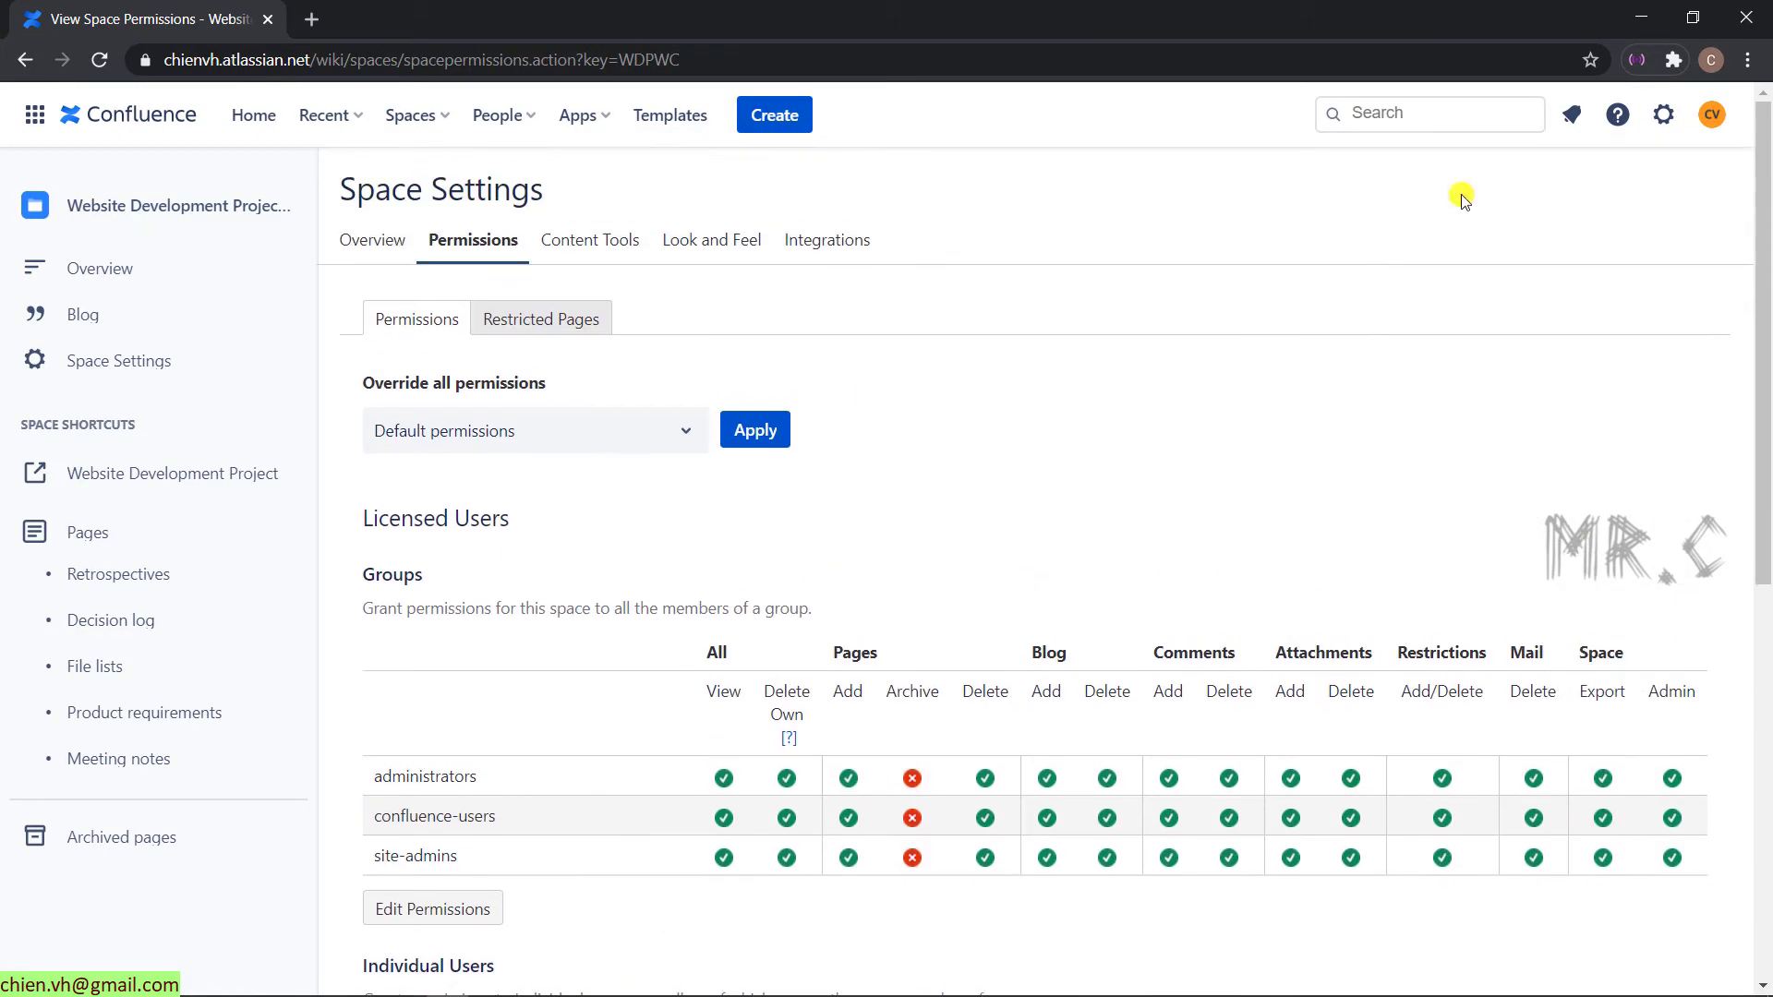
pyautogui.click(1714, 116)
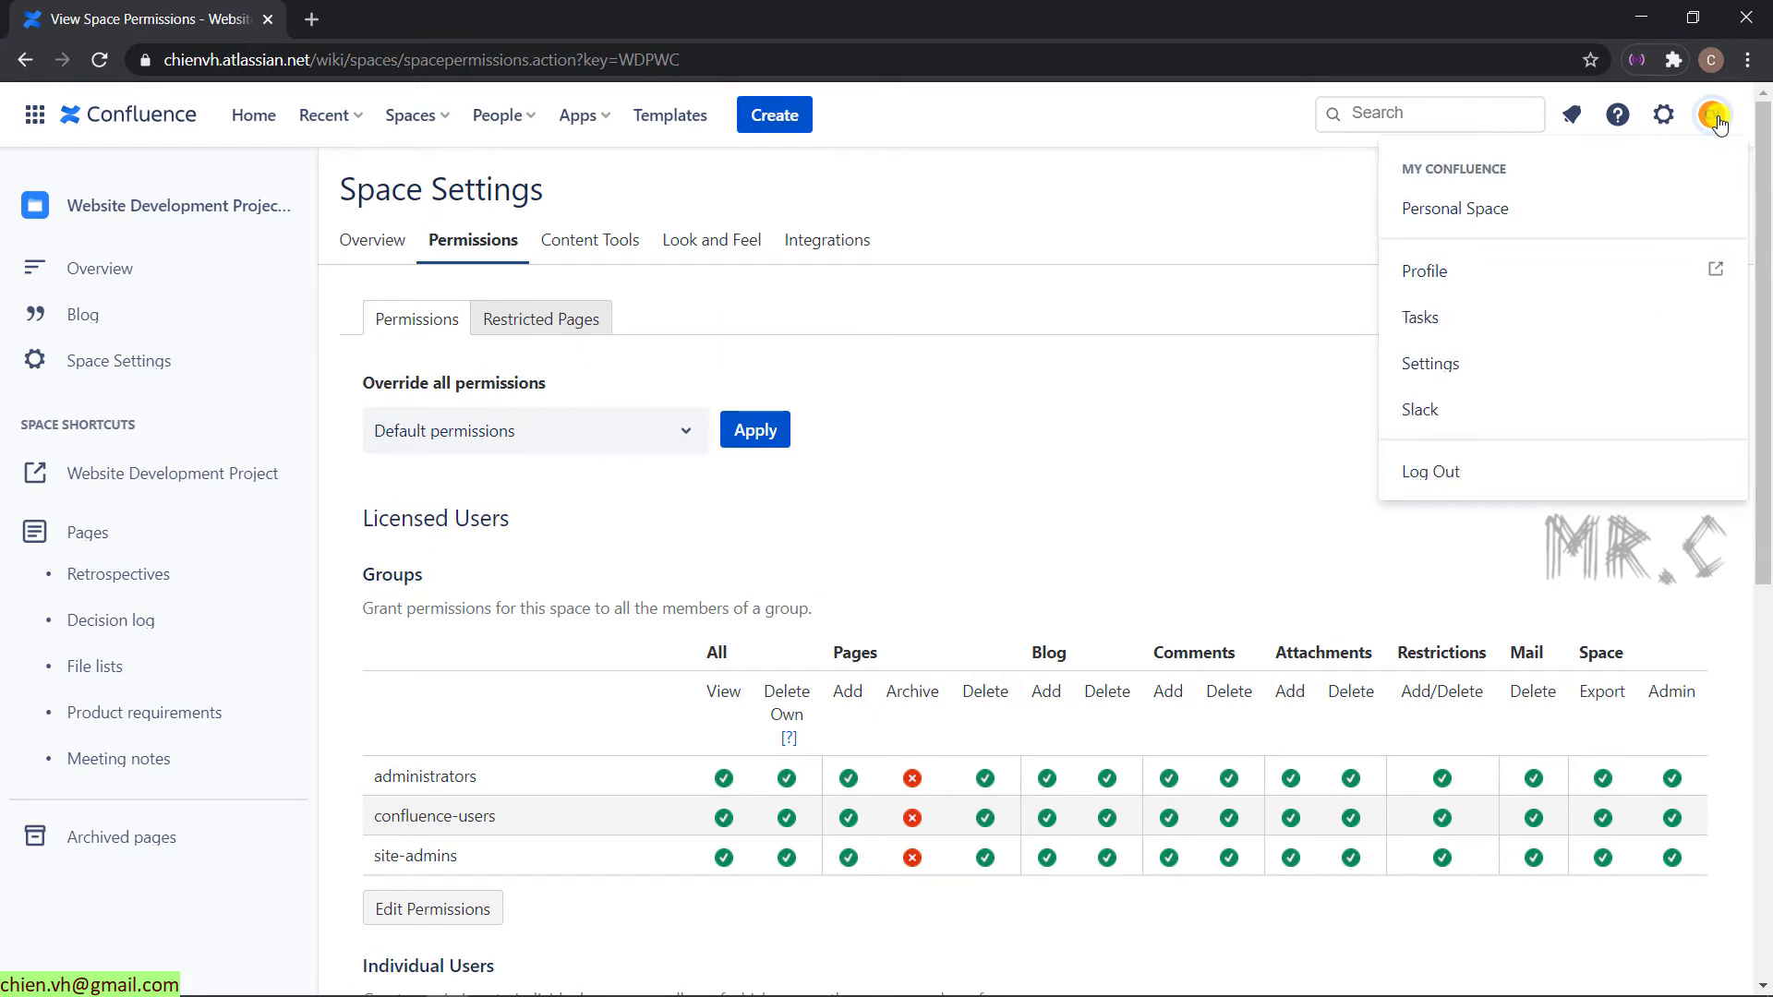
pyautogui.click(1452, 281)
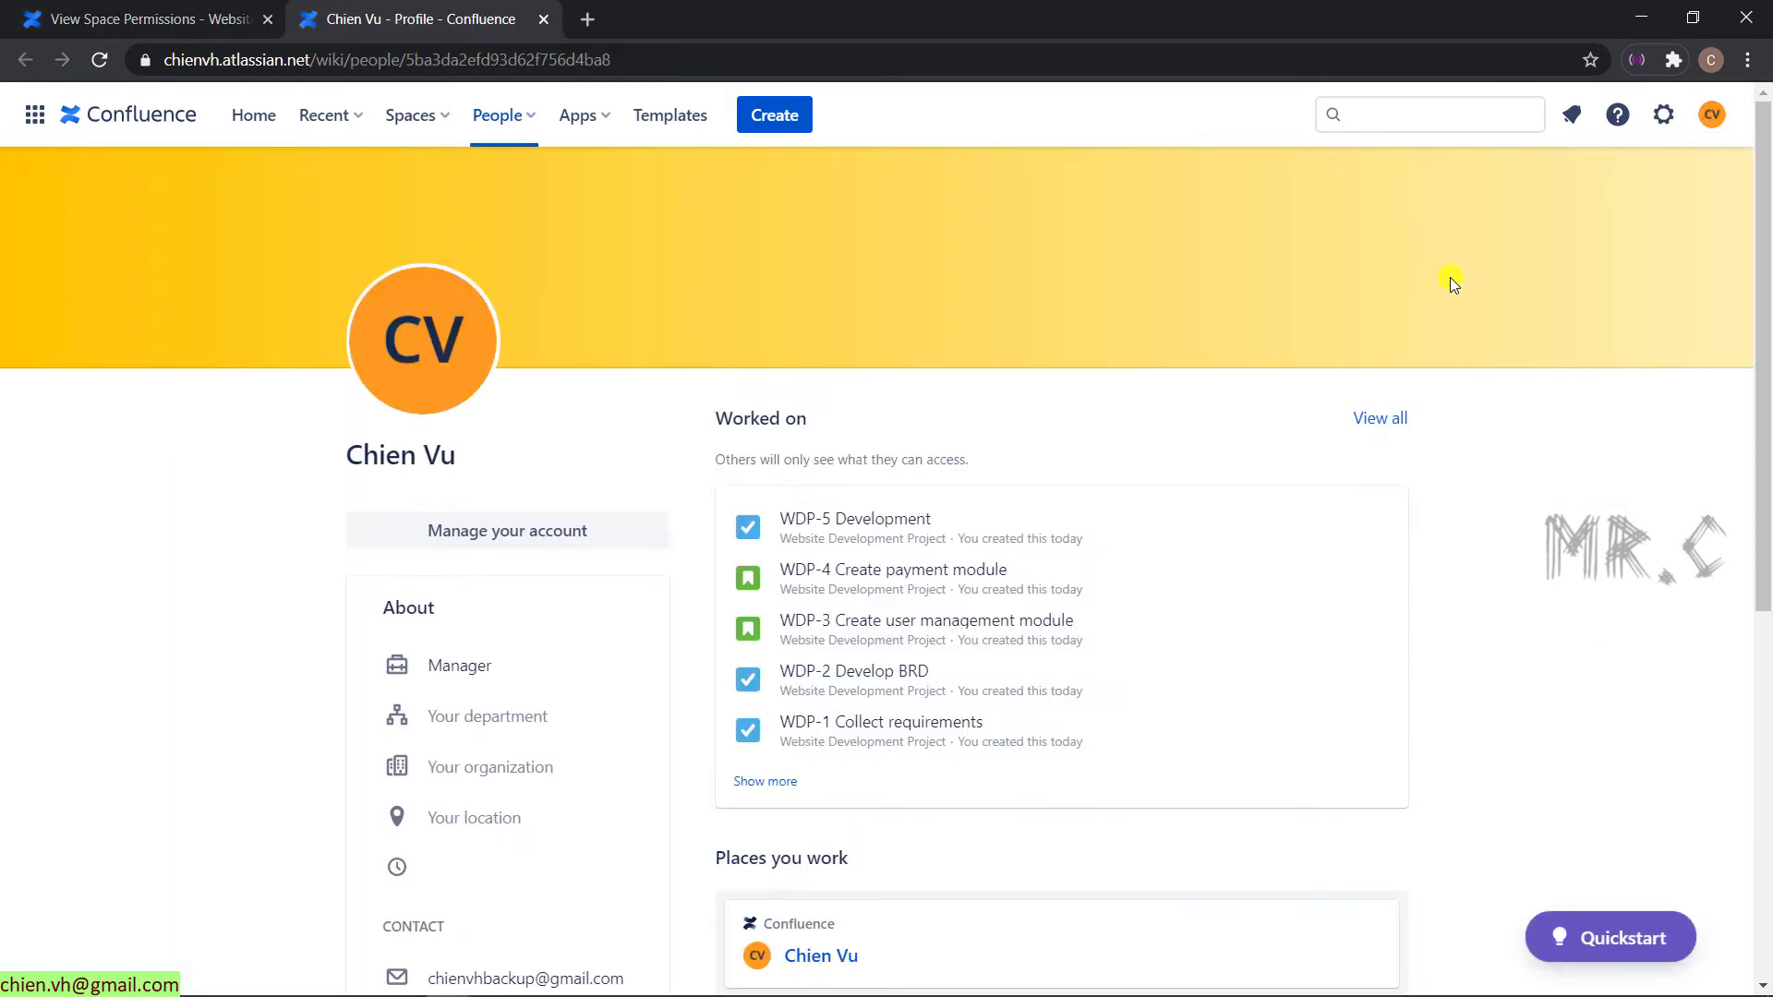
pyautogui.scroll(-2, 1327, 644)
pyautogui.scroll(2, 1327, 645)
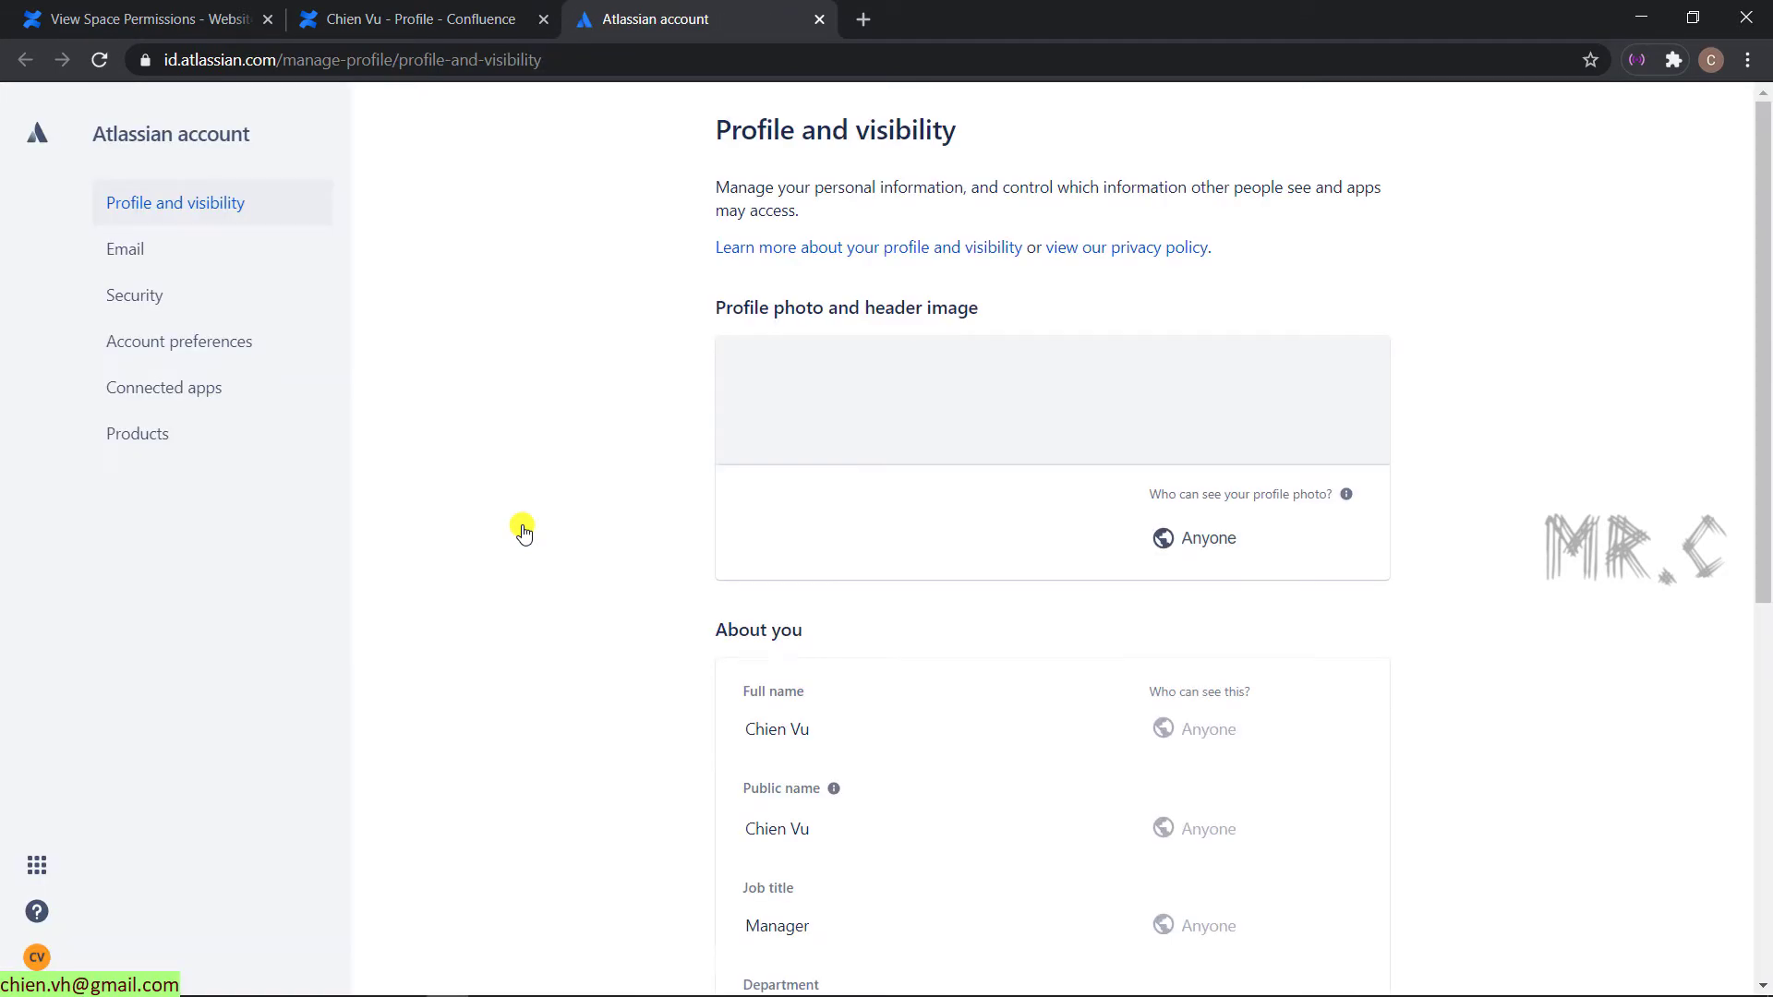
# - Change both the full name and public name to the teammate's short username
pyautogui.click(801, 726)
pyautogui.click(840, 728)
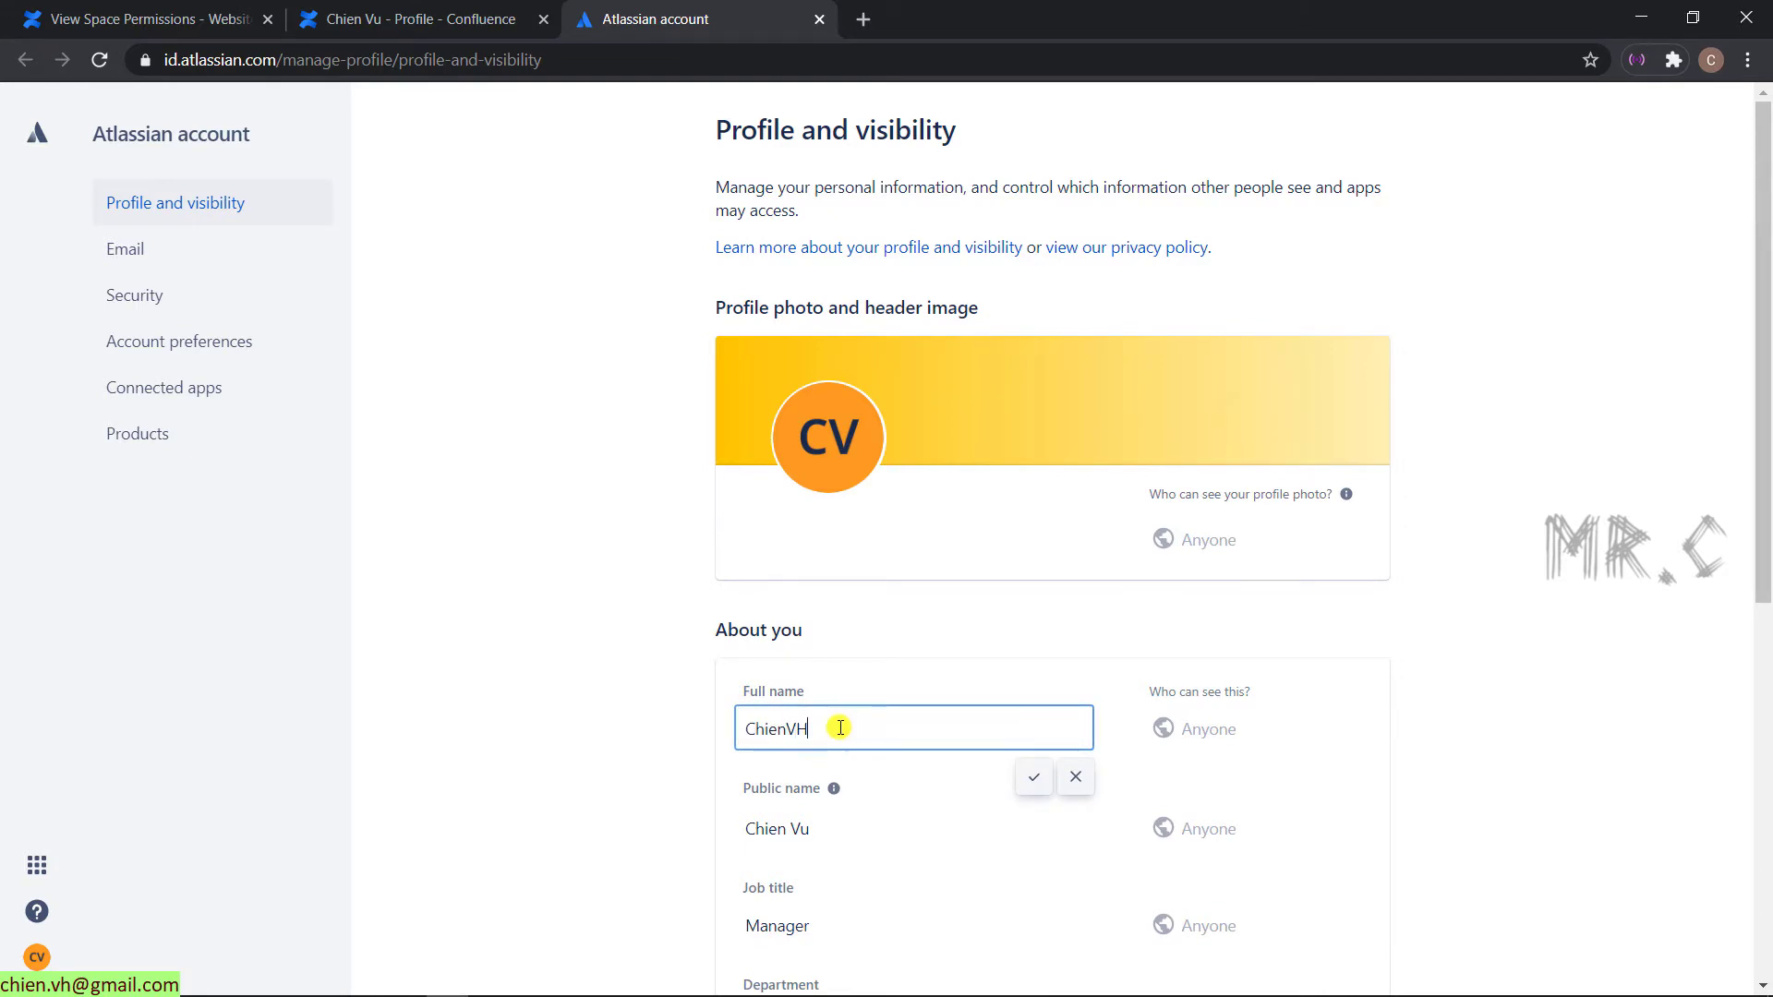
pyautogui.click(1036, 776)
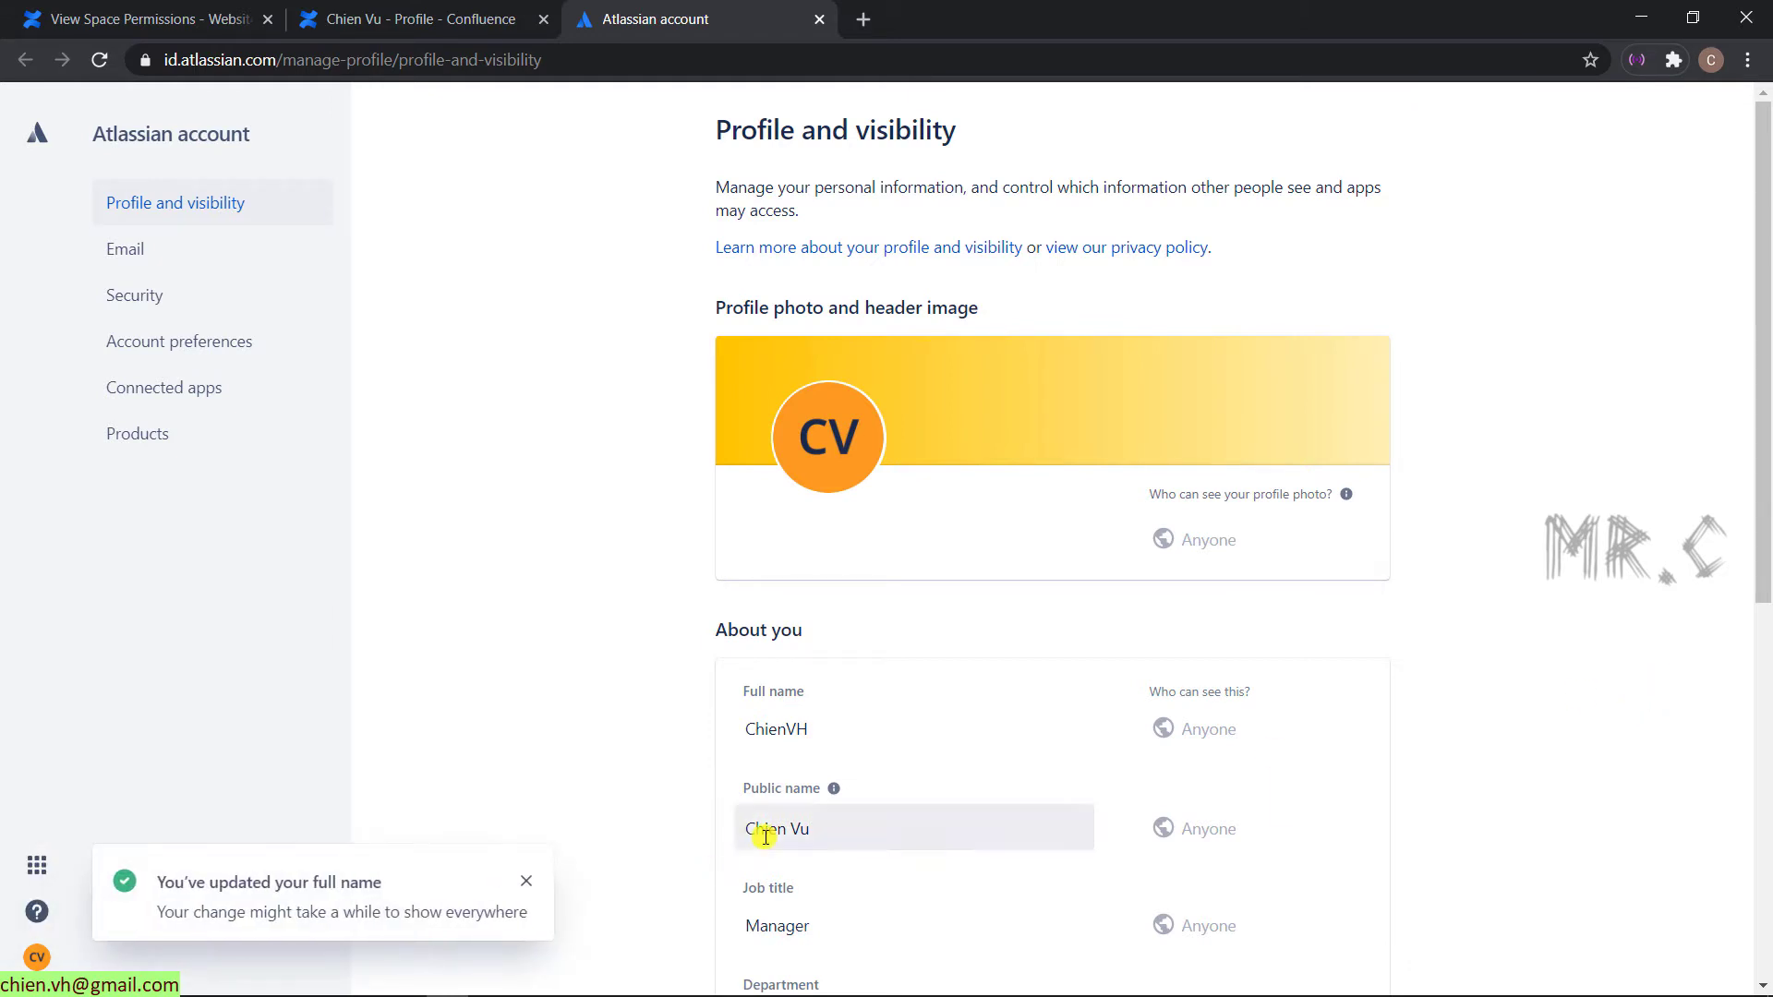
pyautogui.click(809, 834)
pyautogui.write('ChienVH')
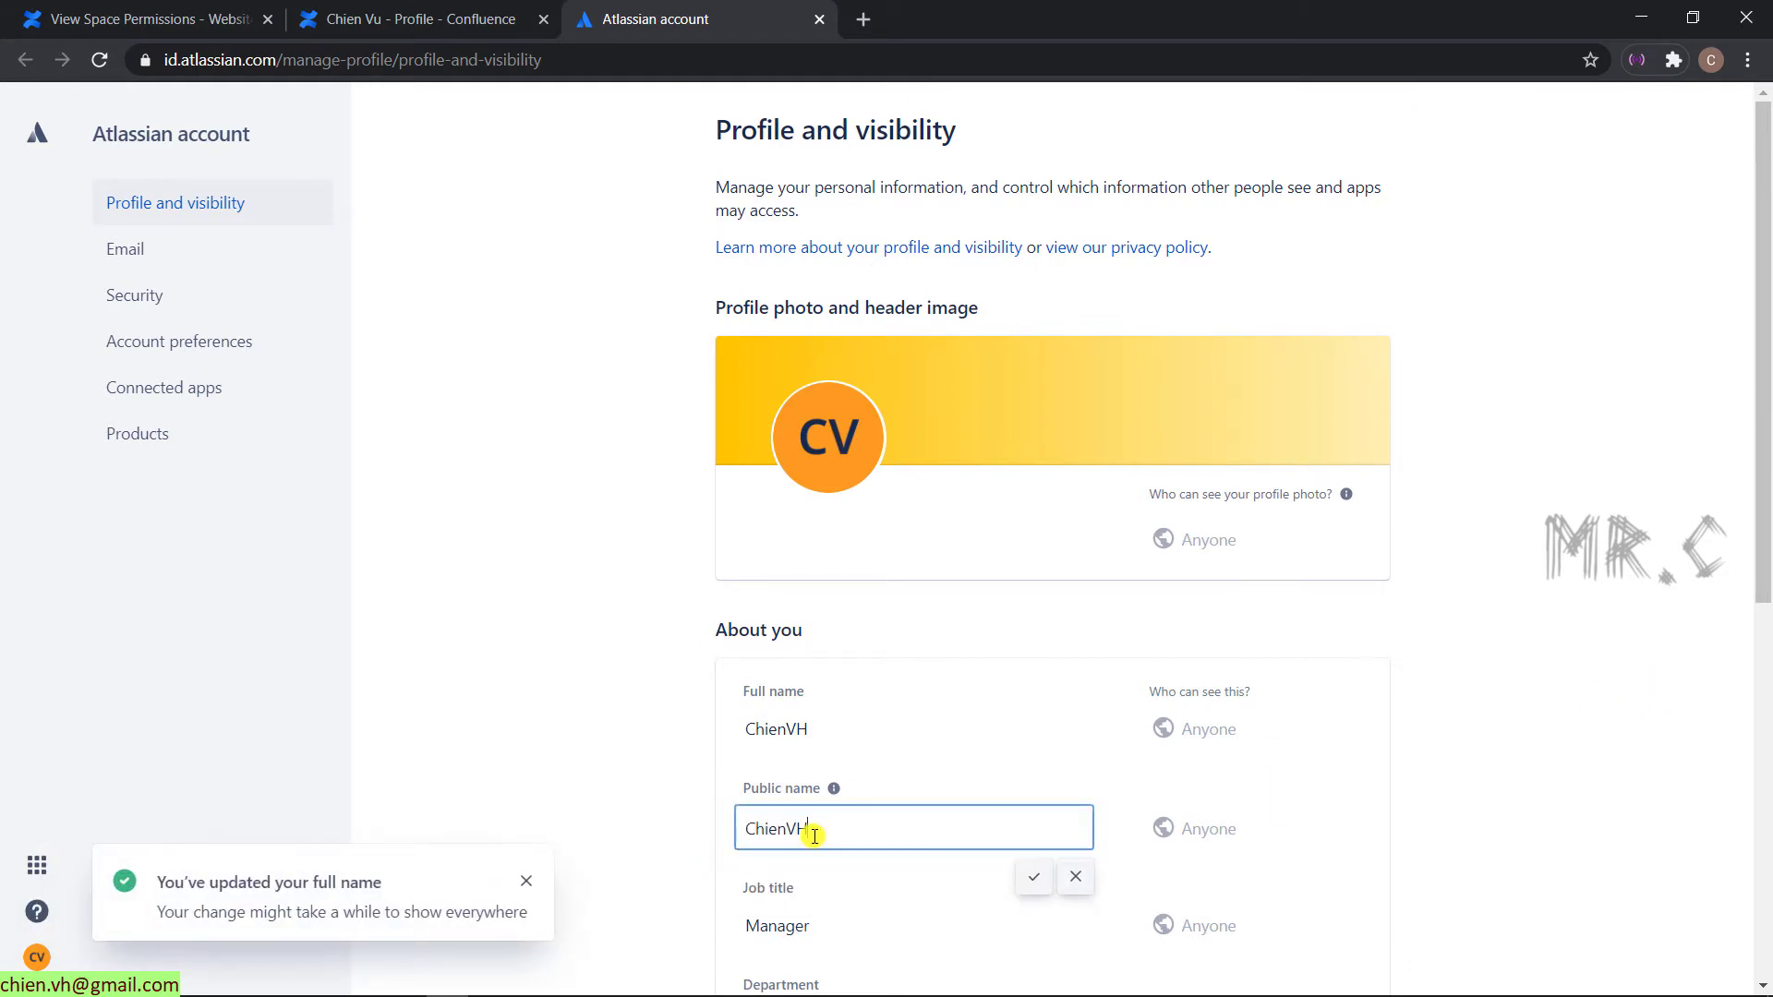
pyautogui.click(1033, 879)
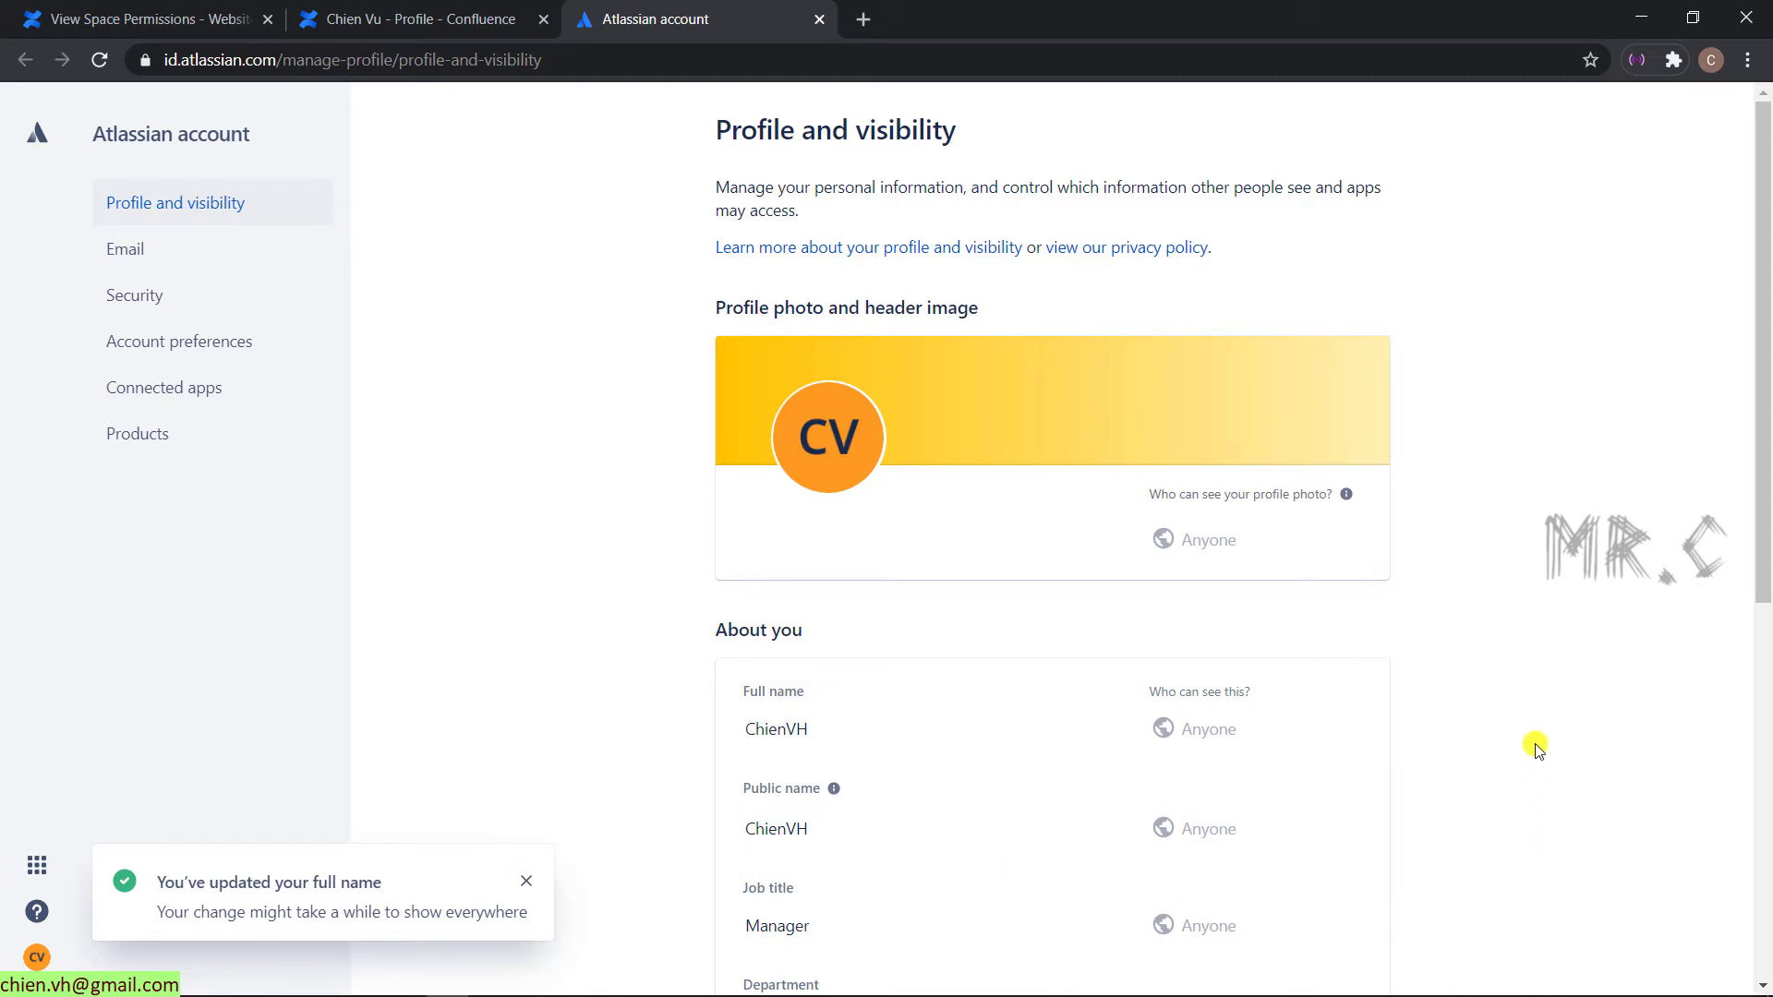
pyautogui.scroll(-2, 1538, 746)
pyautogui.scroll(2, 1538, 746)
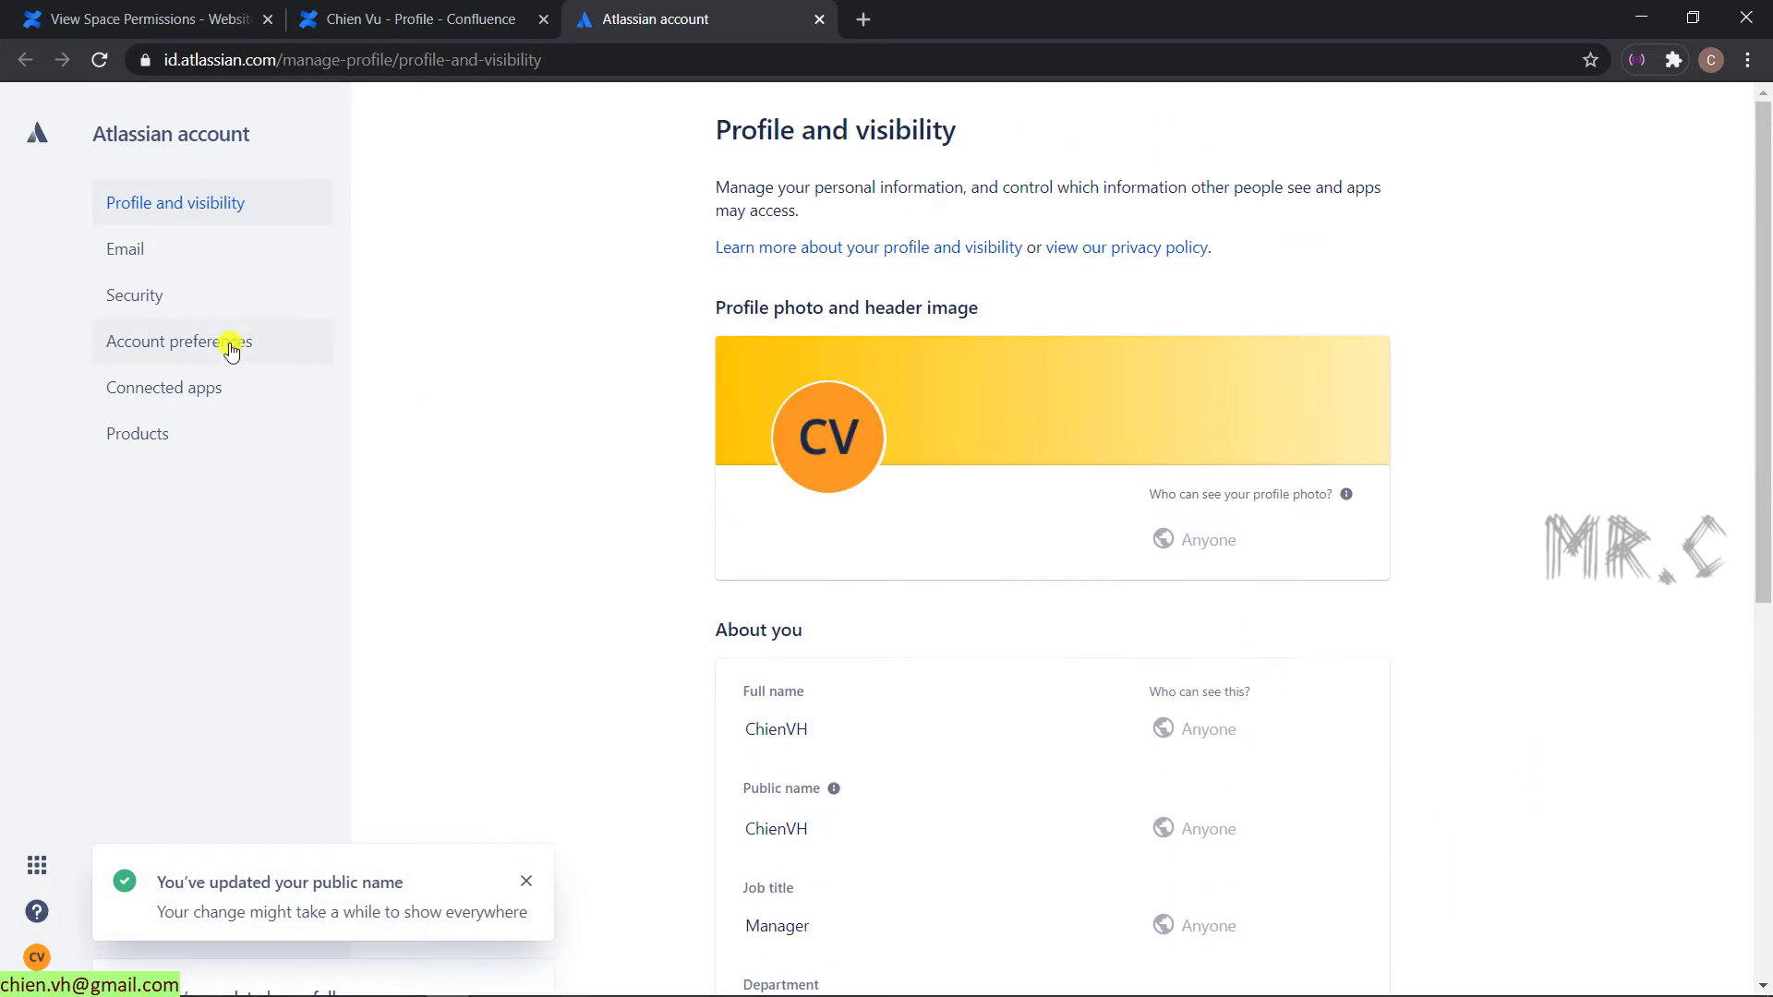
pyautogui.click(221, 21)
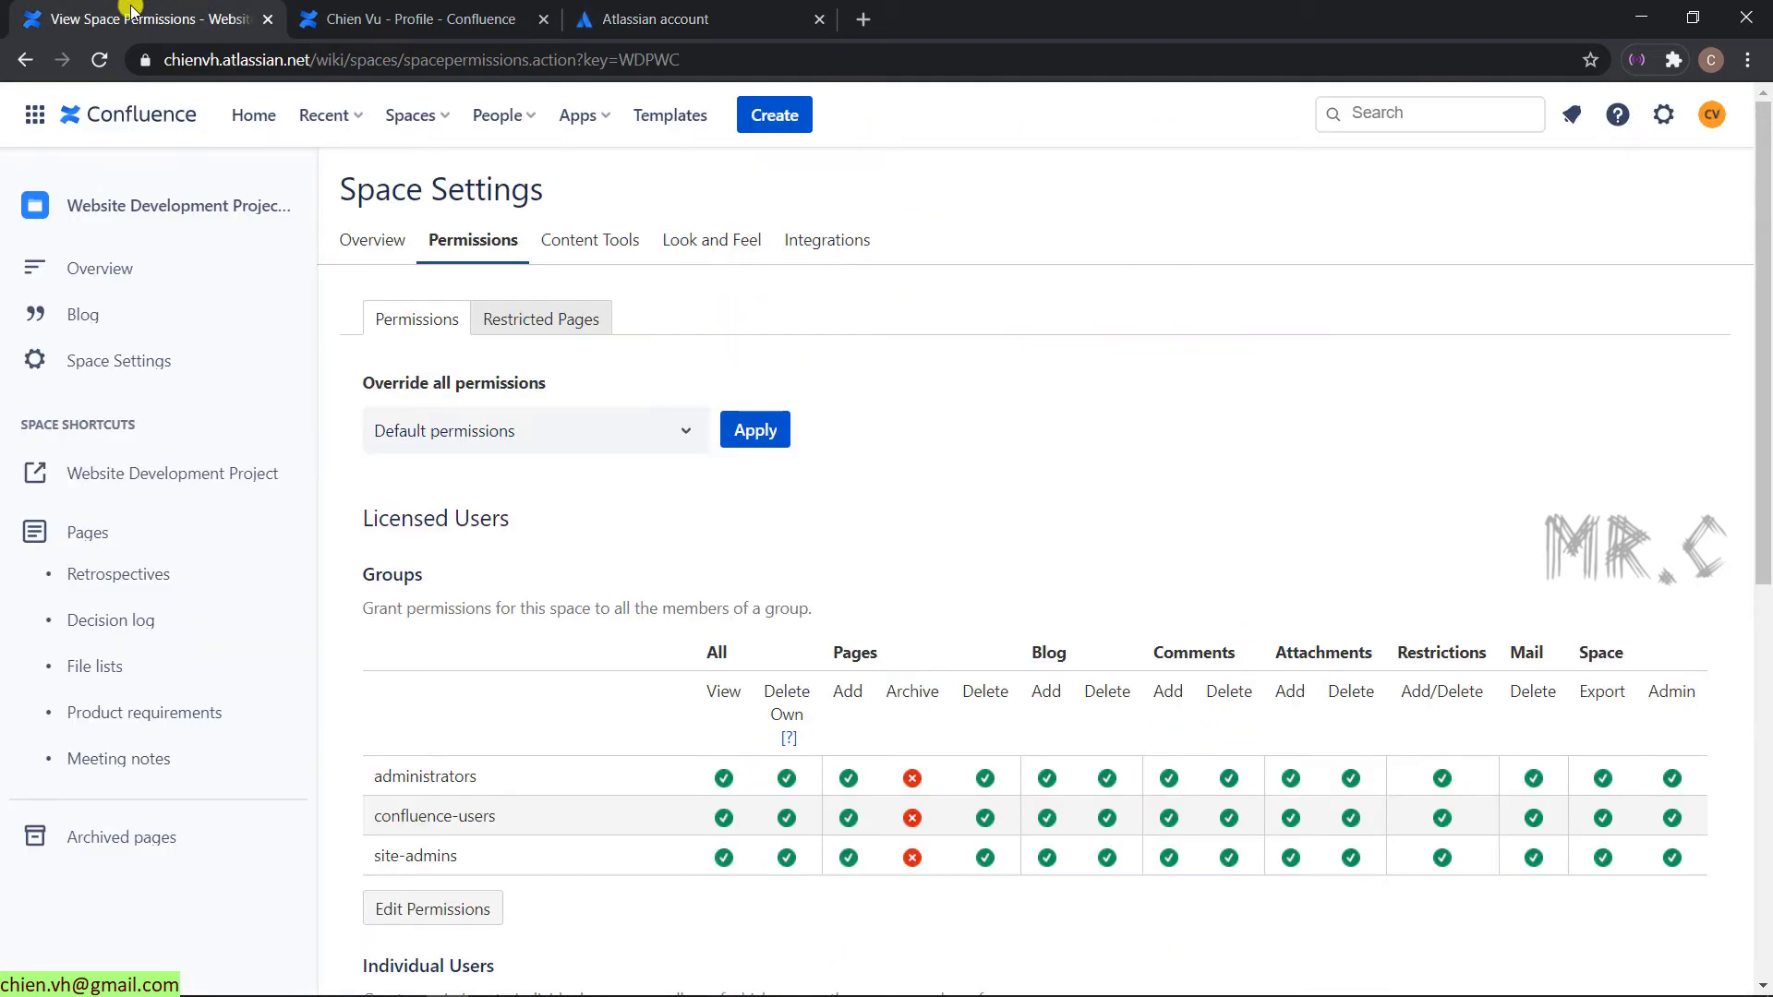
# - Reload the permissions summary, check the individual users, and close the profile and account tabs
pyautogui.click(99, 61)
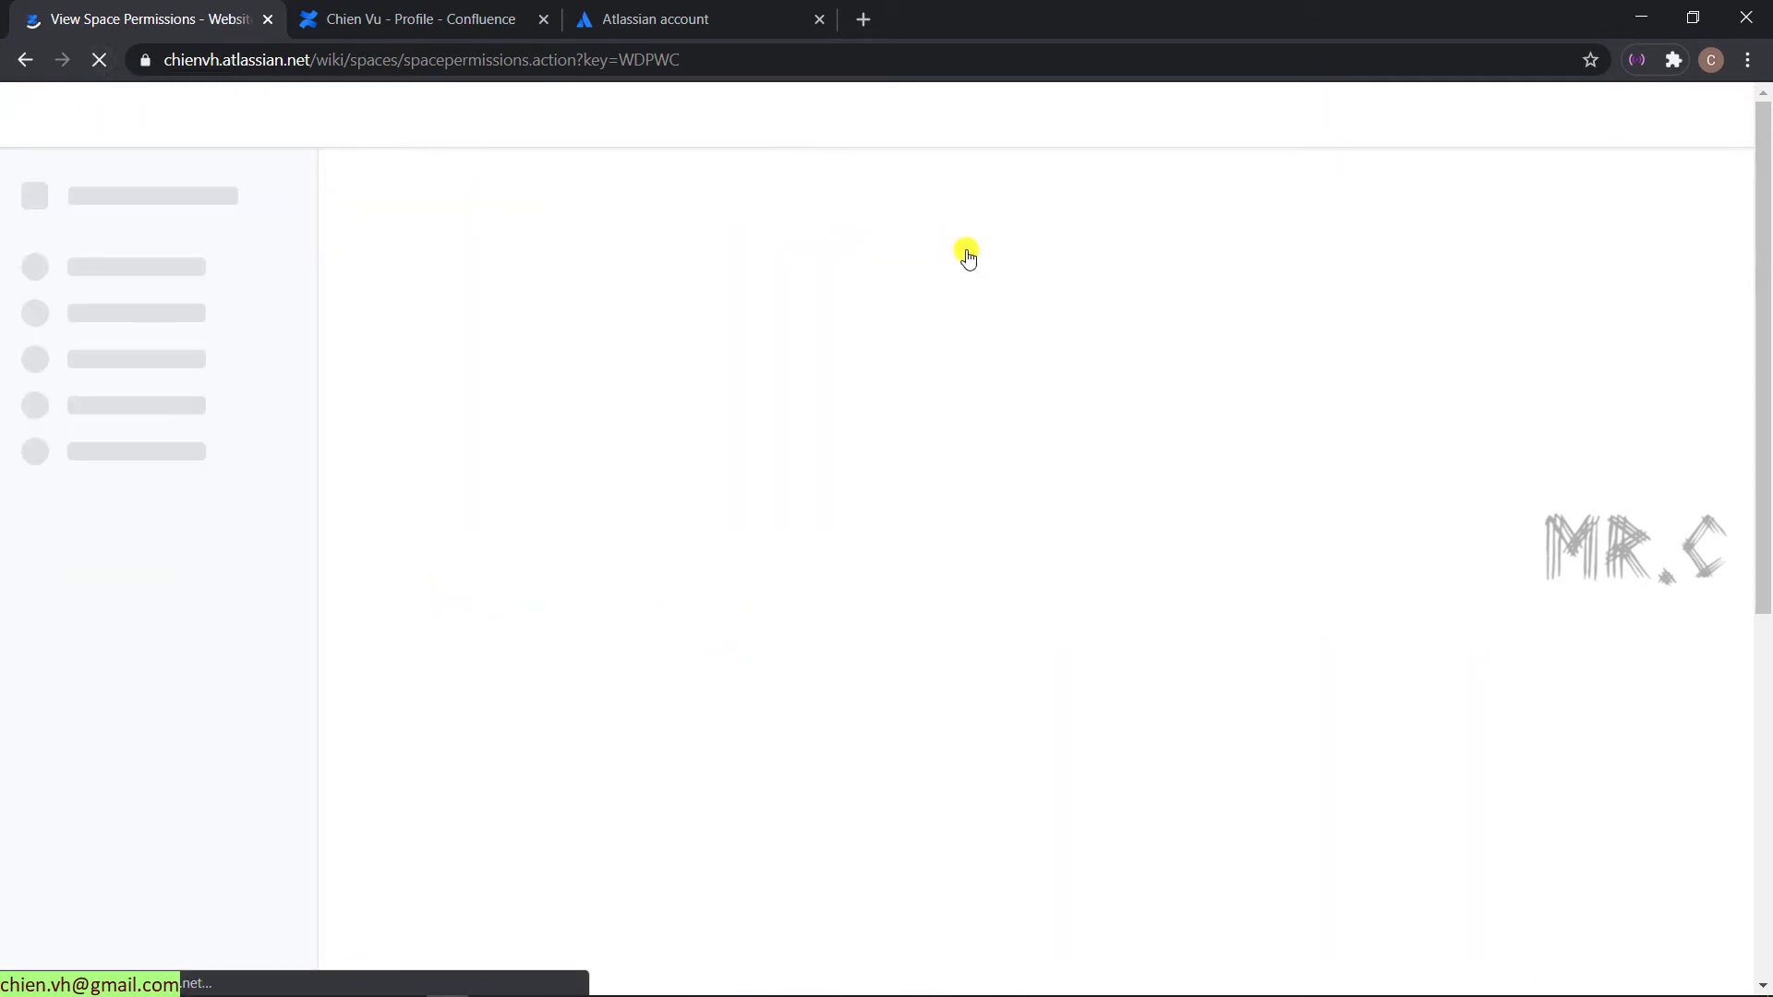
pyautogui.scroll(-2, 960, 271)
pyautogui.scroll(-1, 960, 271)
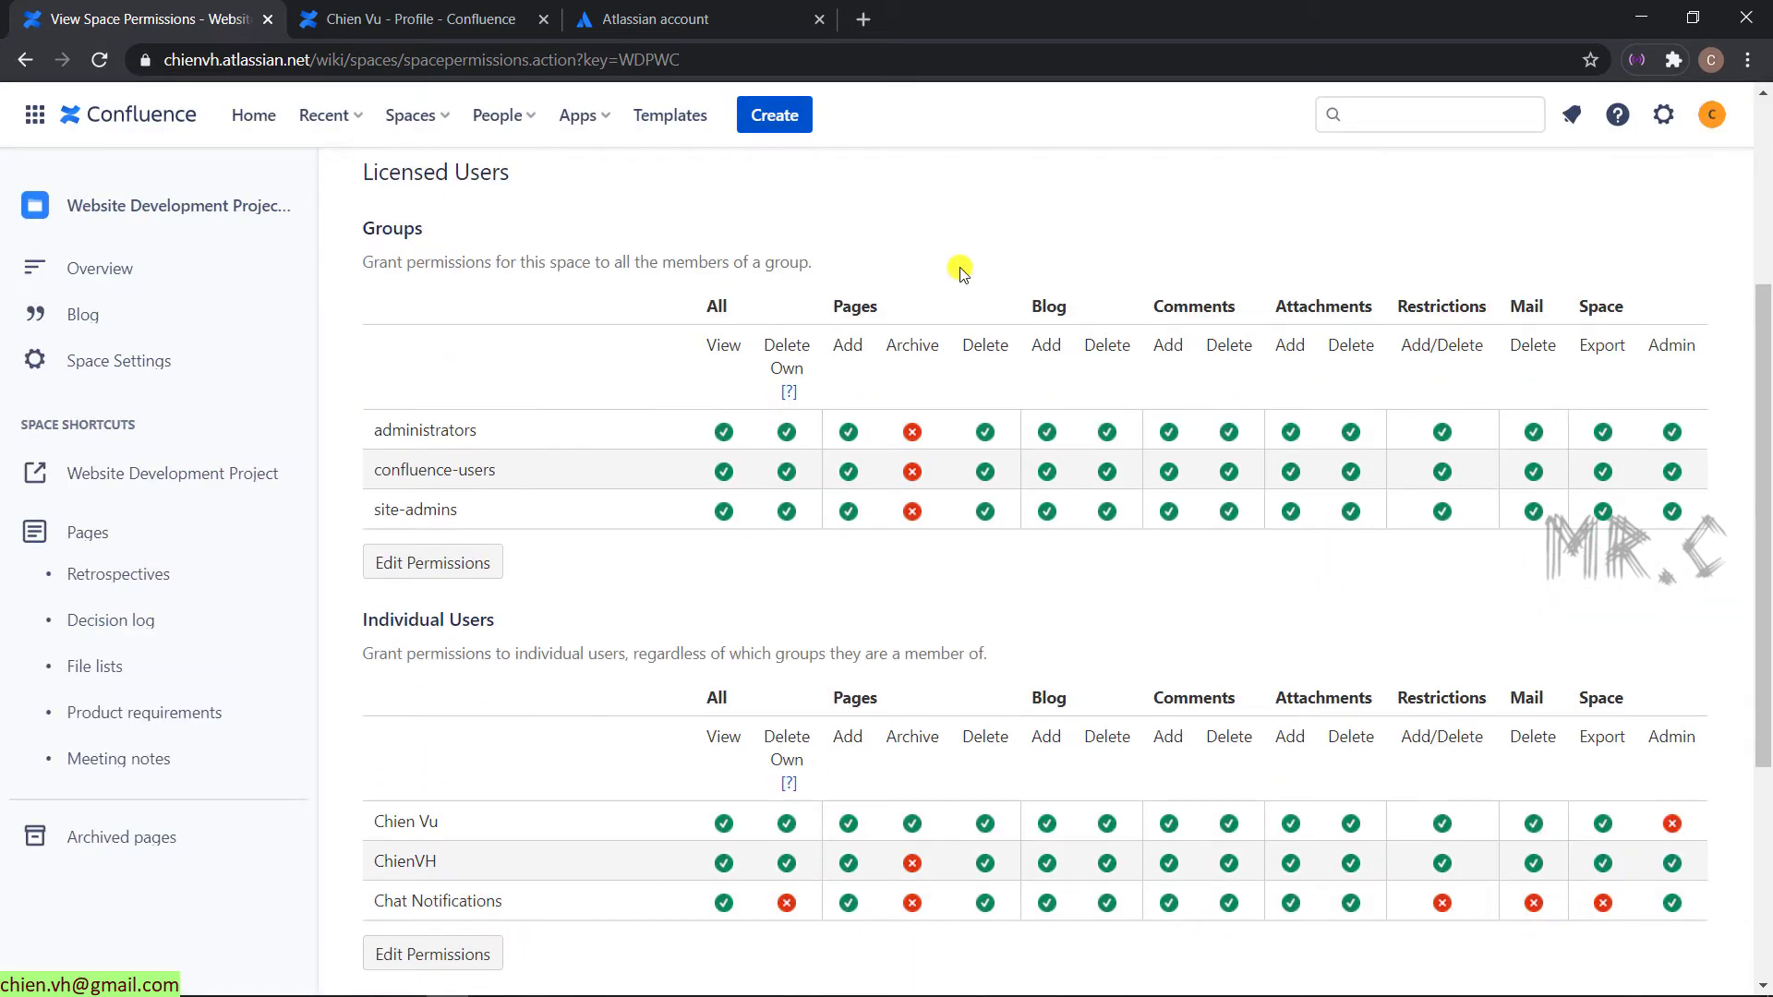
pyautogui.scroll(-1, 958, 267)
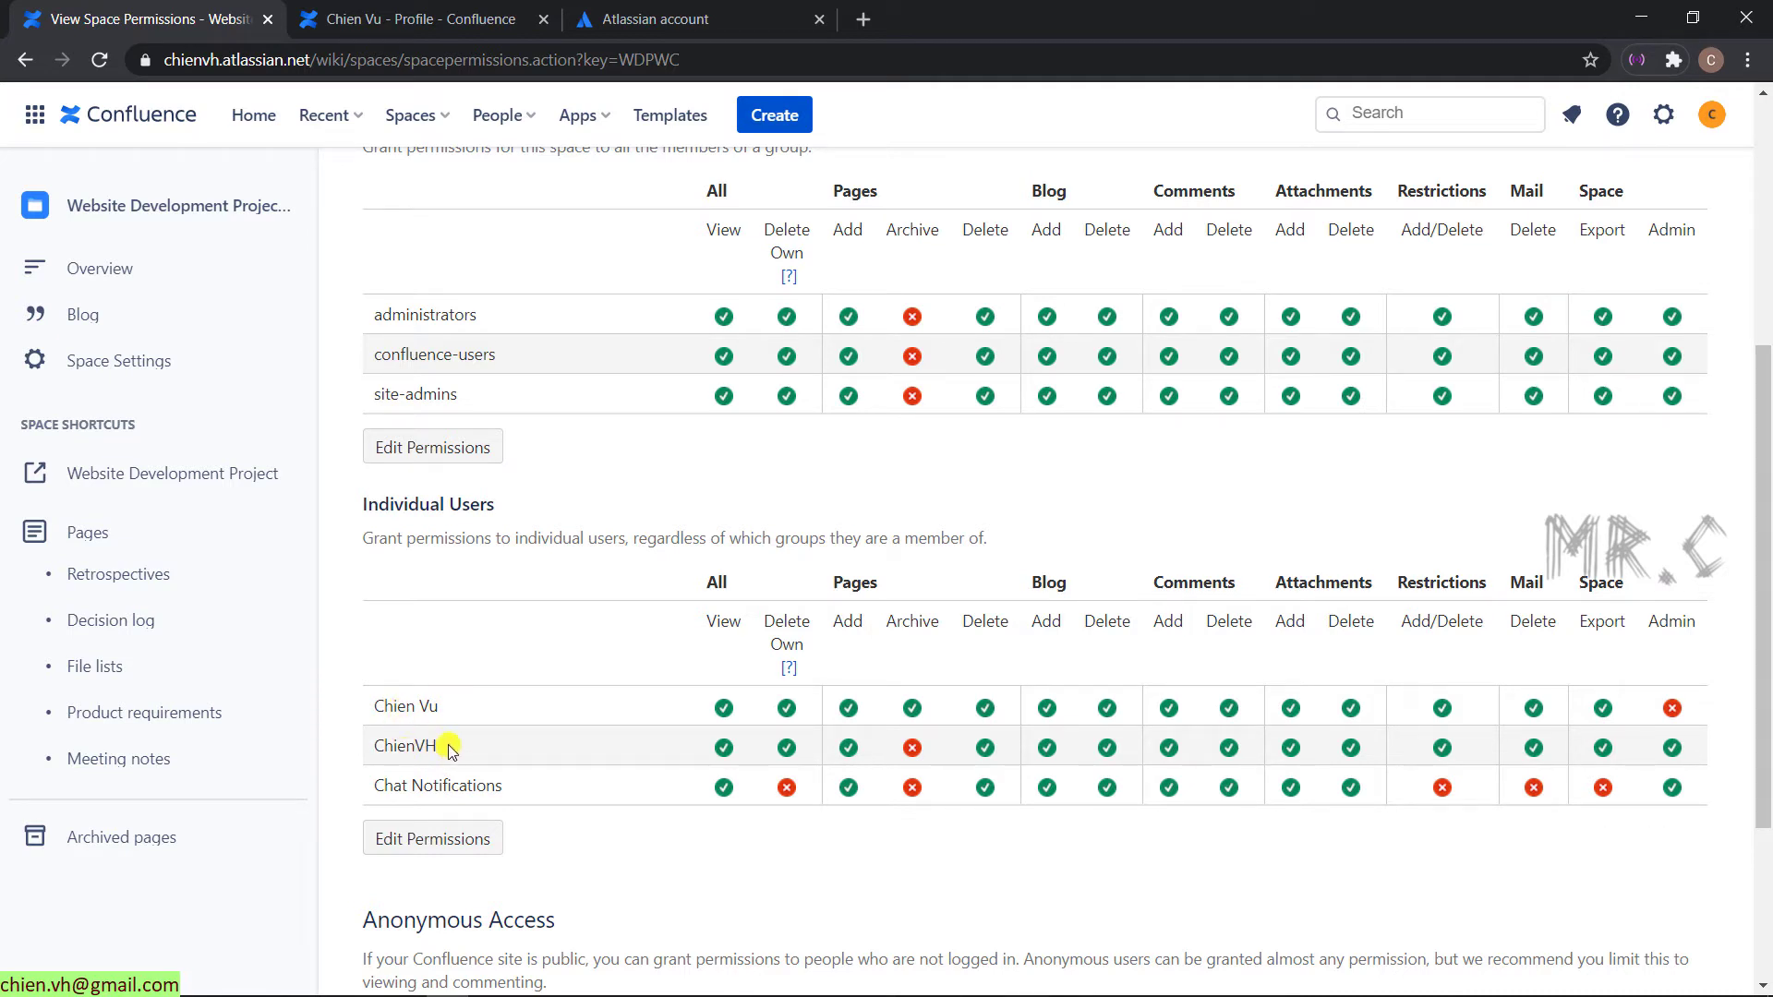
pyautogui.moveTo(452, 750); pyautogui.dragTo(369, 748)
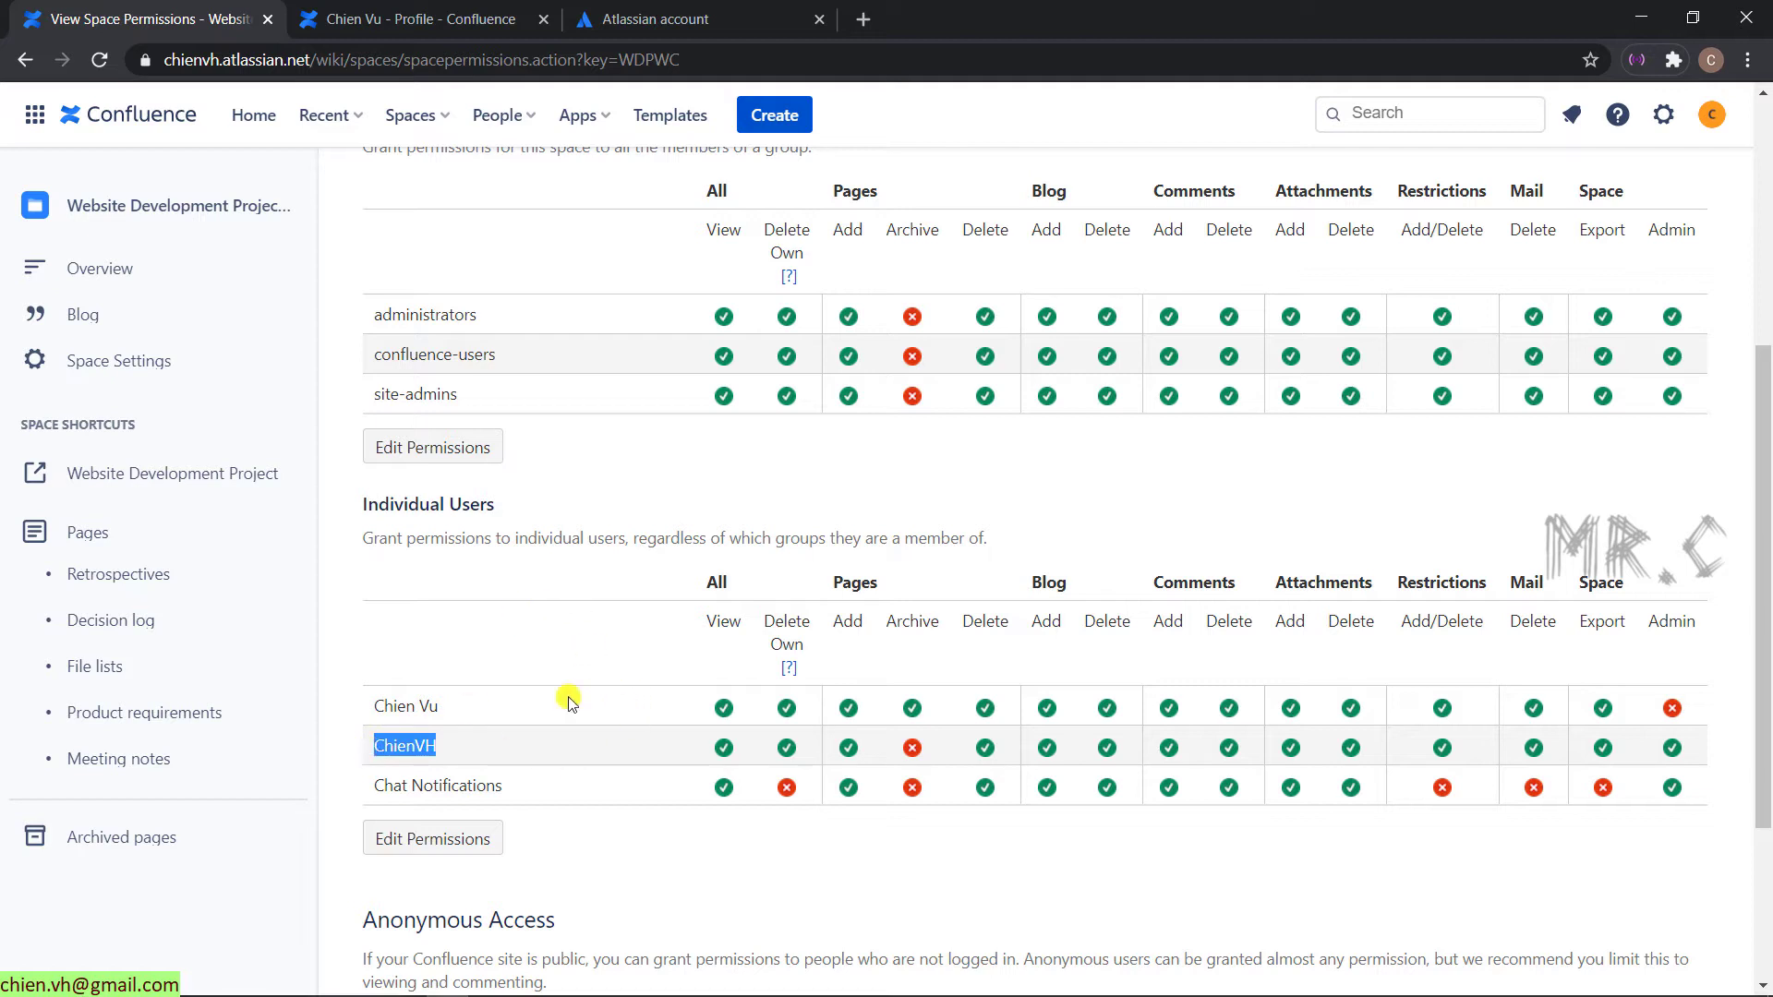
pyautogui.middleClick(651, 13)
pyautogui.middleClick(457, 17)
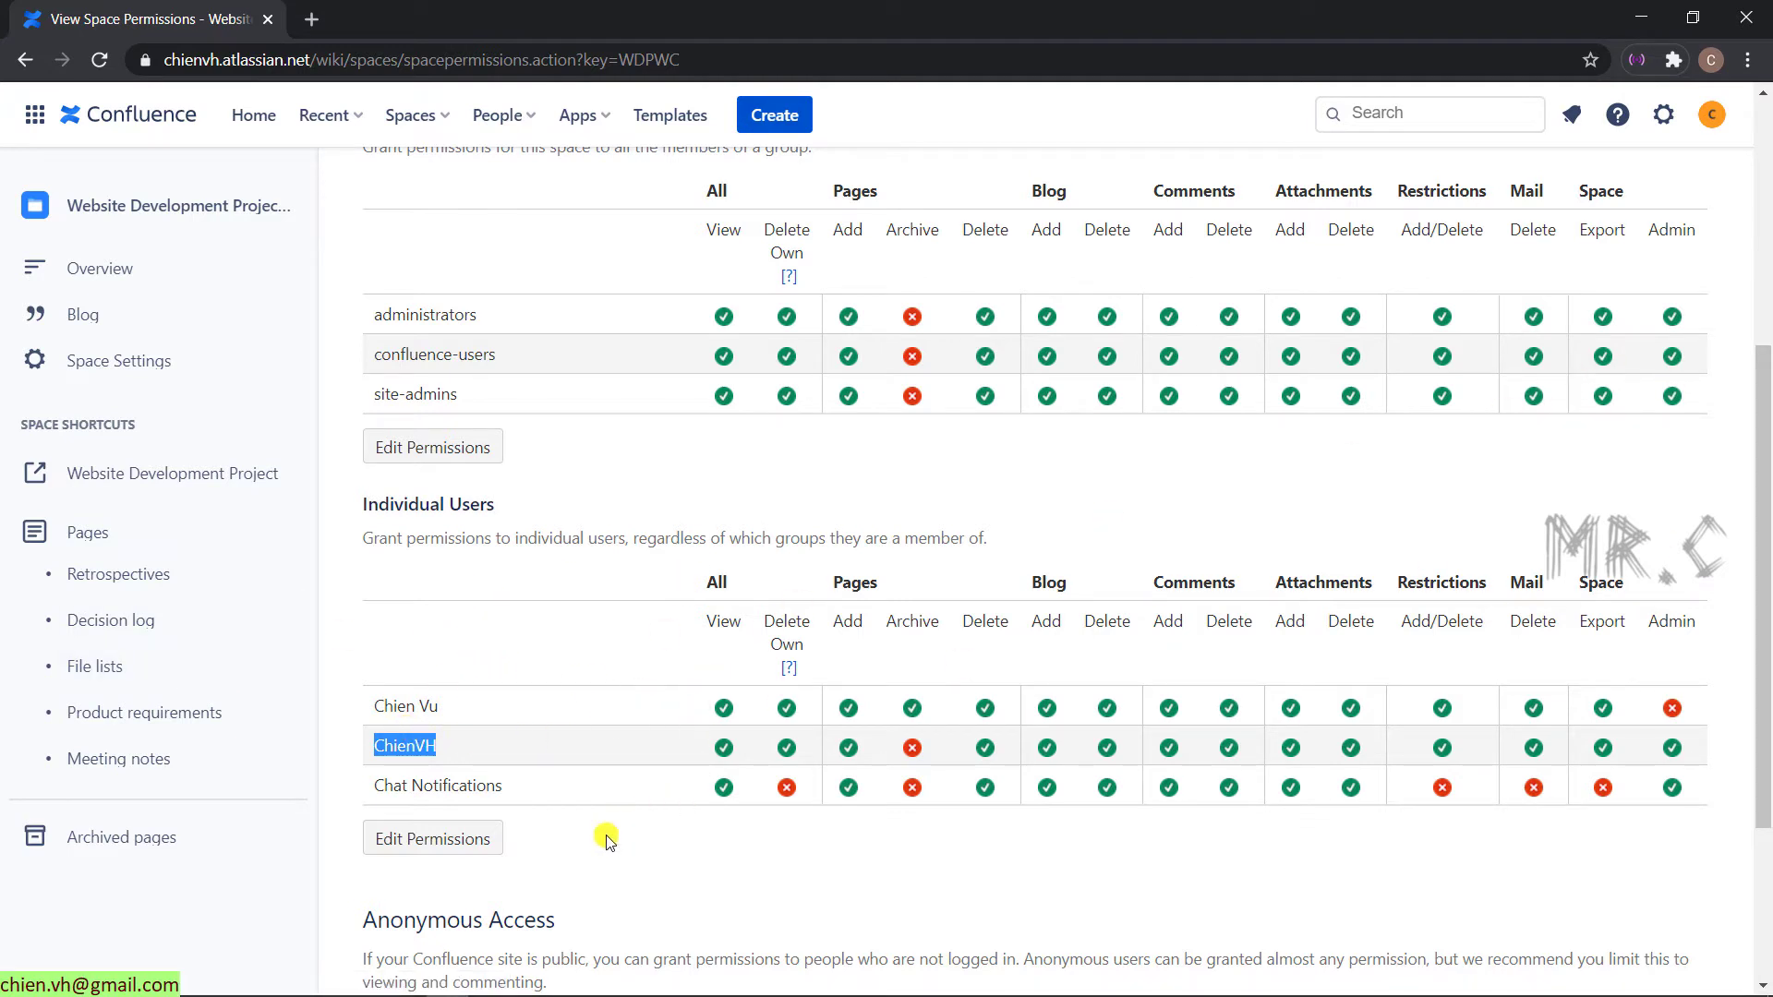
pyautogui.click(531, 675)
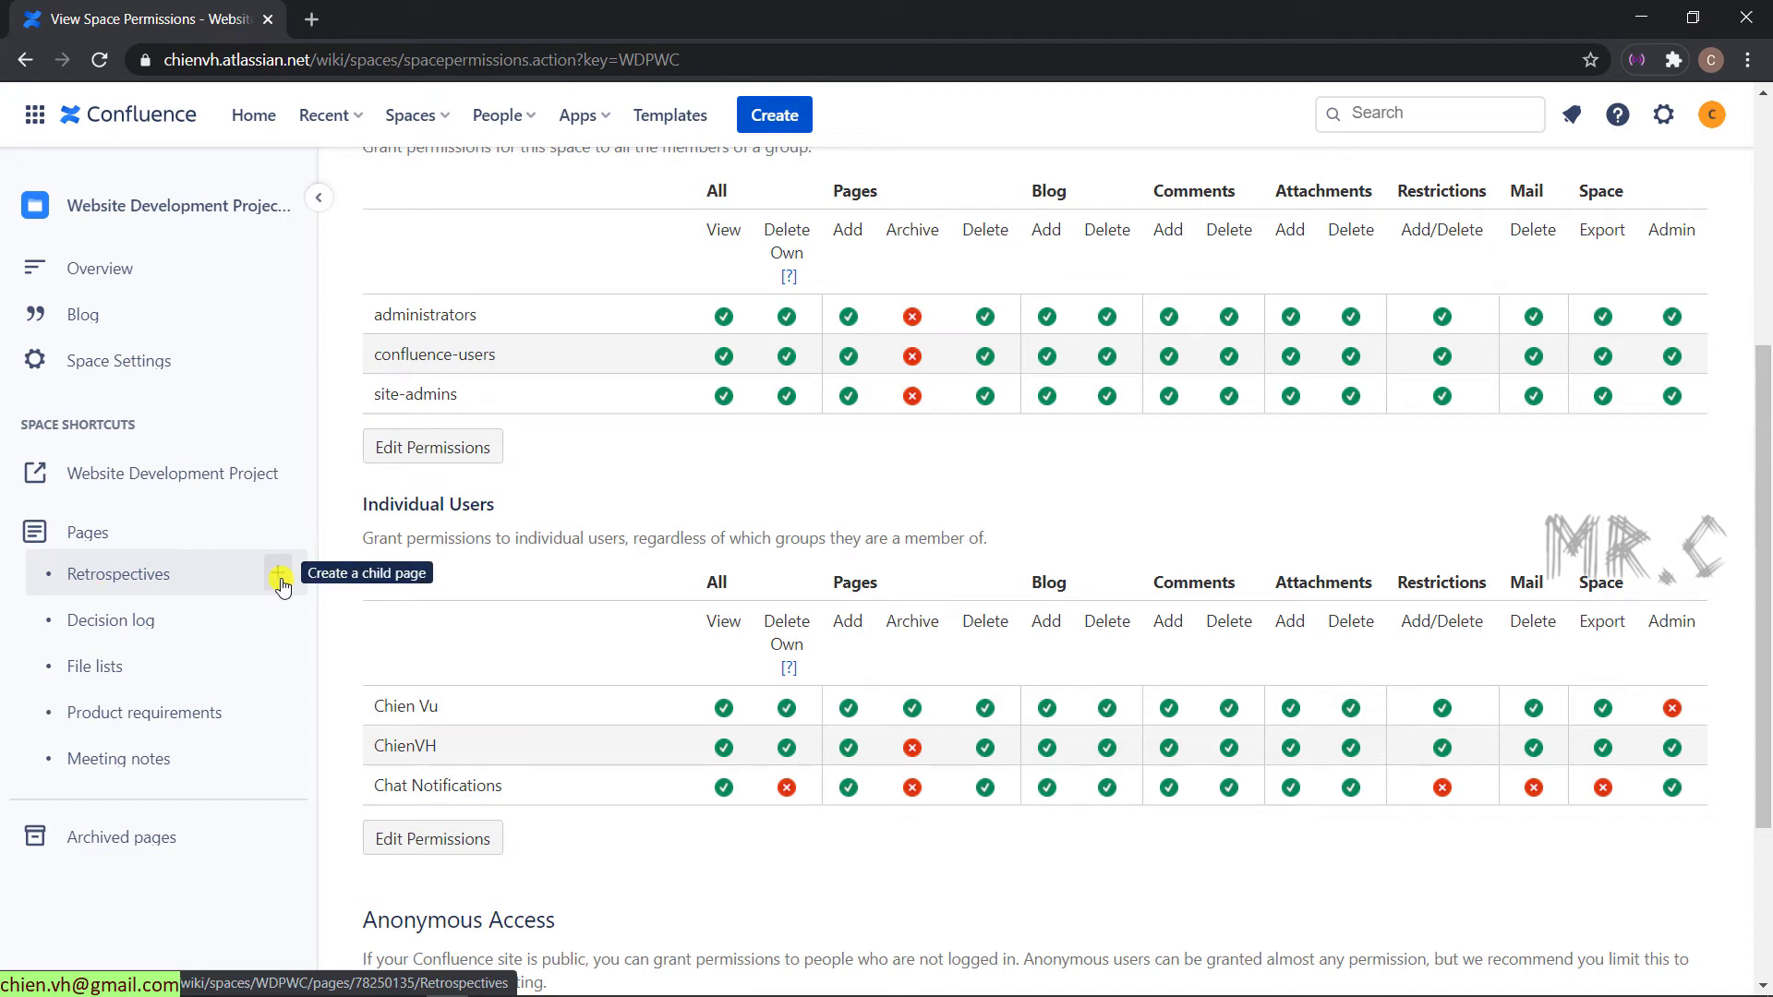
# - Create a child page under Retrospectives and apply the Retrospective template found by searching 'retro'
pyautogui.click(279, 577)
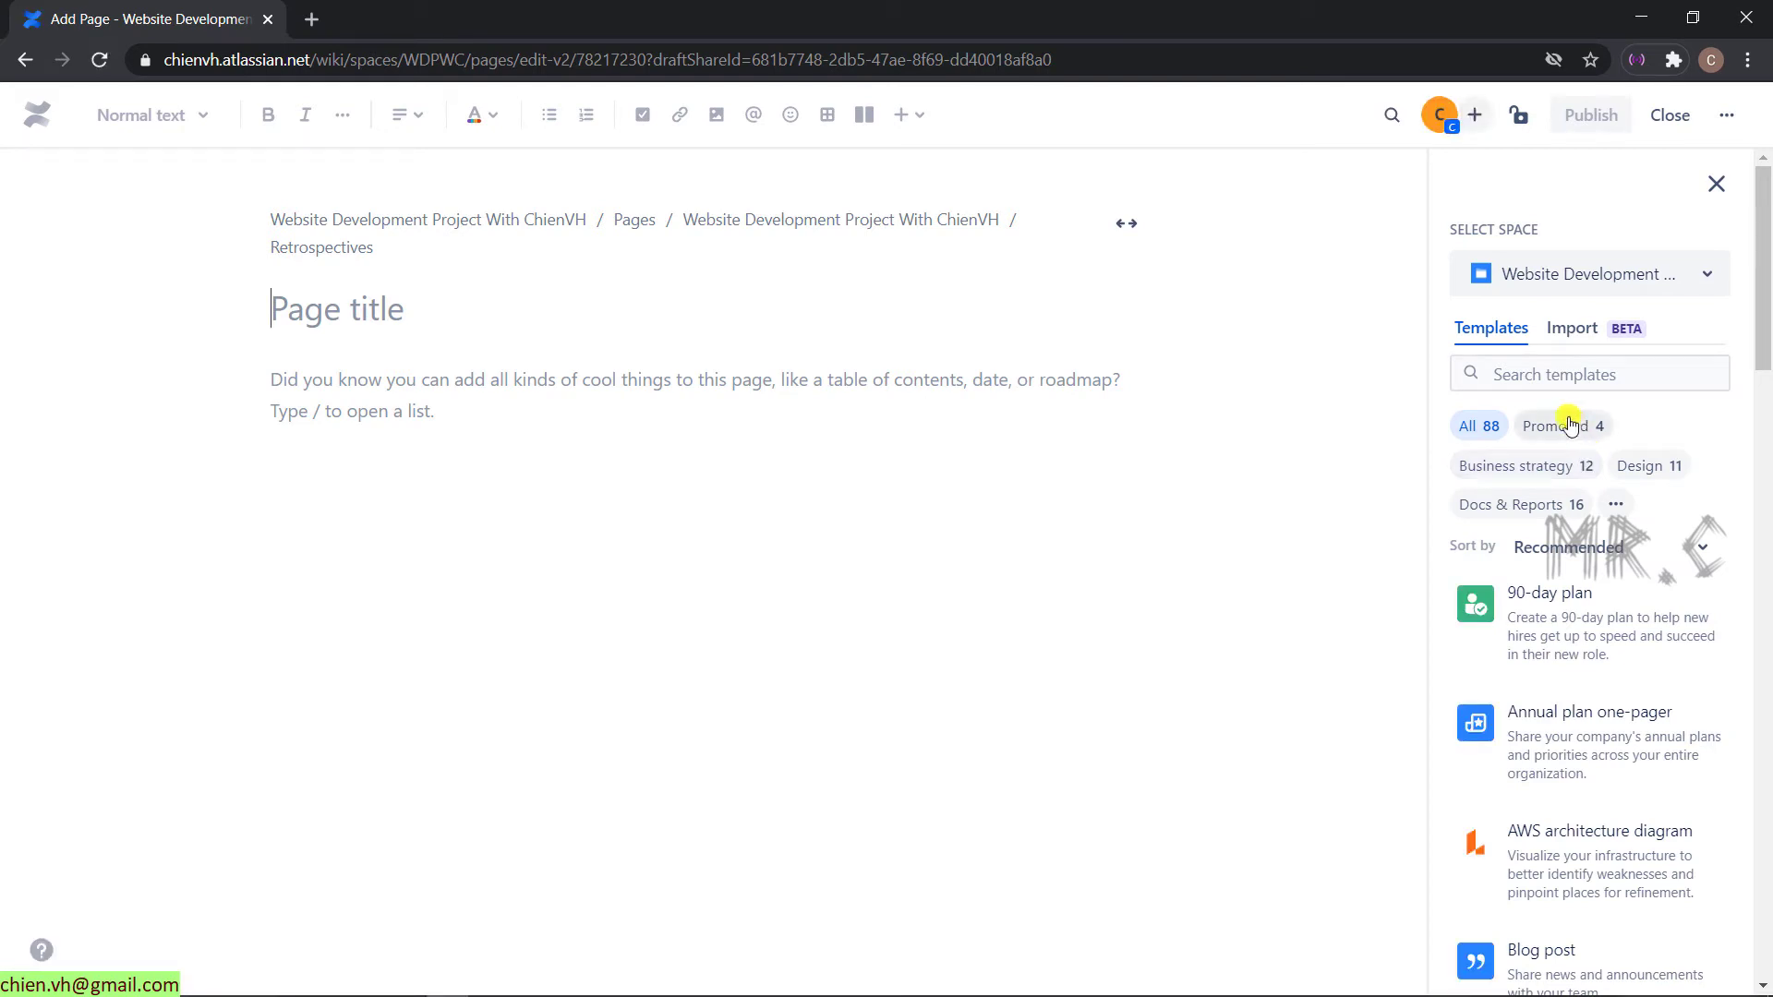
pyautogui.moveTo(1634, 635)
pyautogui.click(1619, 374)
pyautogui.write('restr')
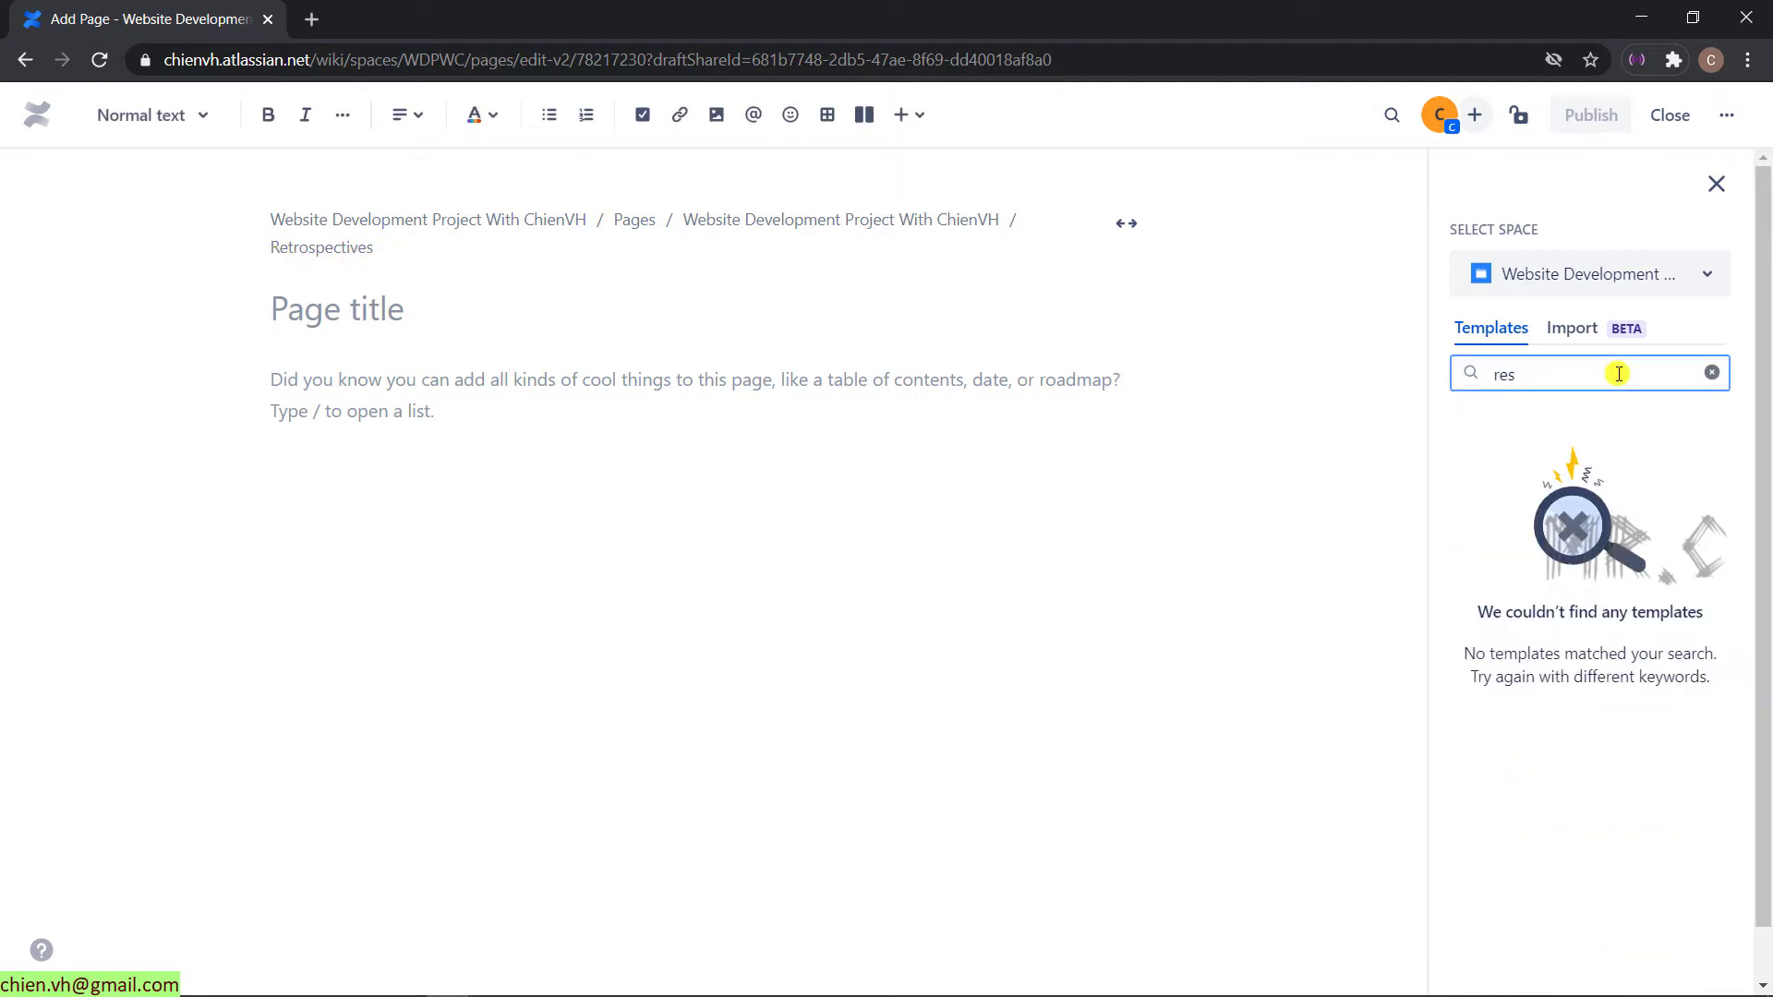
pyautogui.press('BackSpace')
pyautogui.write('tro')
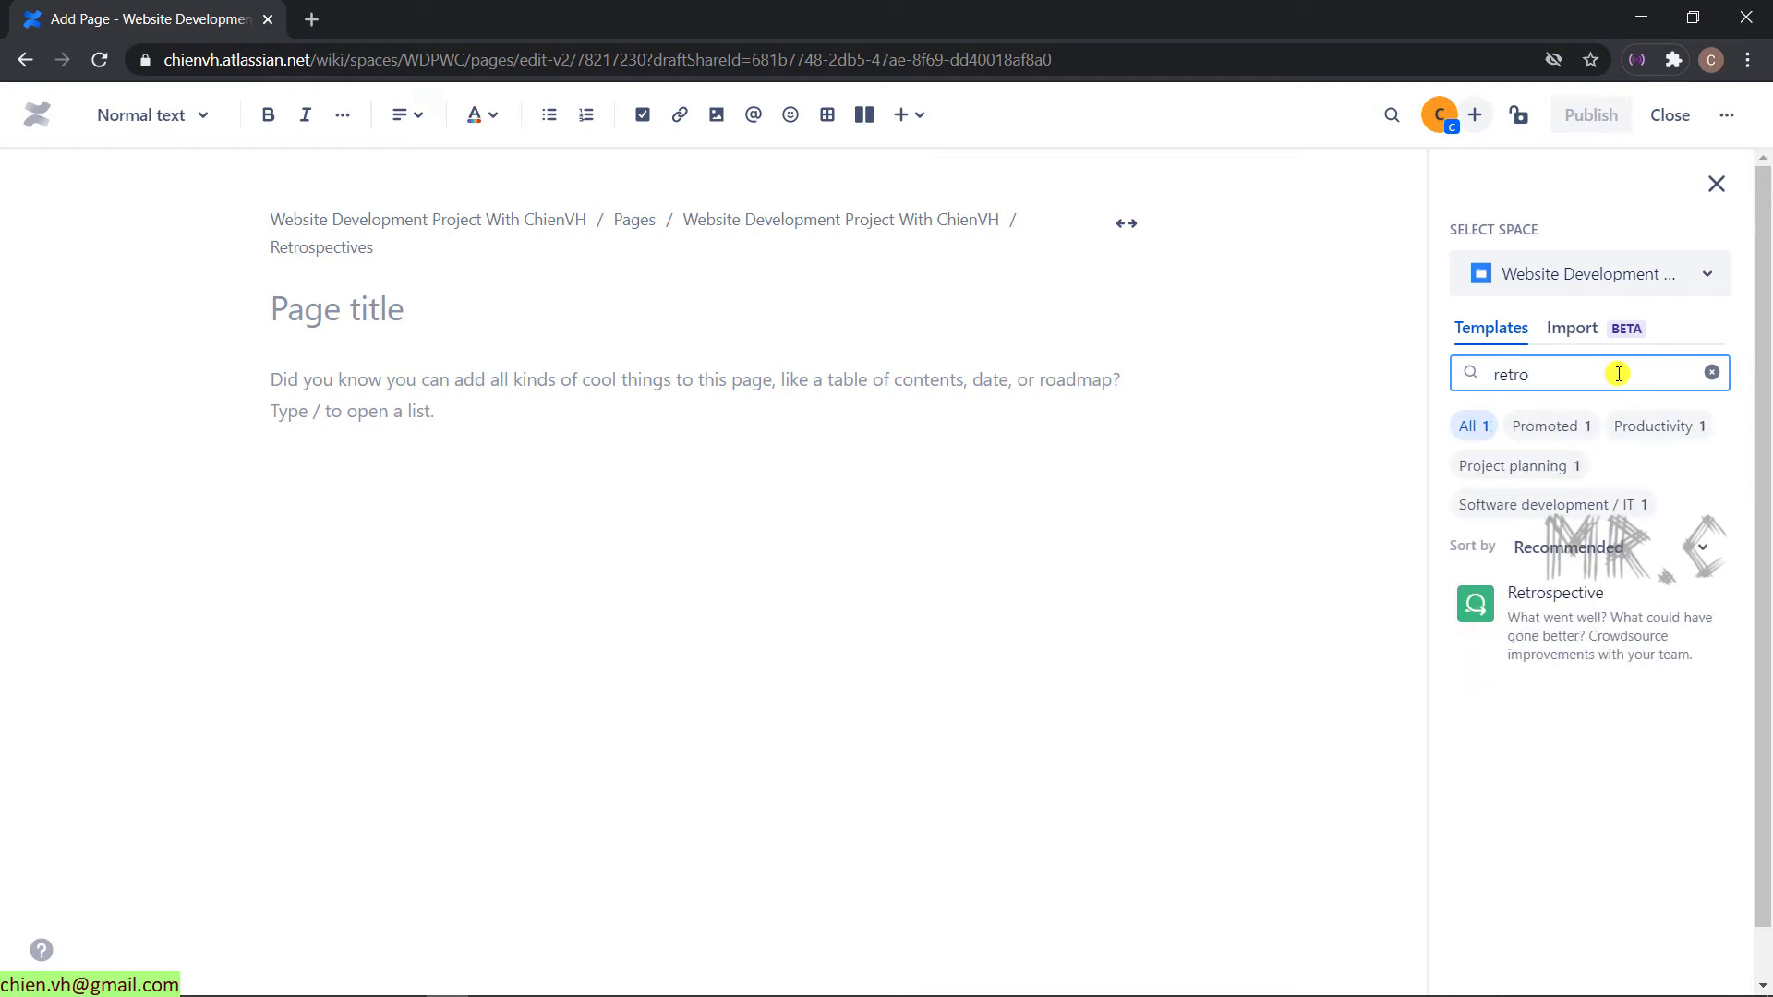
pyautogui.click(1561, 620)
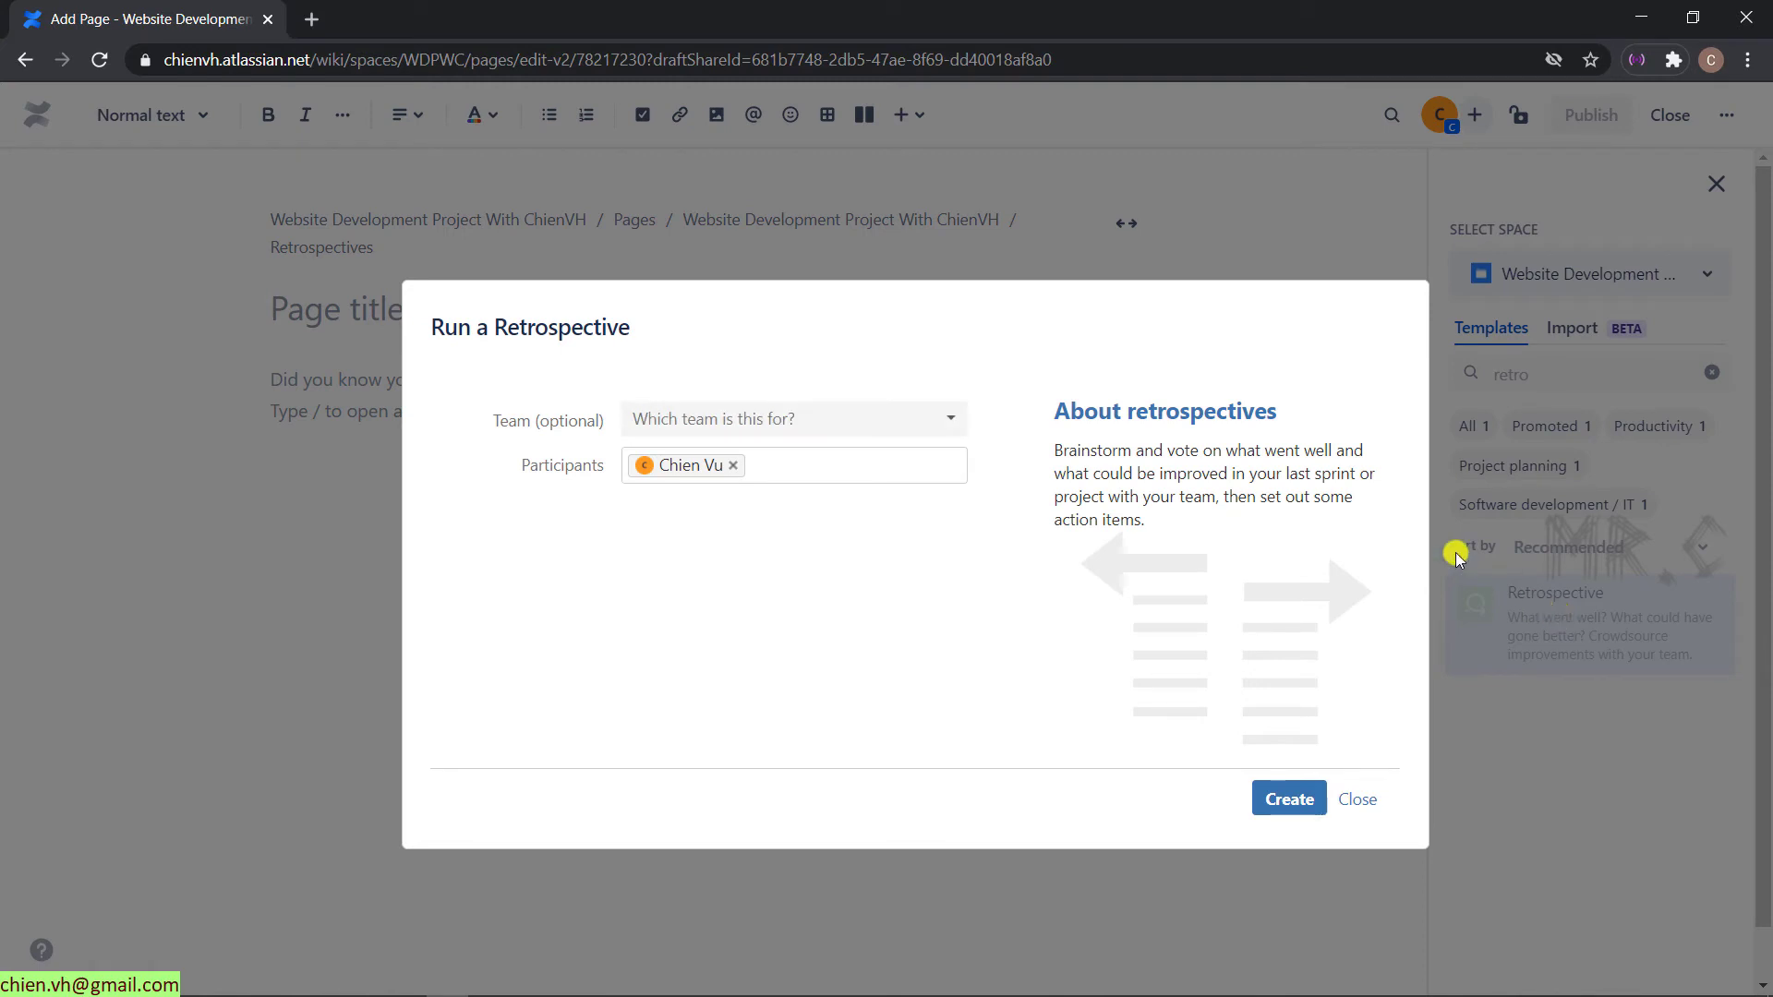
# - Create the retrospective with no team selected, then publish the 2021-03-23 Retrospective page
pyautogui.click(763, 422)
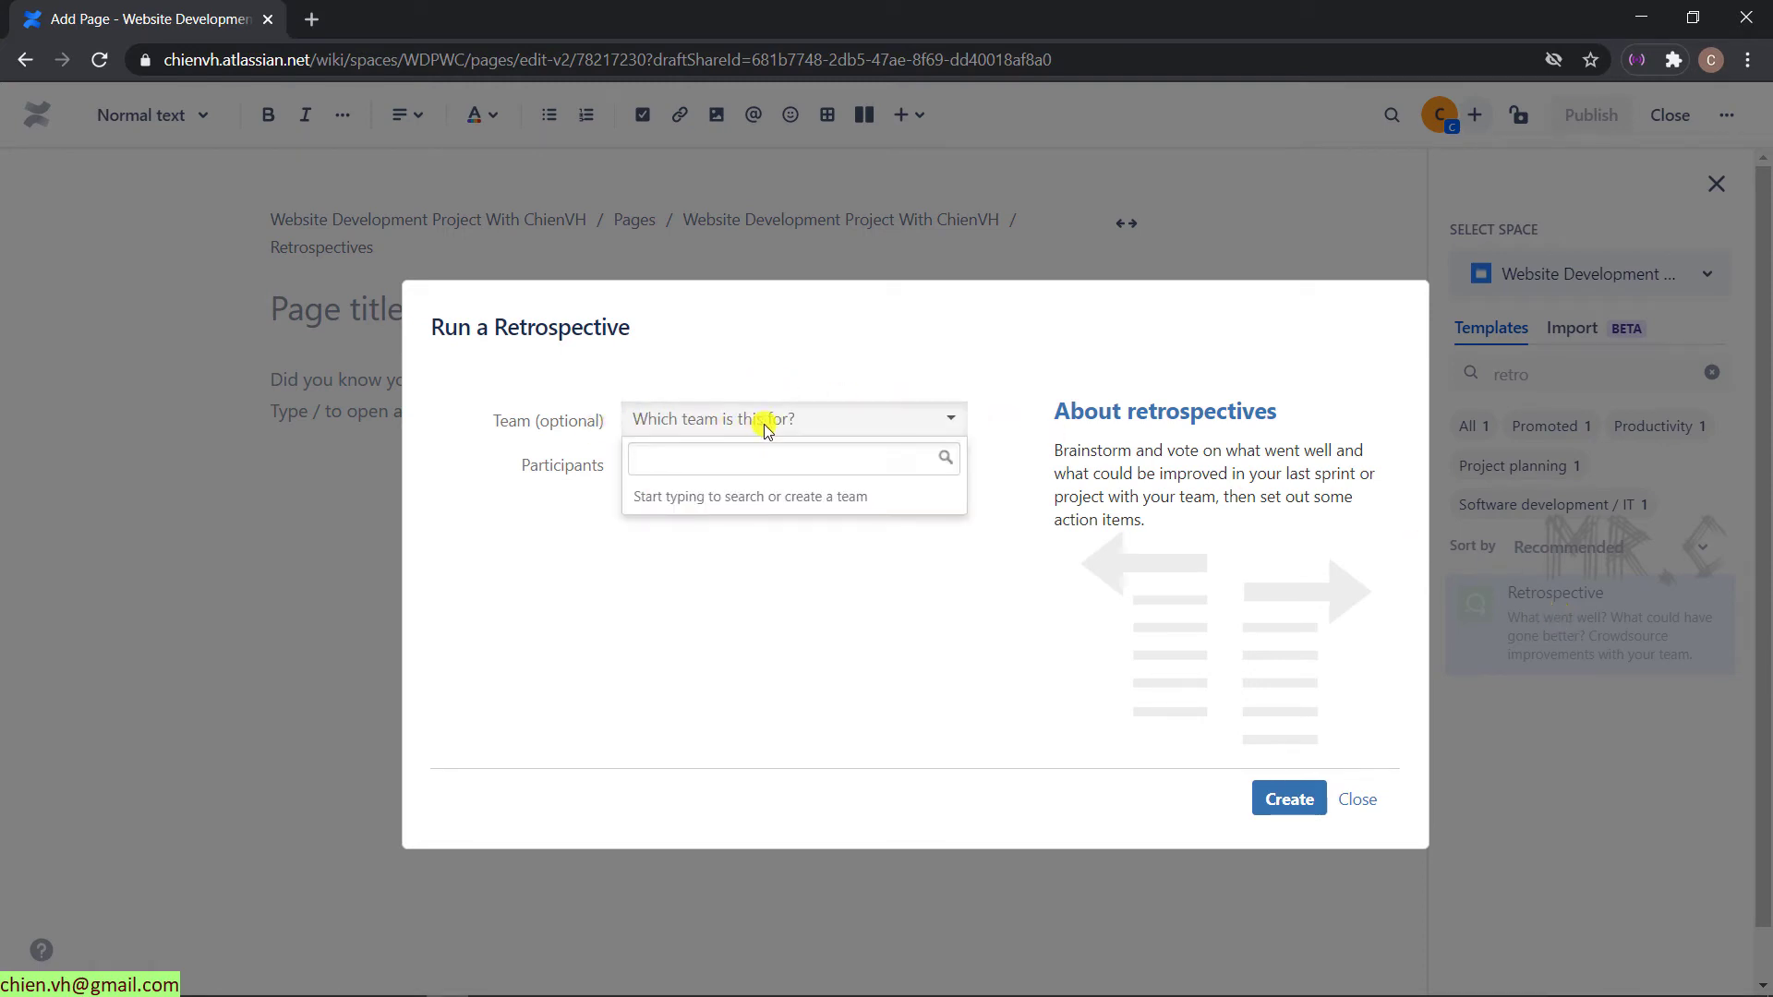
pyautogui.click(801, 679)
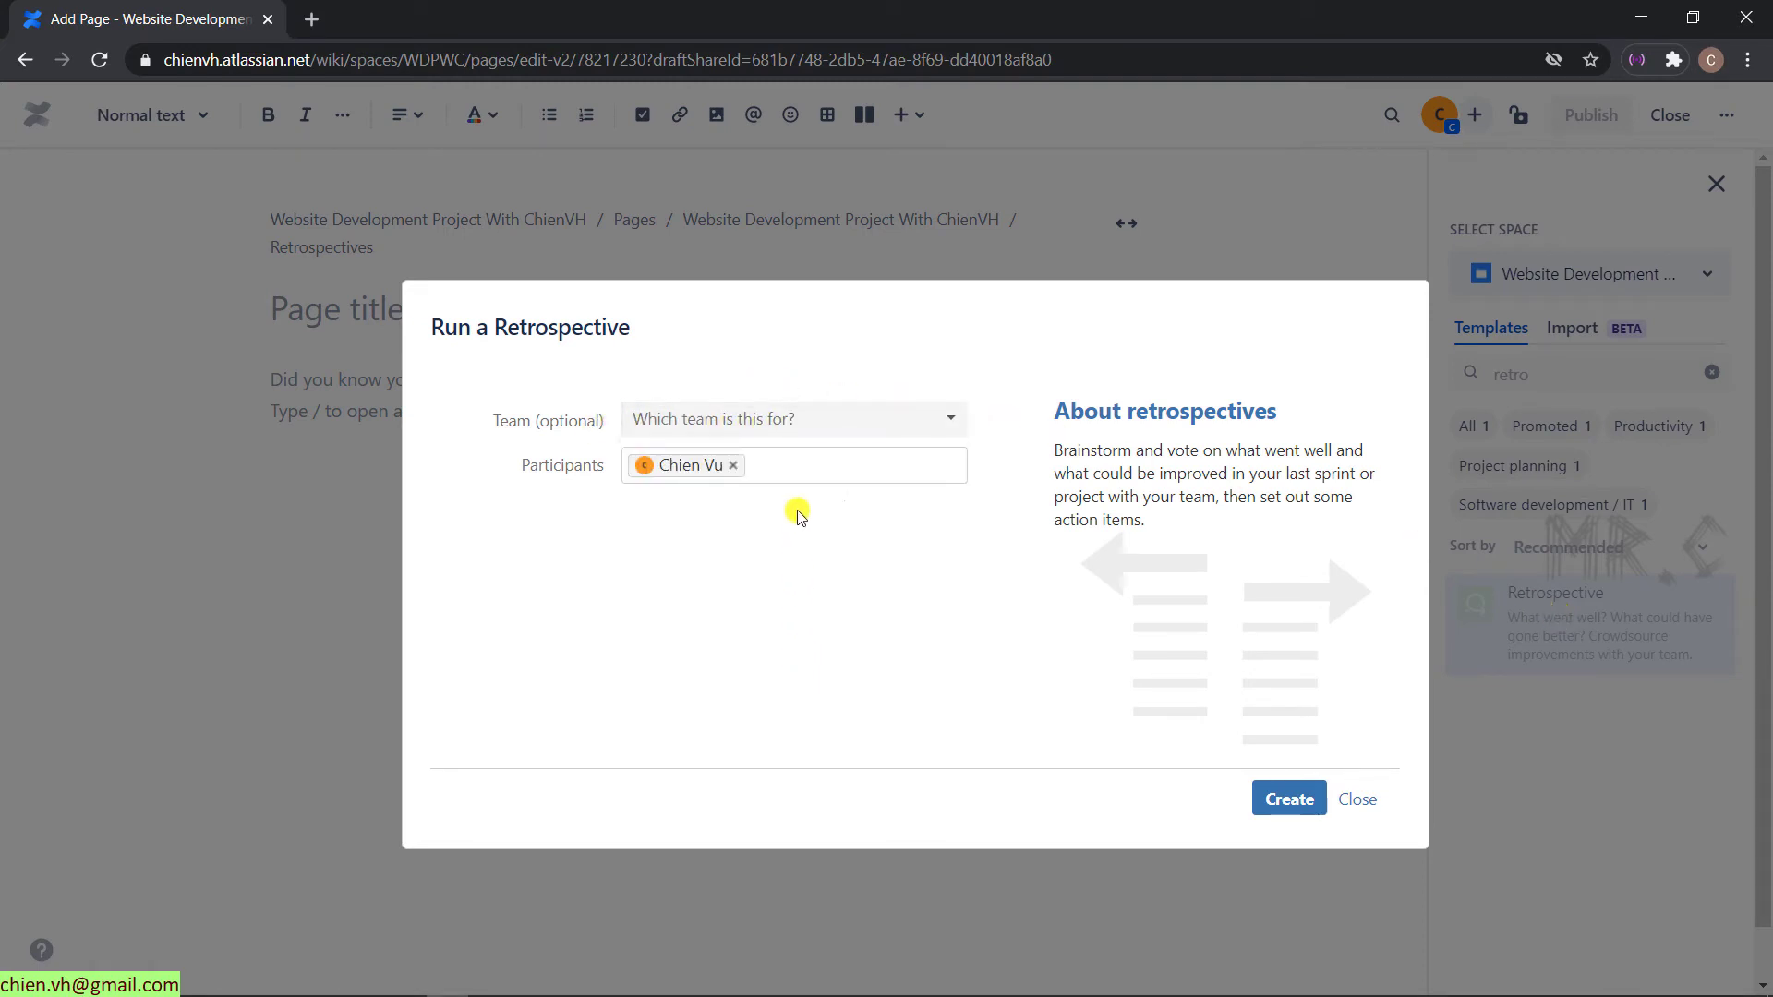
pyautogui.click(1291, 799)
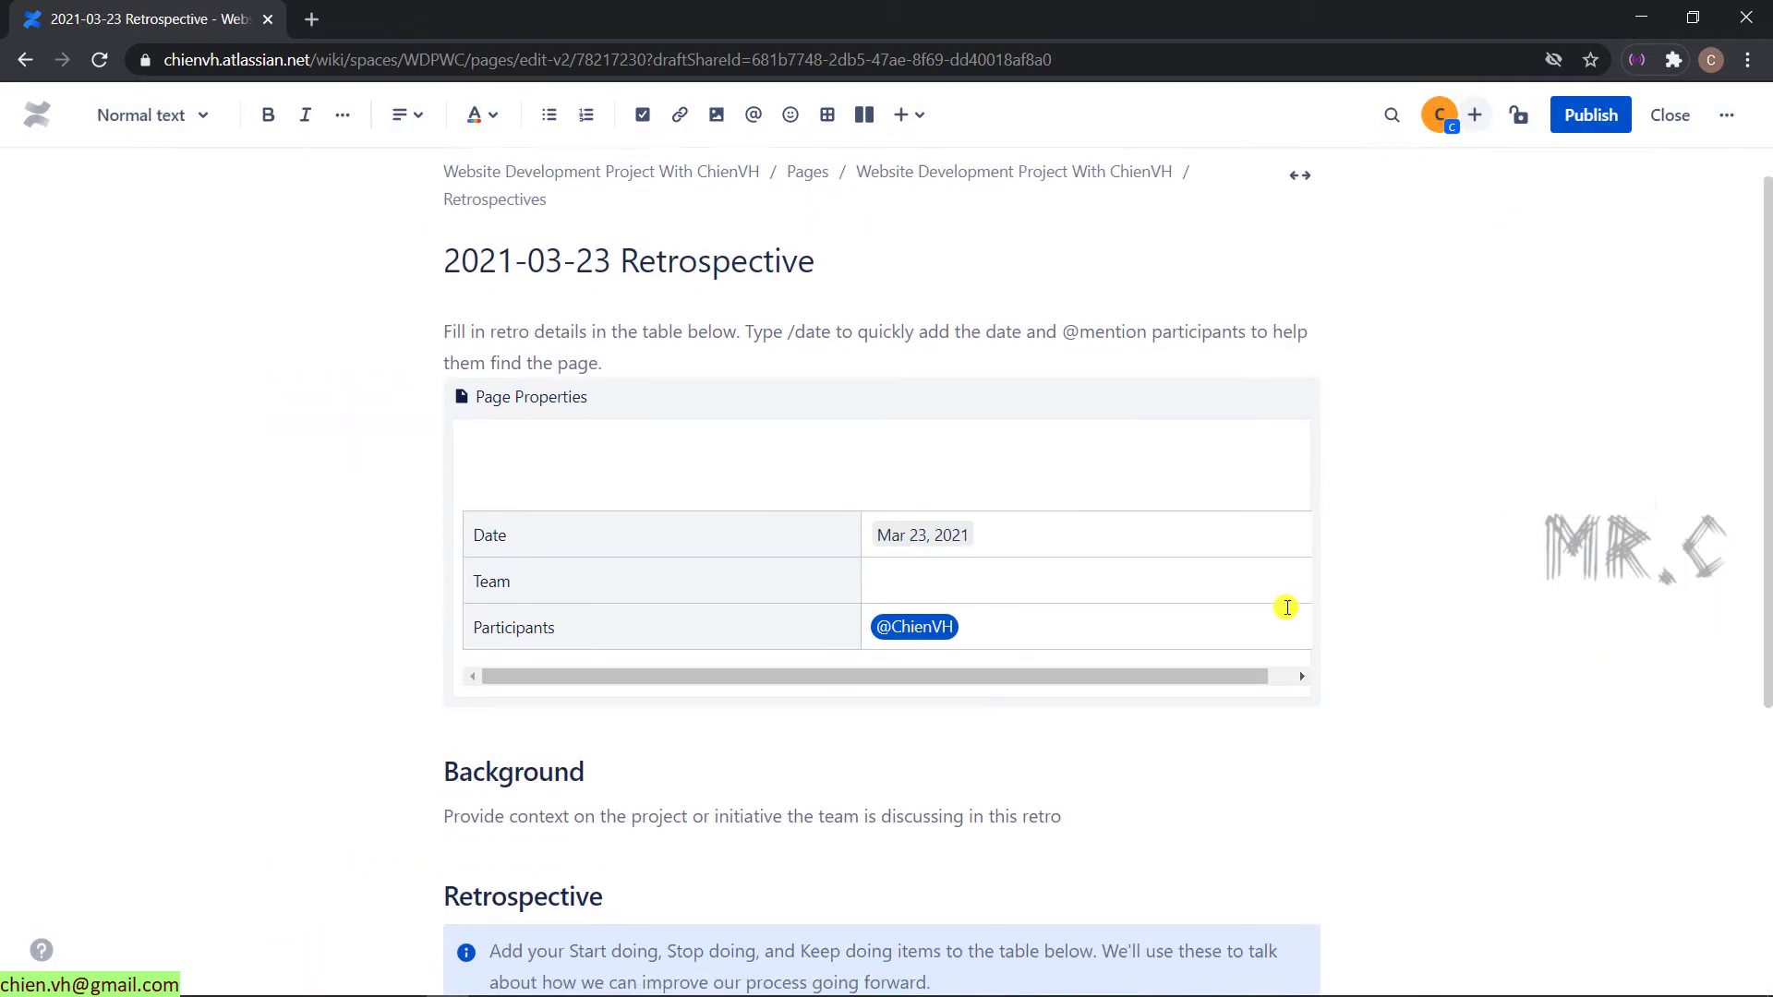
pyautogui.scroll(-5, 1287, 607)
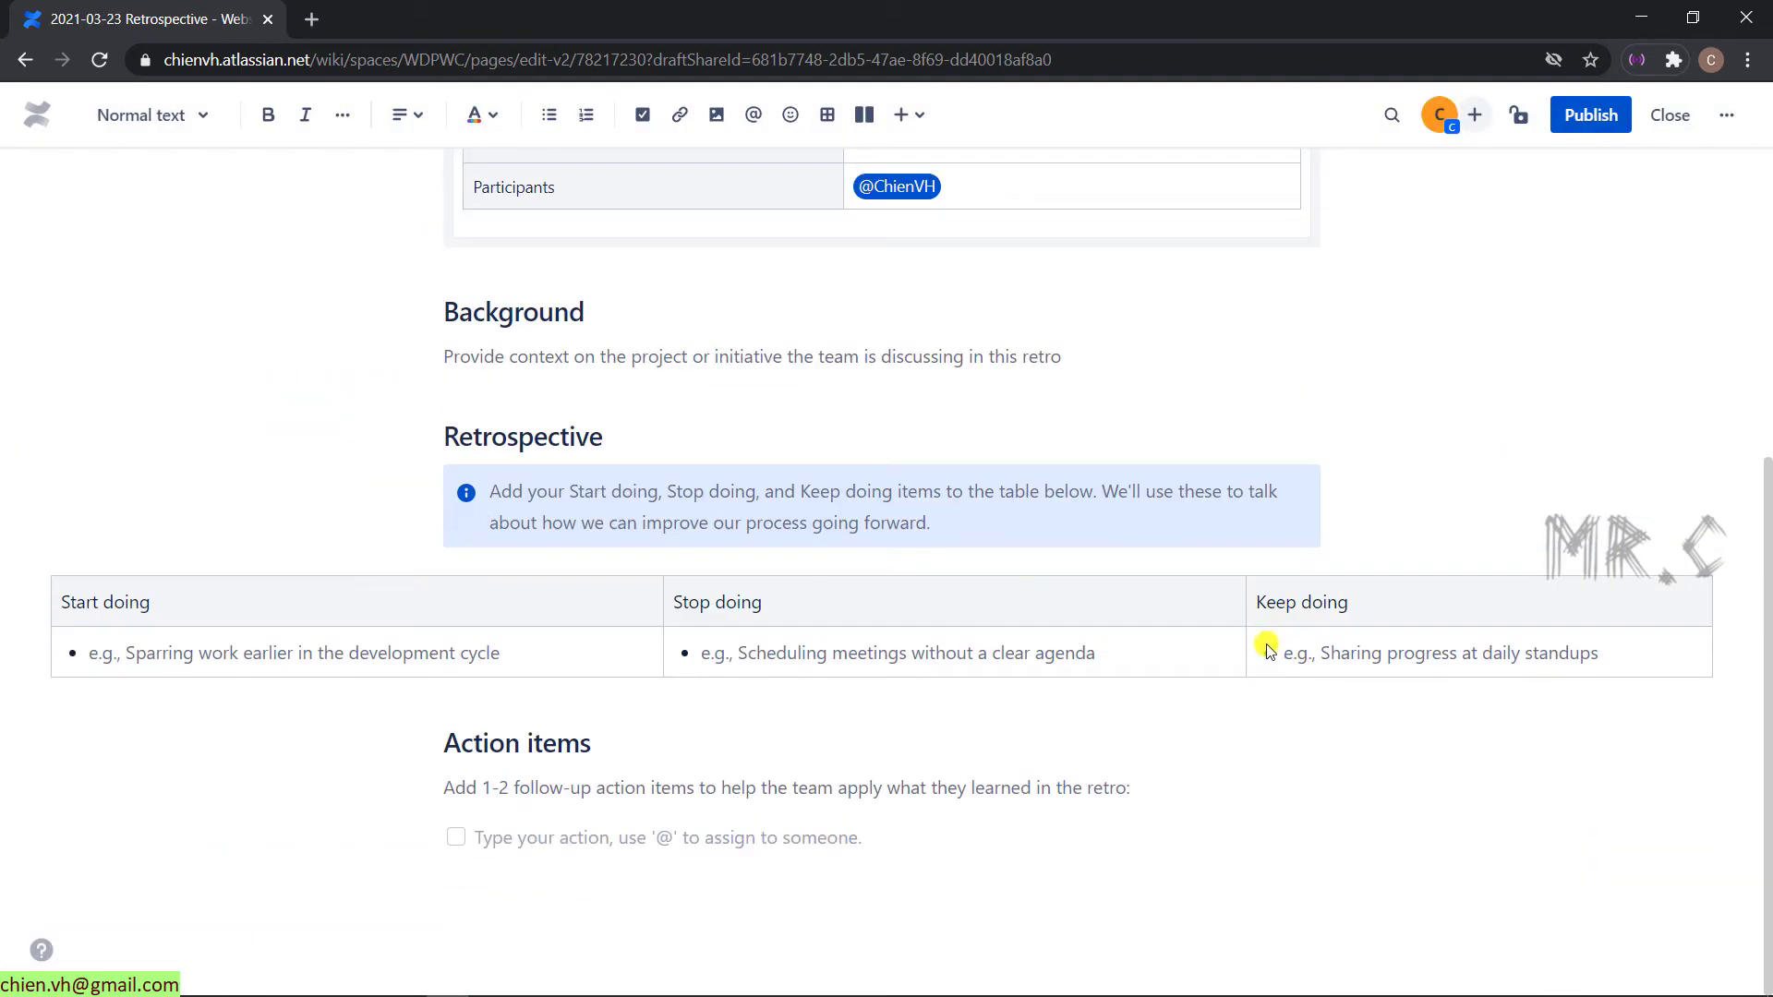
pyautogui.scroll(5, 757, 399)
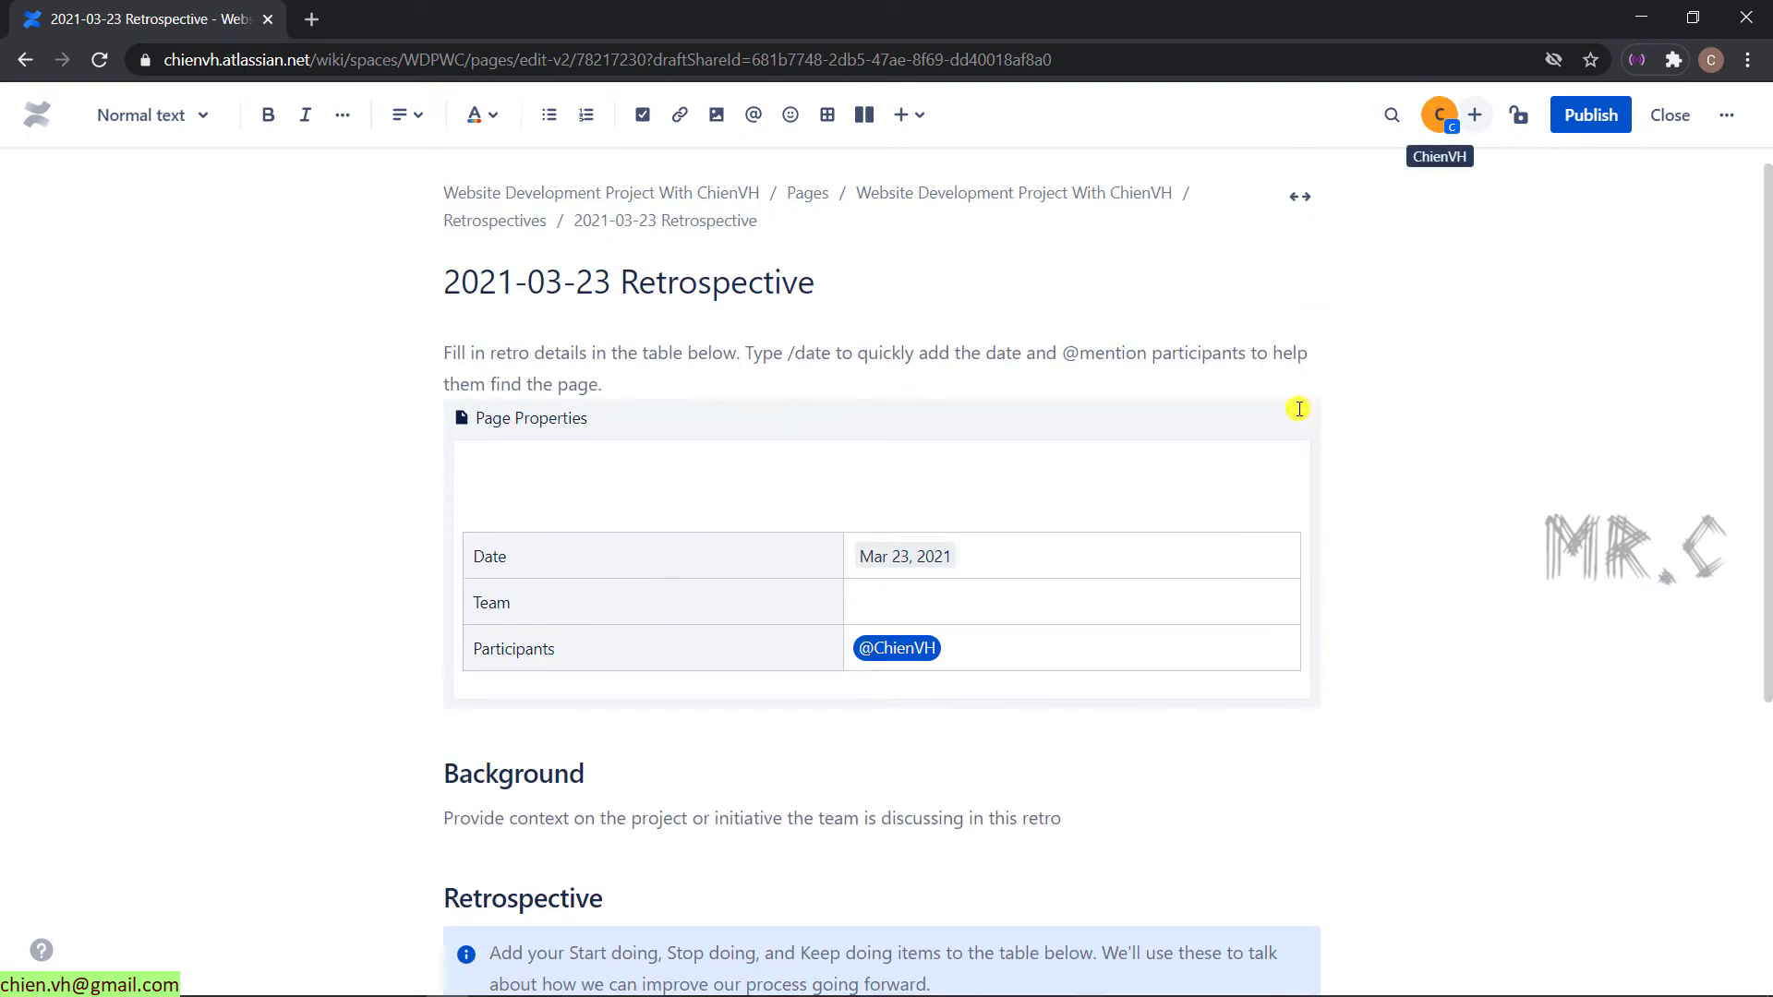
pyautogui.scroll(1, 1293, 370)
pyautogui.scroll(-3, 153, 713)
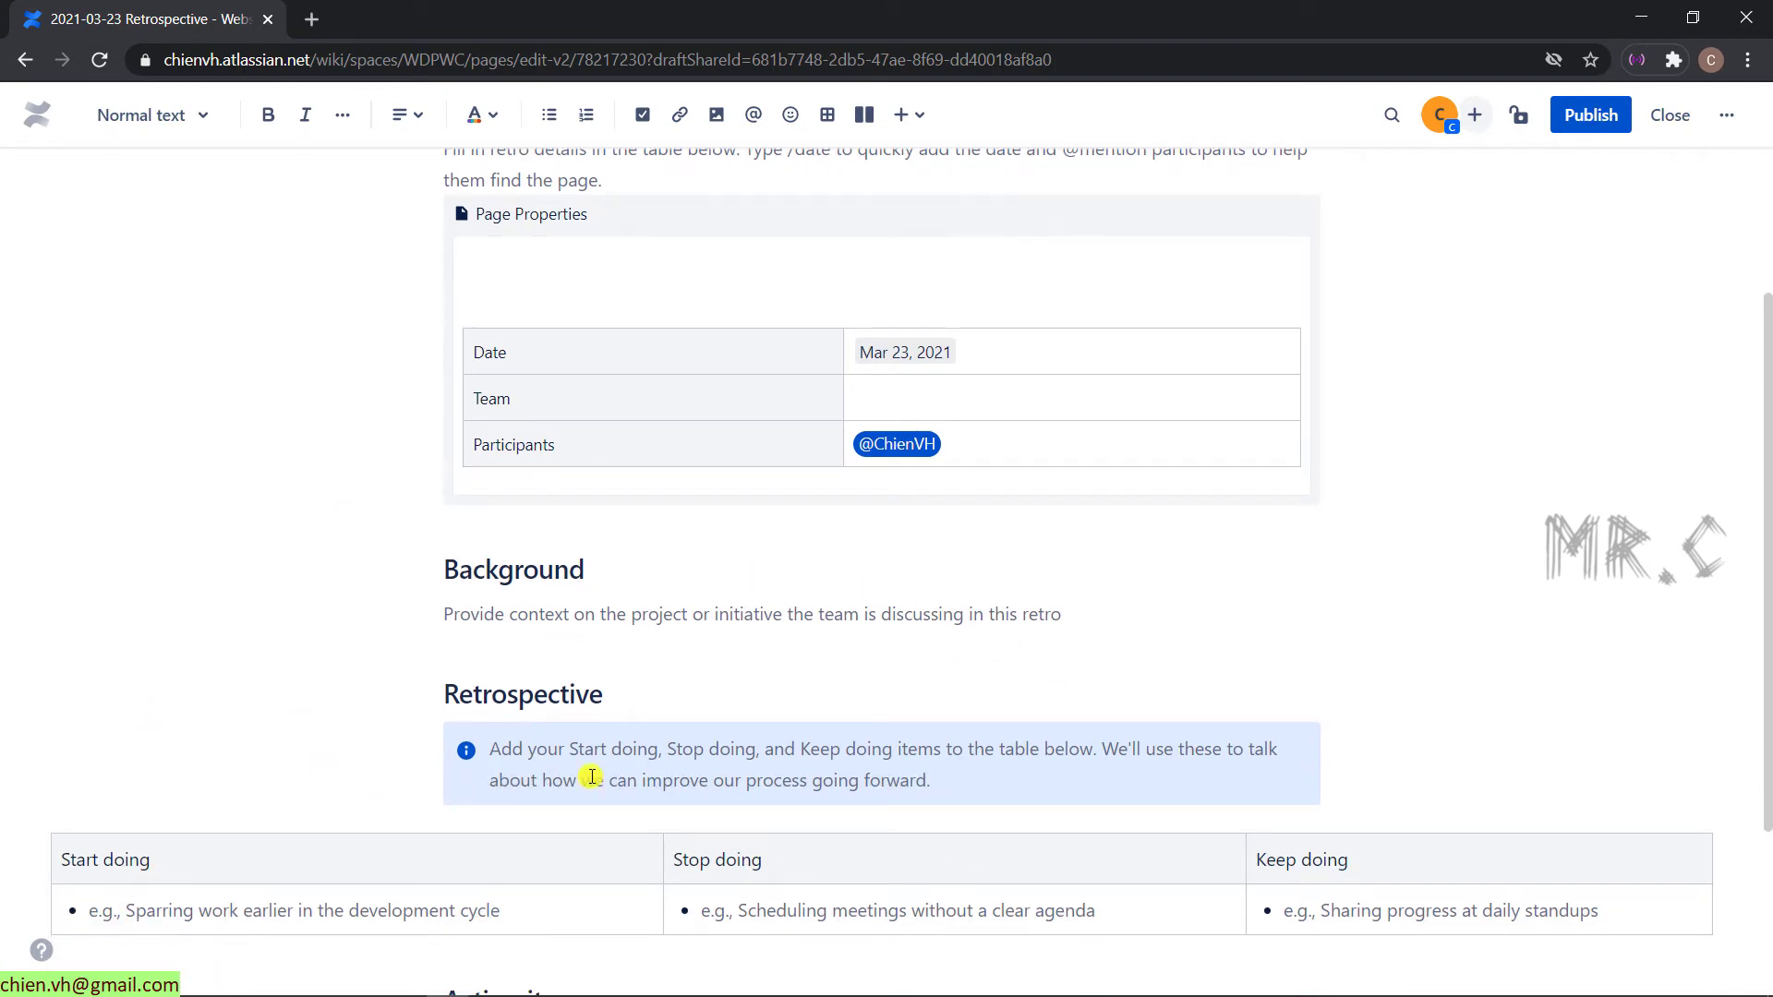
pyautogui.scroll(-3, 914, 729)
pyautogui.scroll(6, 924, 730)
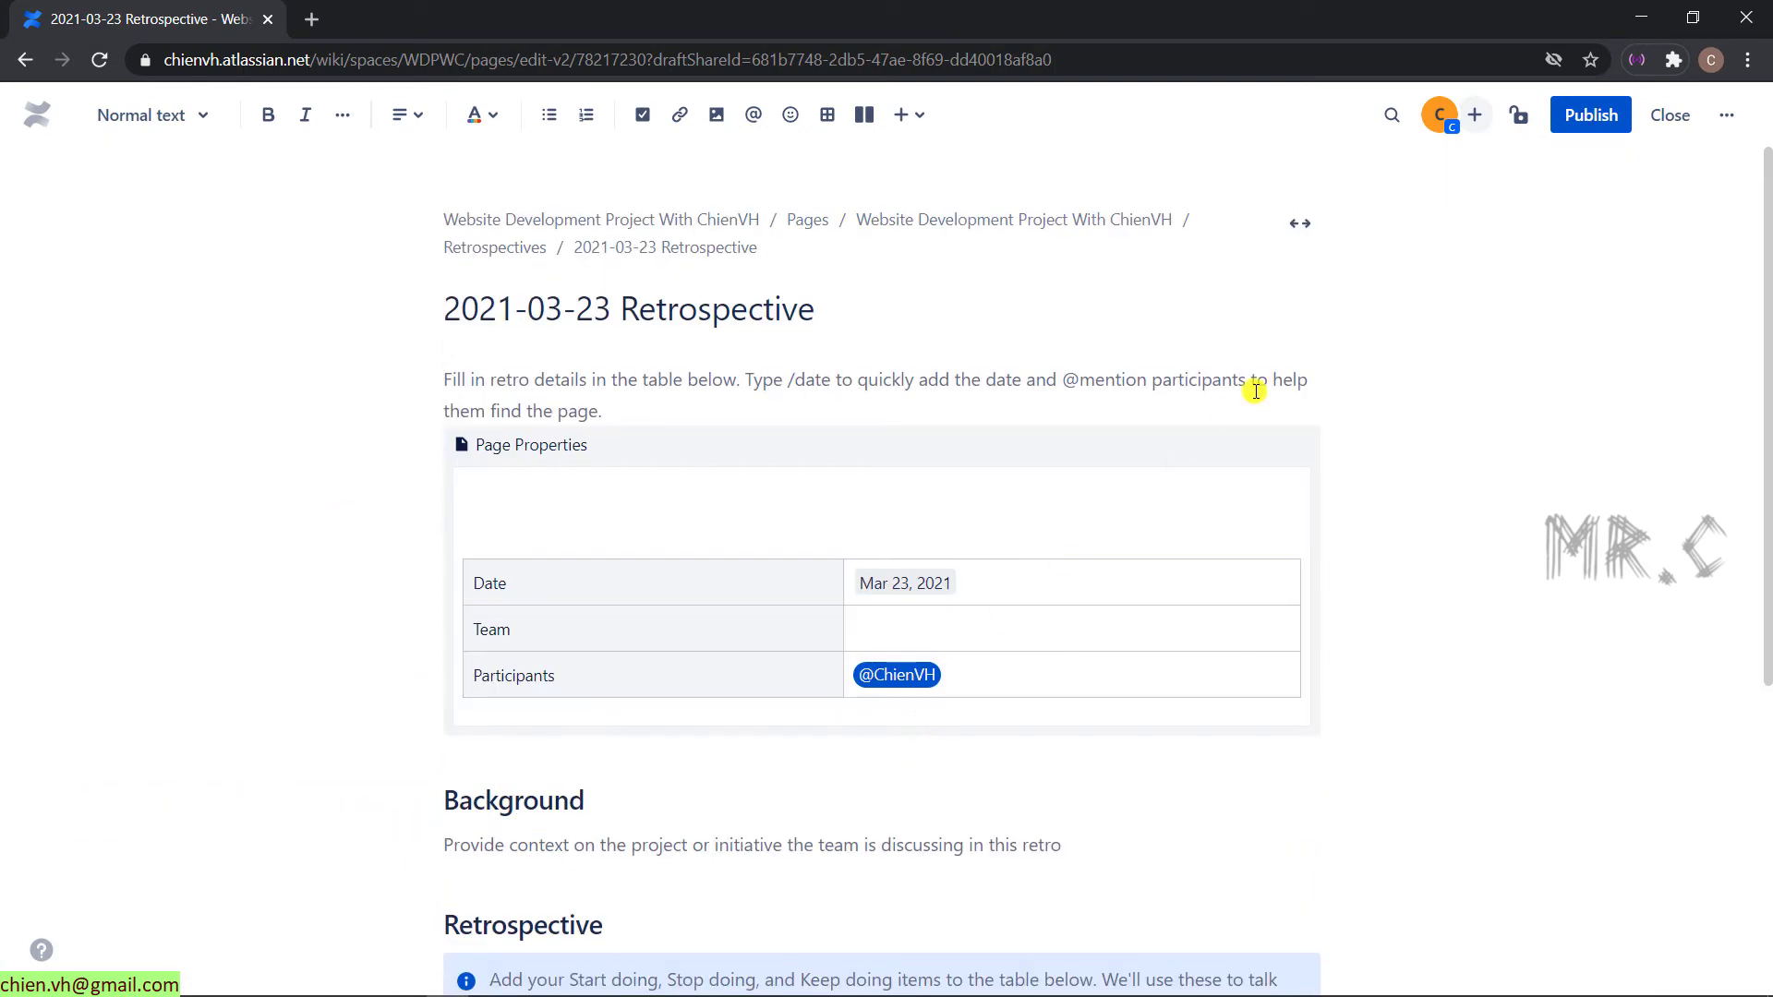
pyautogui.click(1598, 117)
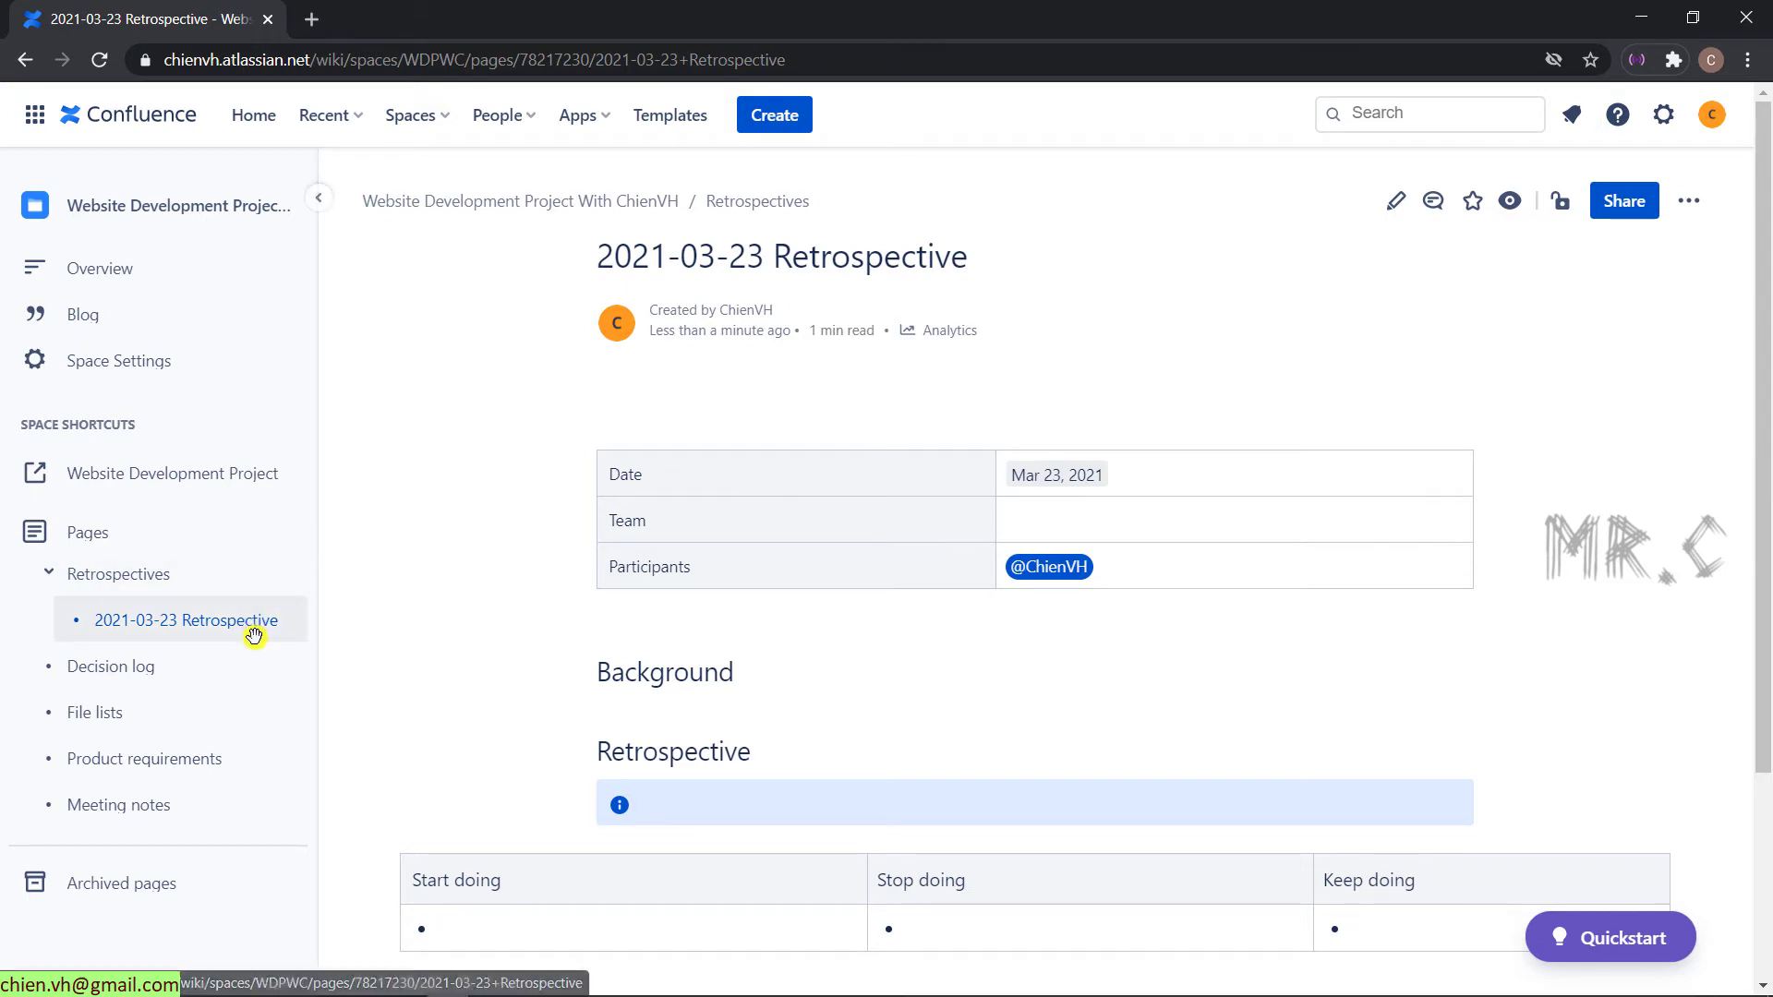
# - Bring the second account's browser window to the front and maximize it
pyautogui.doubleClick(587, 15)
pyautogui.moveTo(613, 73); pyautogui.dragTo(475, 127)
pyautogui.moveTo(1315, 308); pyautogui.dragTo(984, 100)
pyautogui.doubleClick(984, 99)
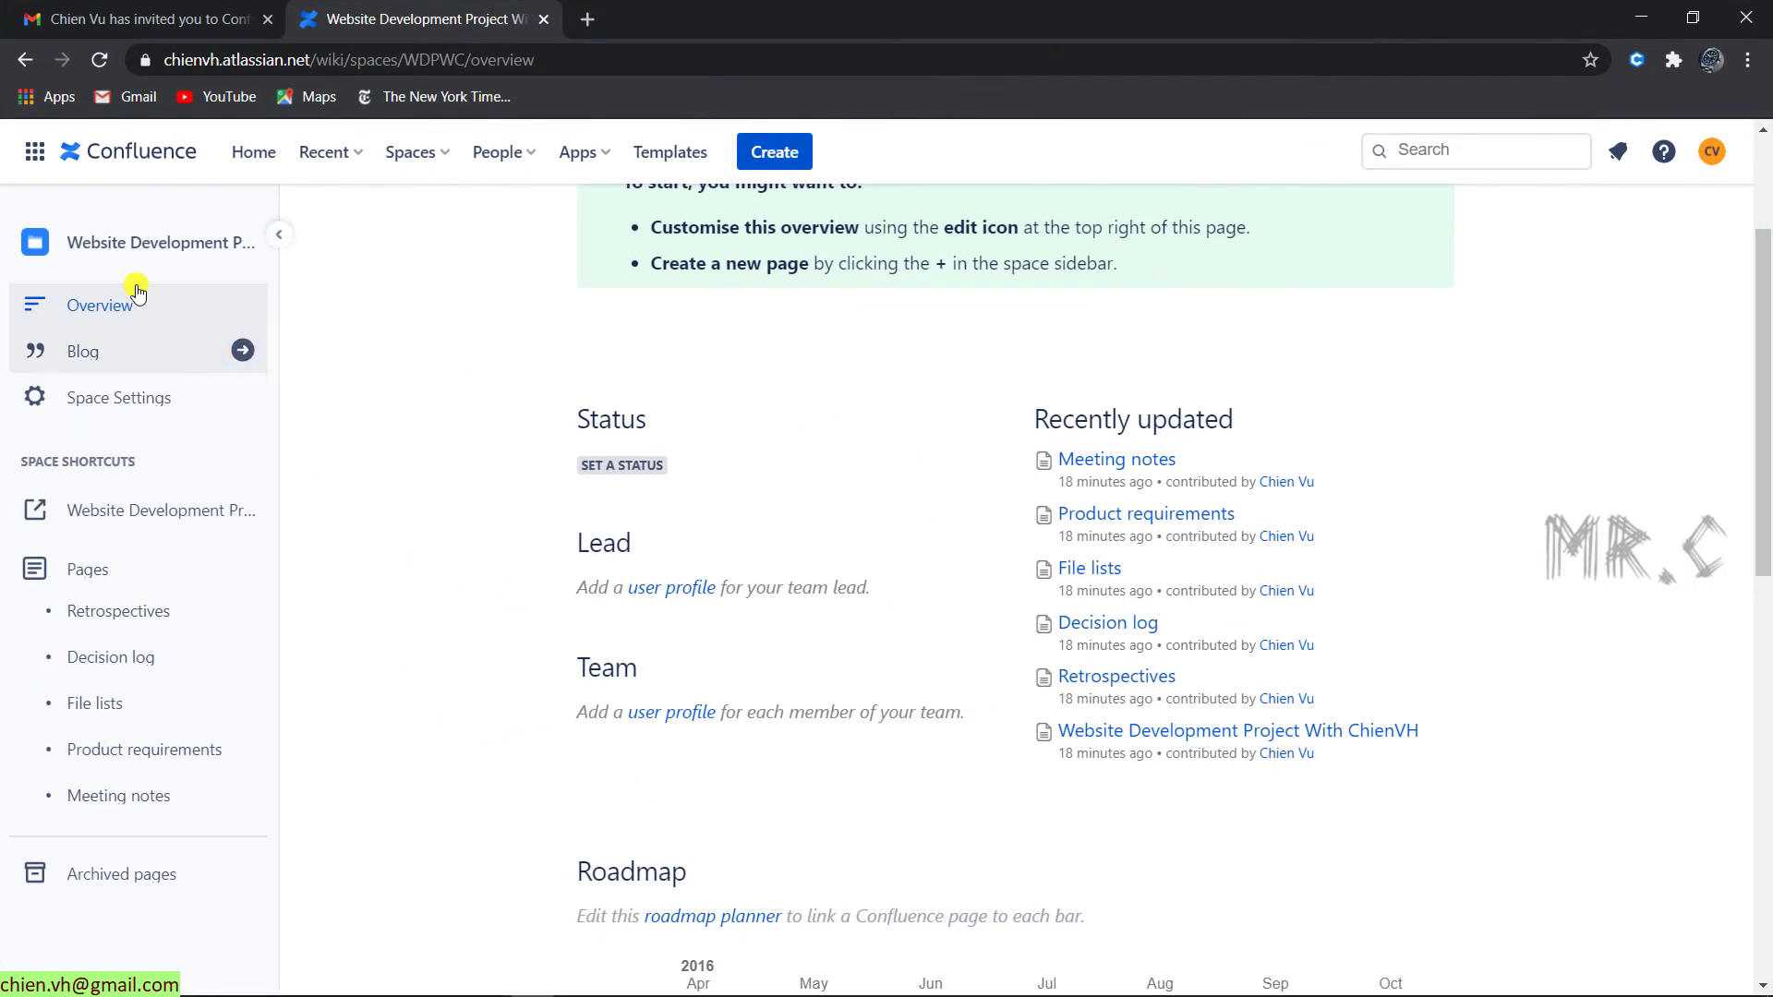
# - Reload the space and open 2021-03-23 Retrospective from the expanded Retrospectives tree
pyautogui.click(97, 61)
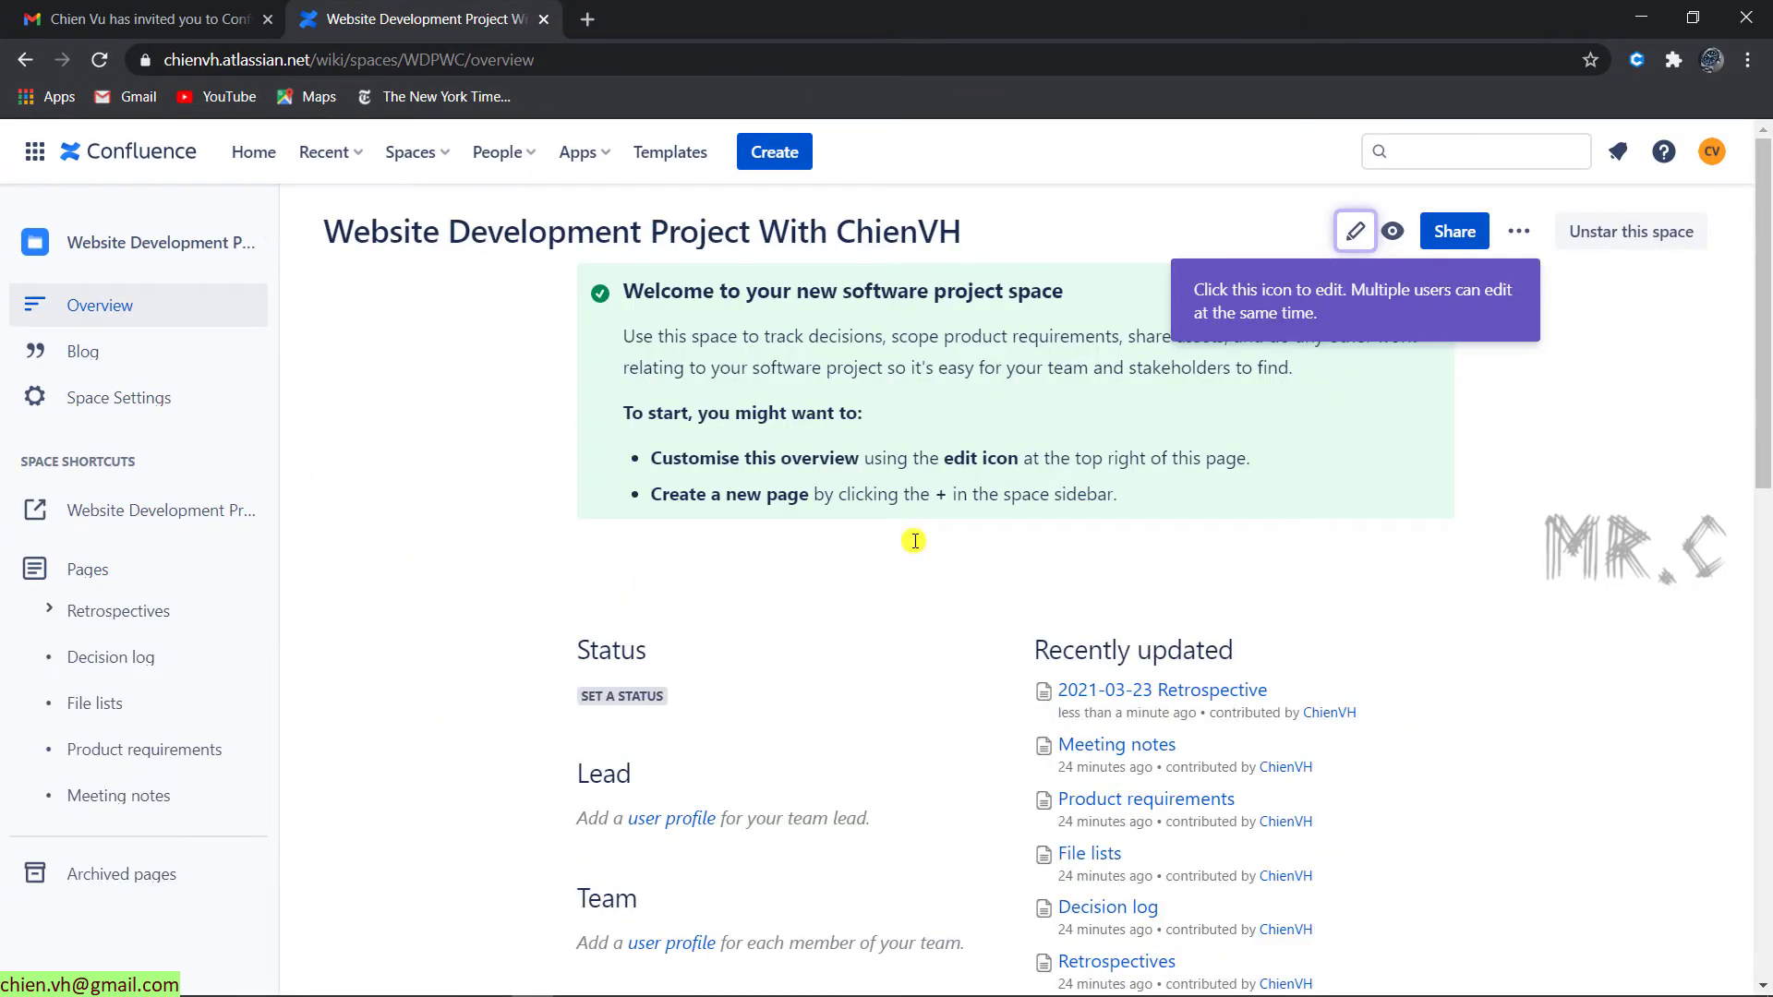
pyautogui.click(55, 613)
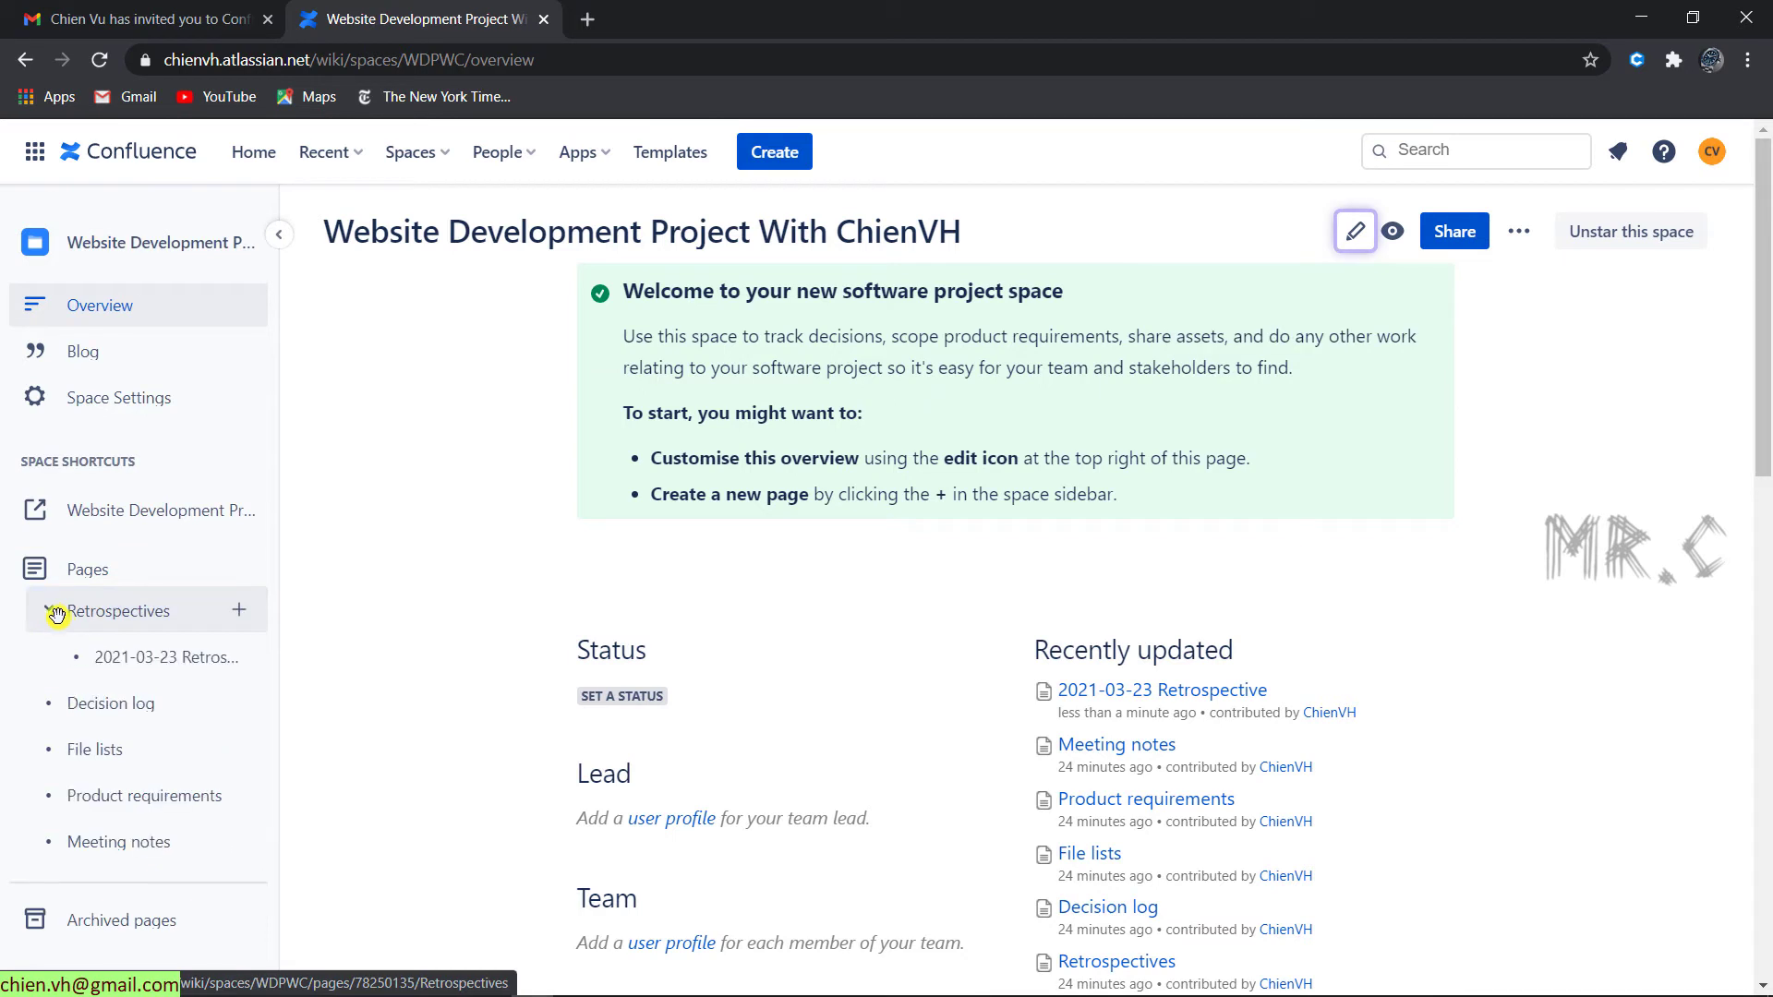
pyautogui.click(179, 660)
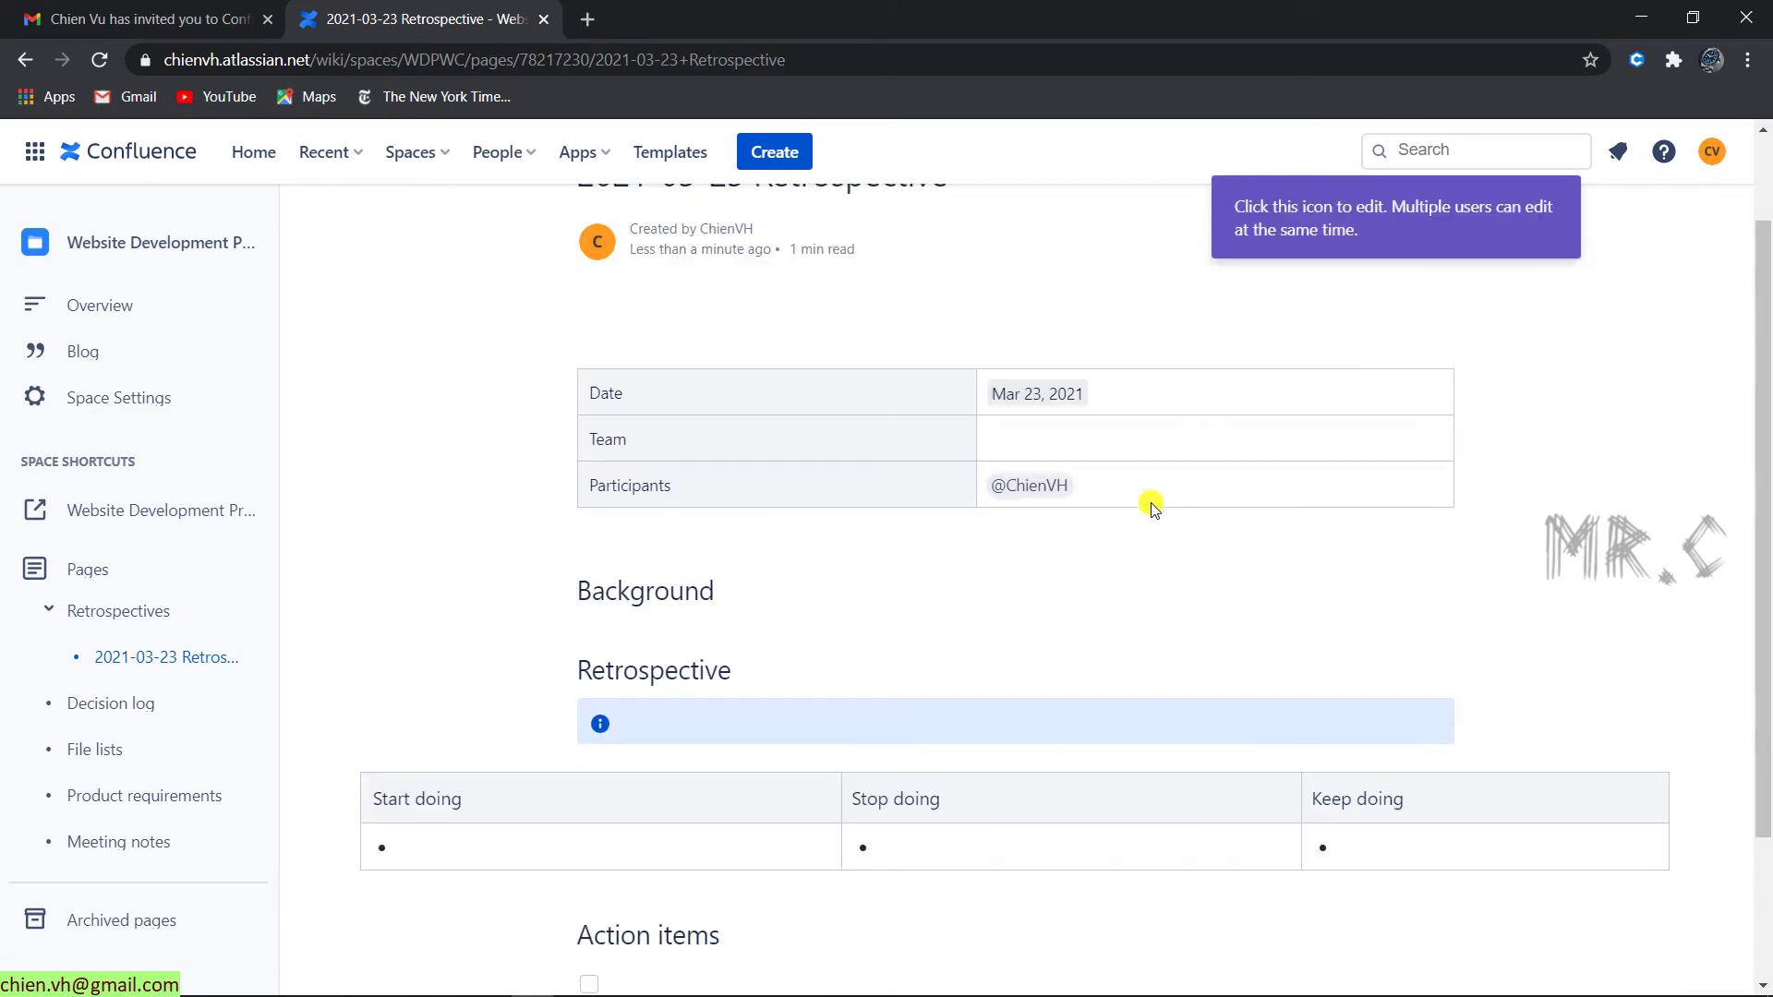
pyautogui.scroll(2, 1049, 707)
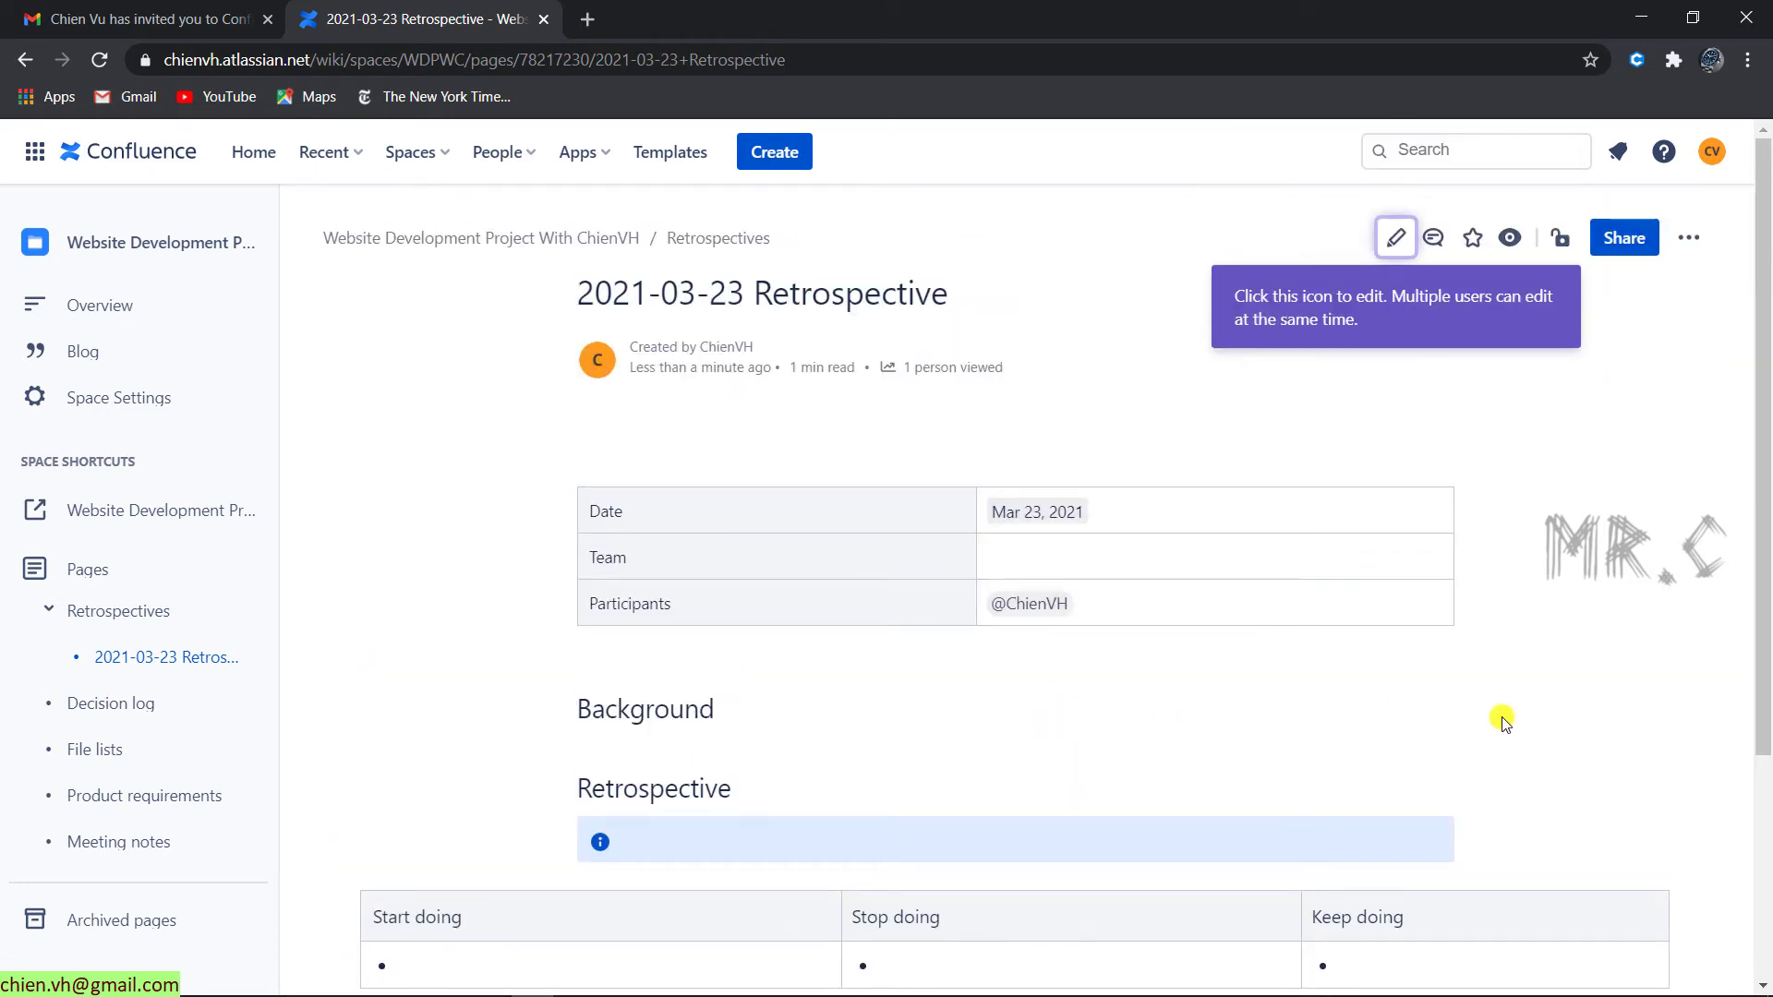
pyautogui.scroll(-2, 1501, 718)
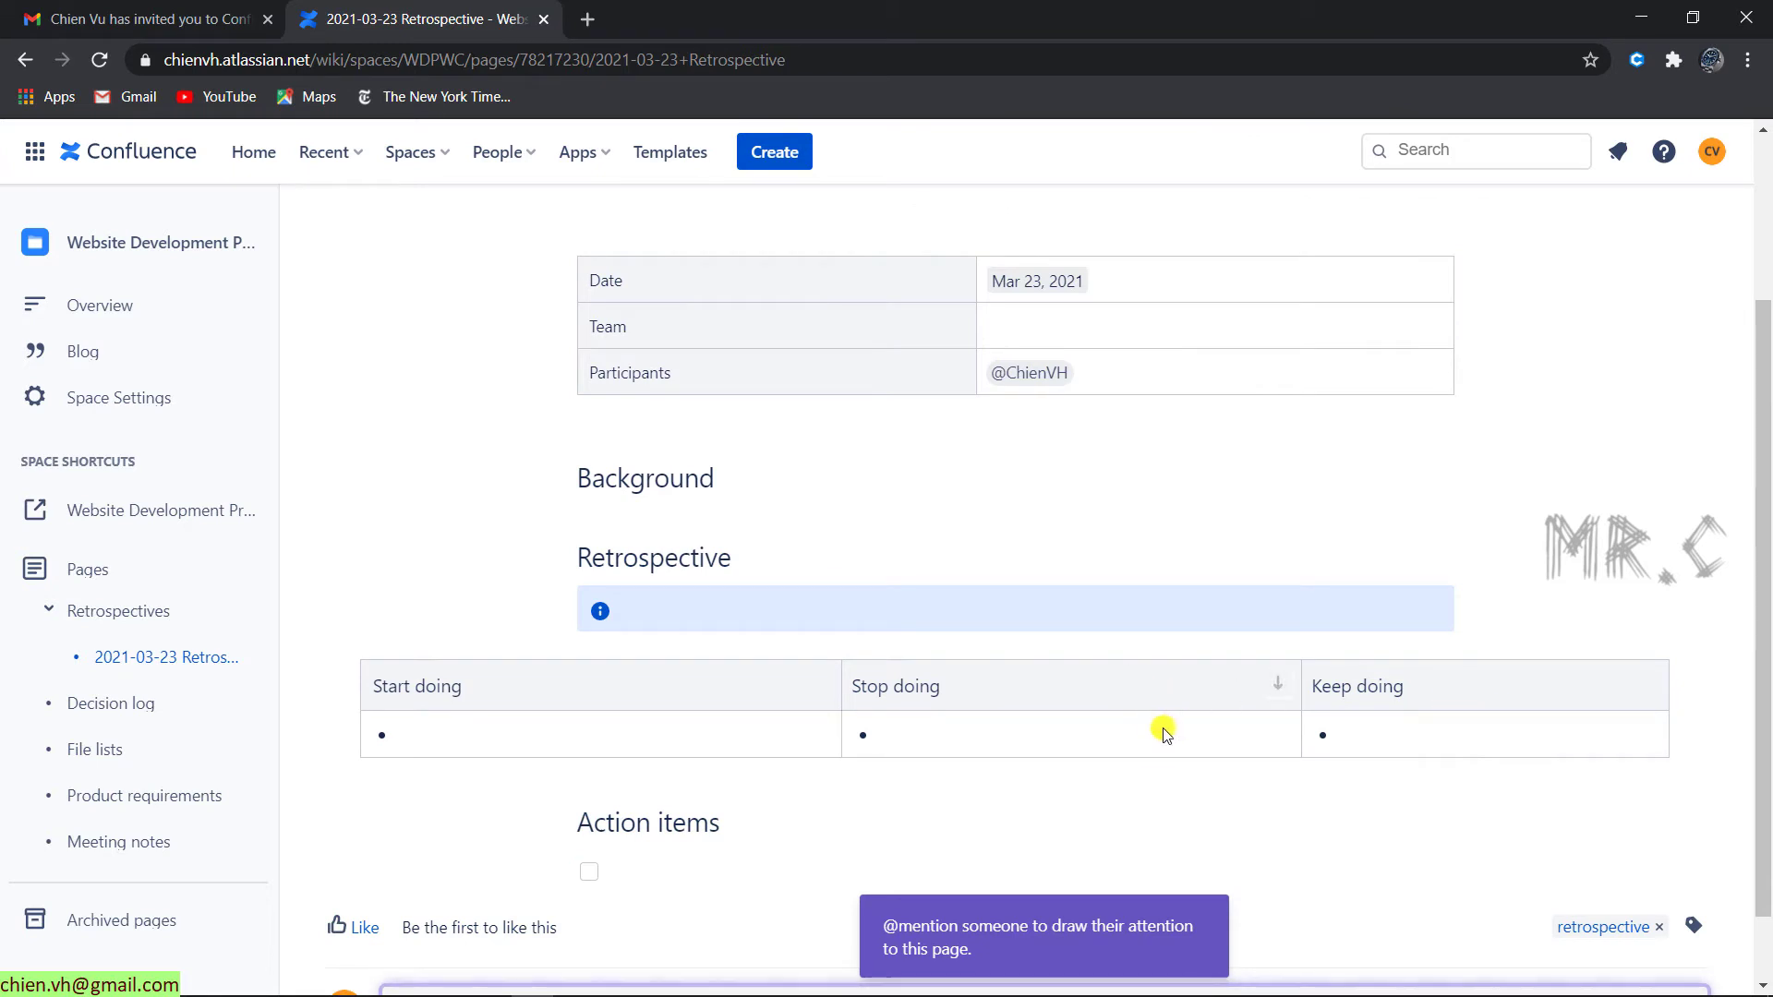
# - Back in the owner's maximized window, open the page's Restrictions dialog and its access-level list
pyautogui.moveTo(729, 7); pyautogui.dragTo(1206, 142)
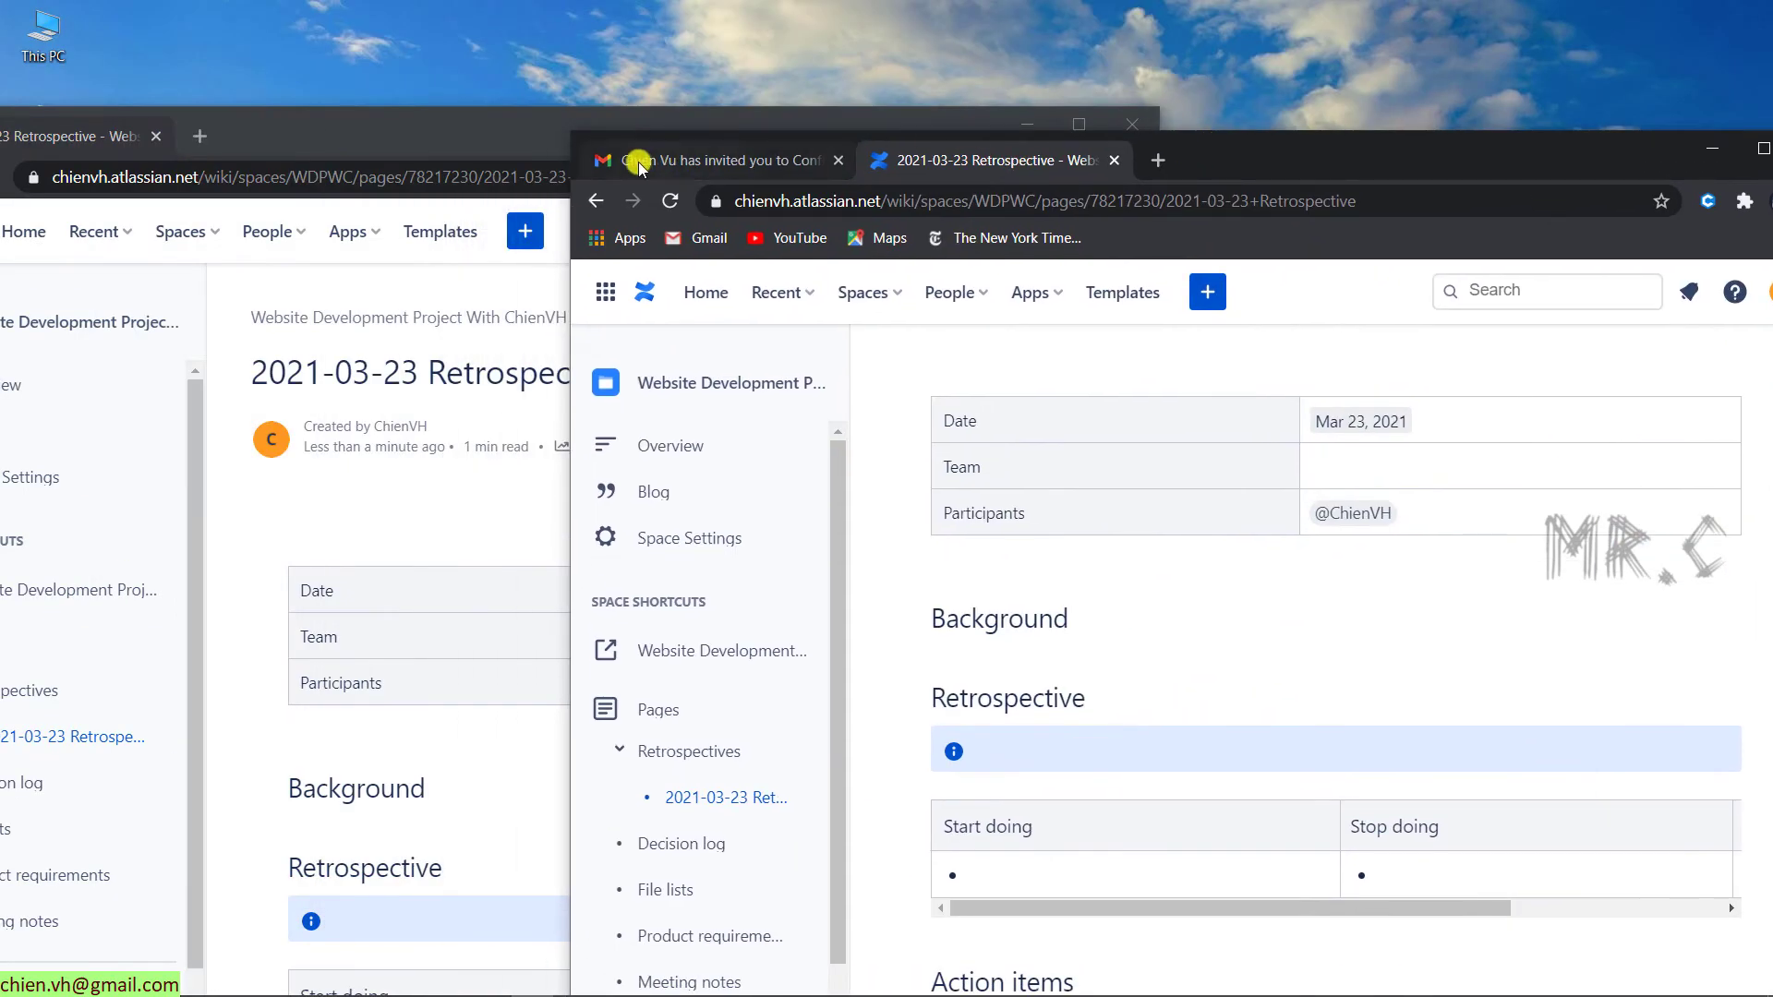
pyautogui.click(611, 141)
pyautogui.click(1076, 124)
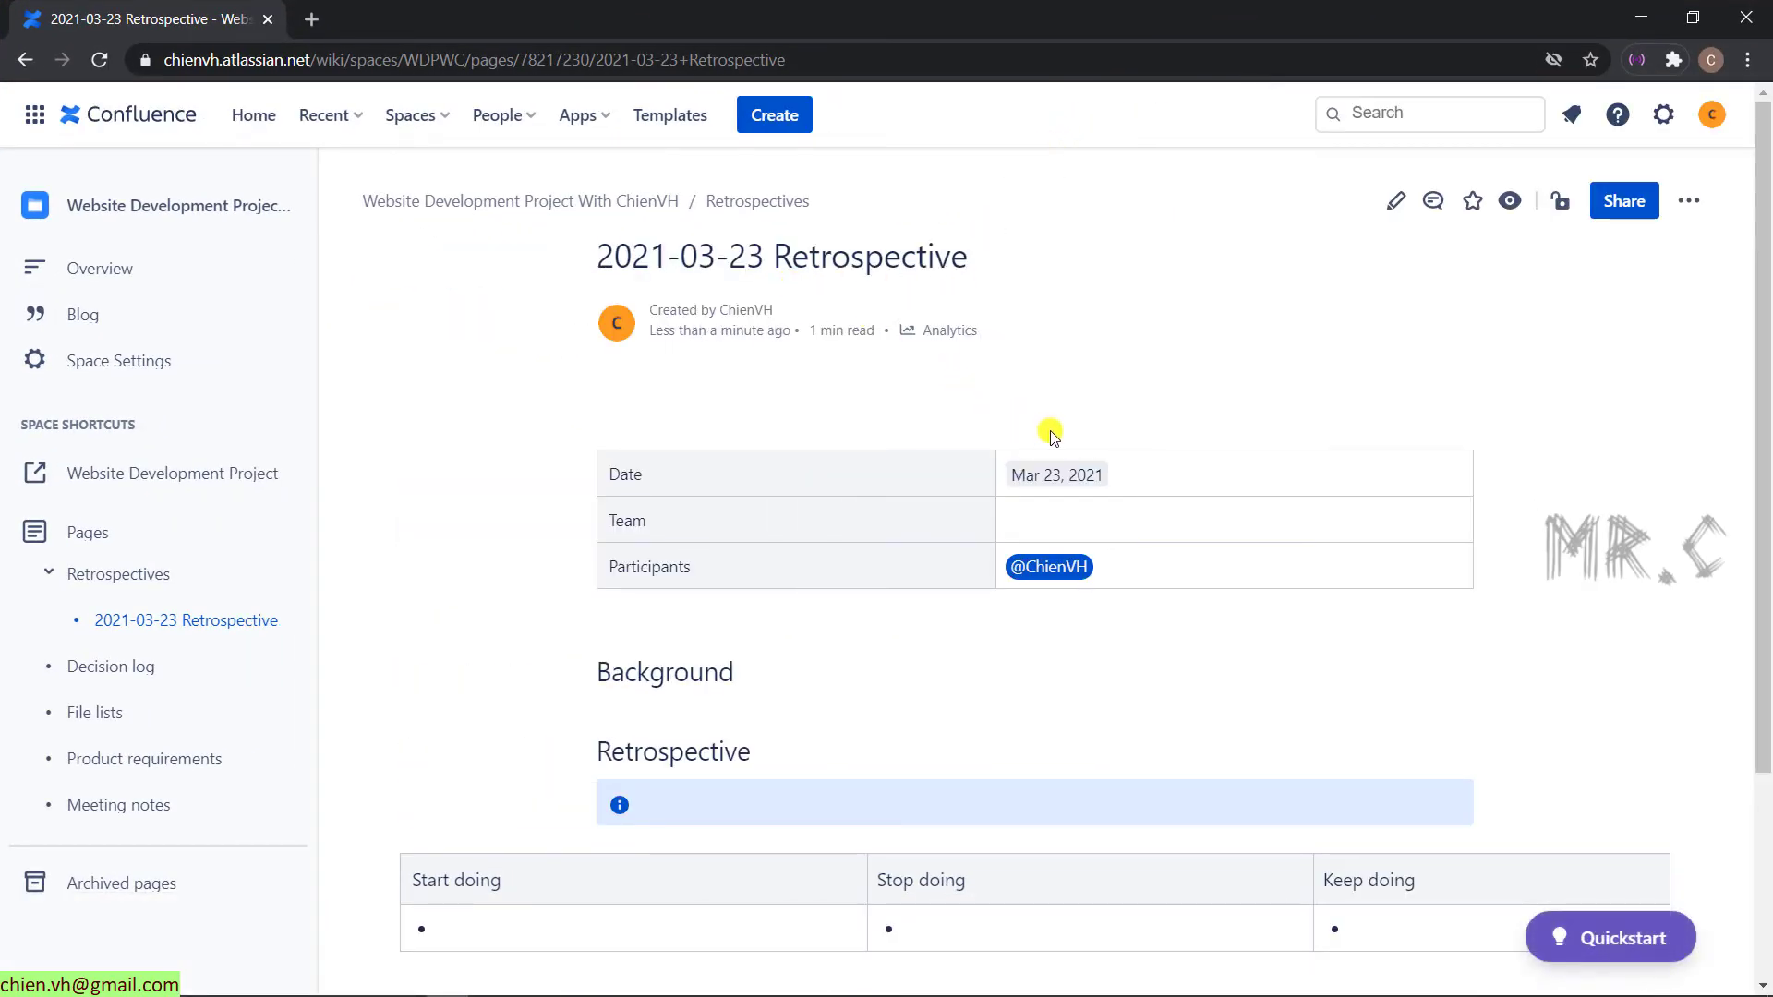
pyautogui.click(1563, 203)
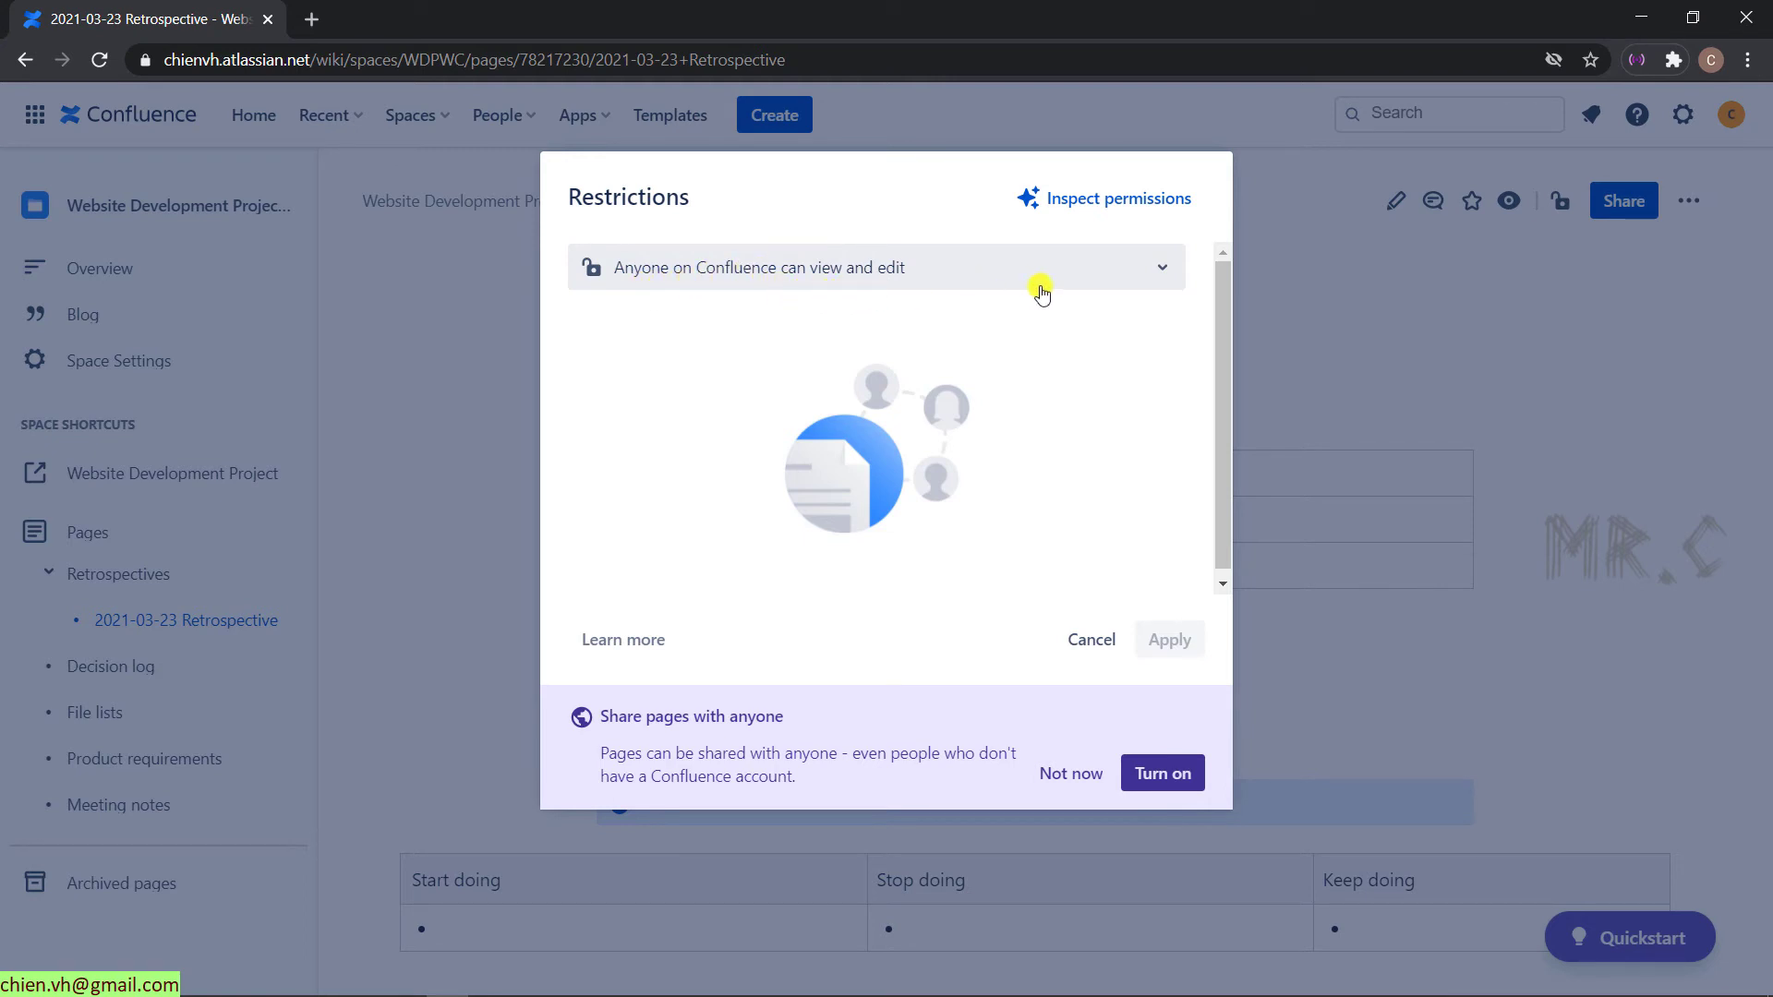
pyautogui.click(1169, 268)
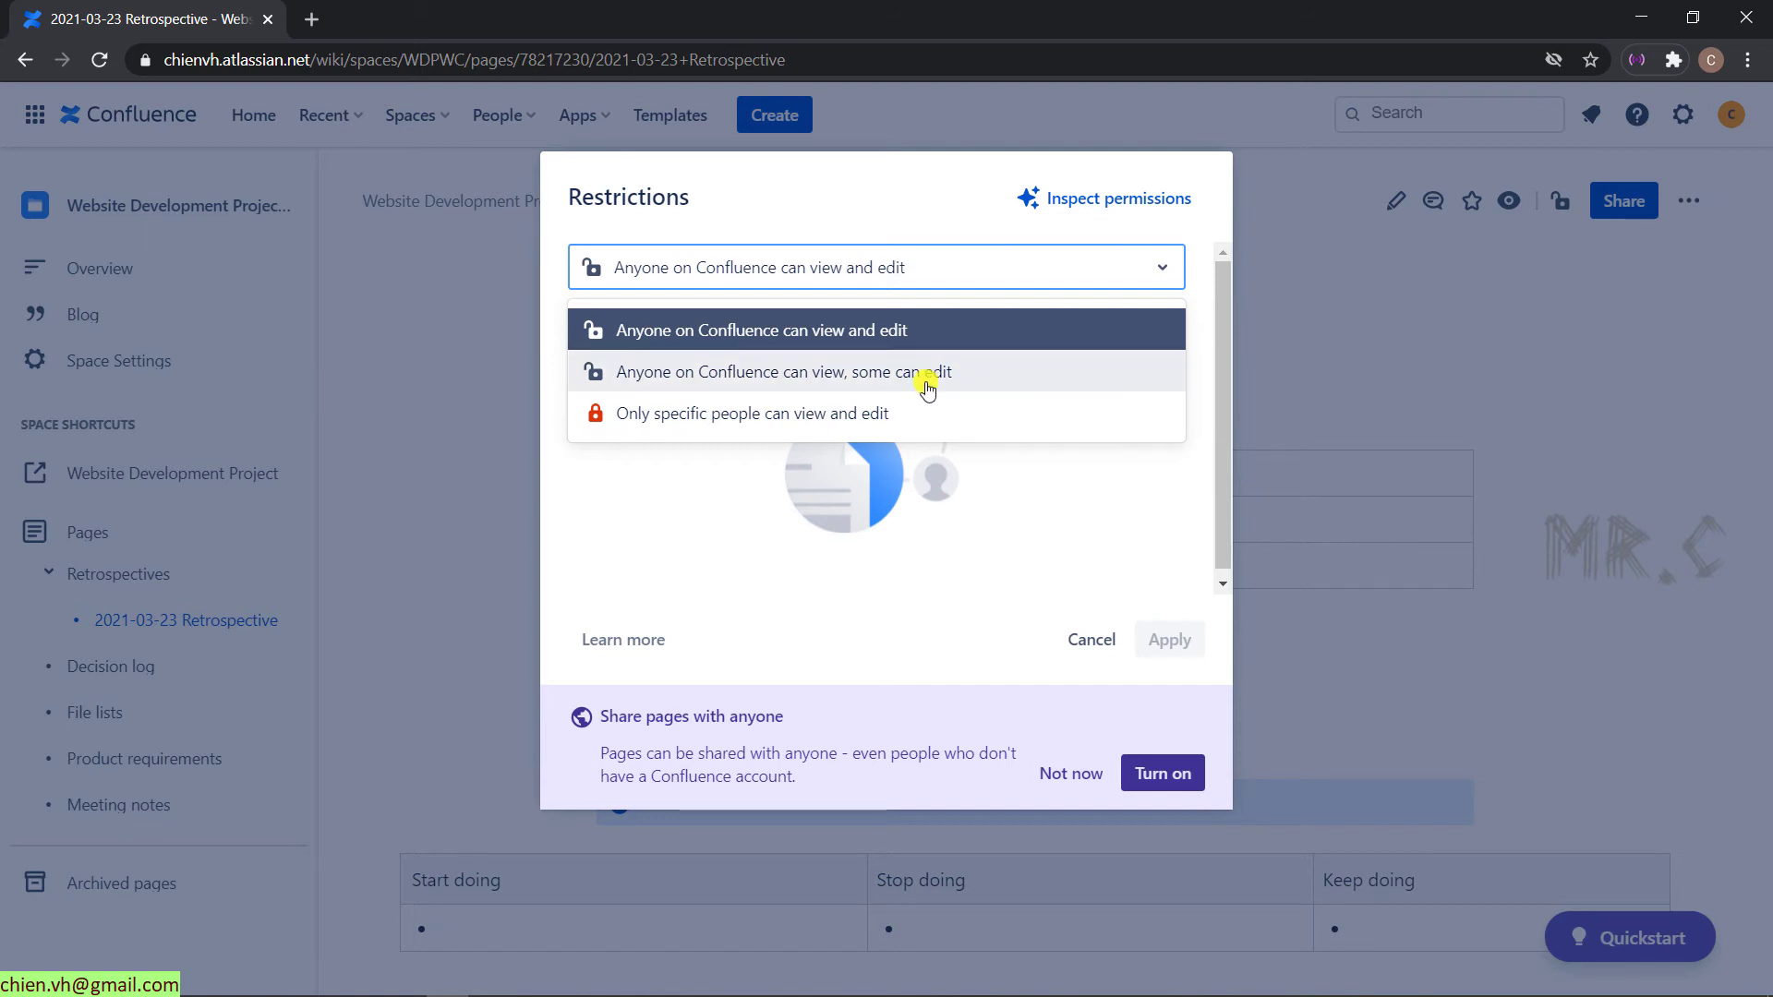
# - Set the page restriction to 'Only specific people can view and edit' and apply it
pyautogui.click(928, 389)
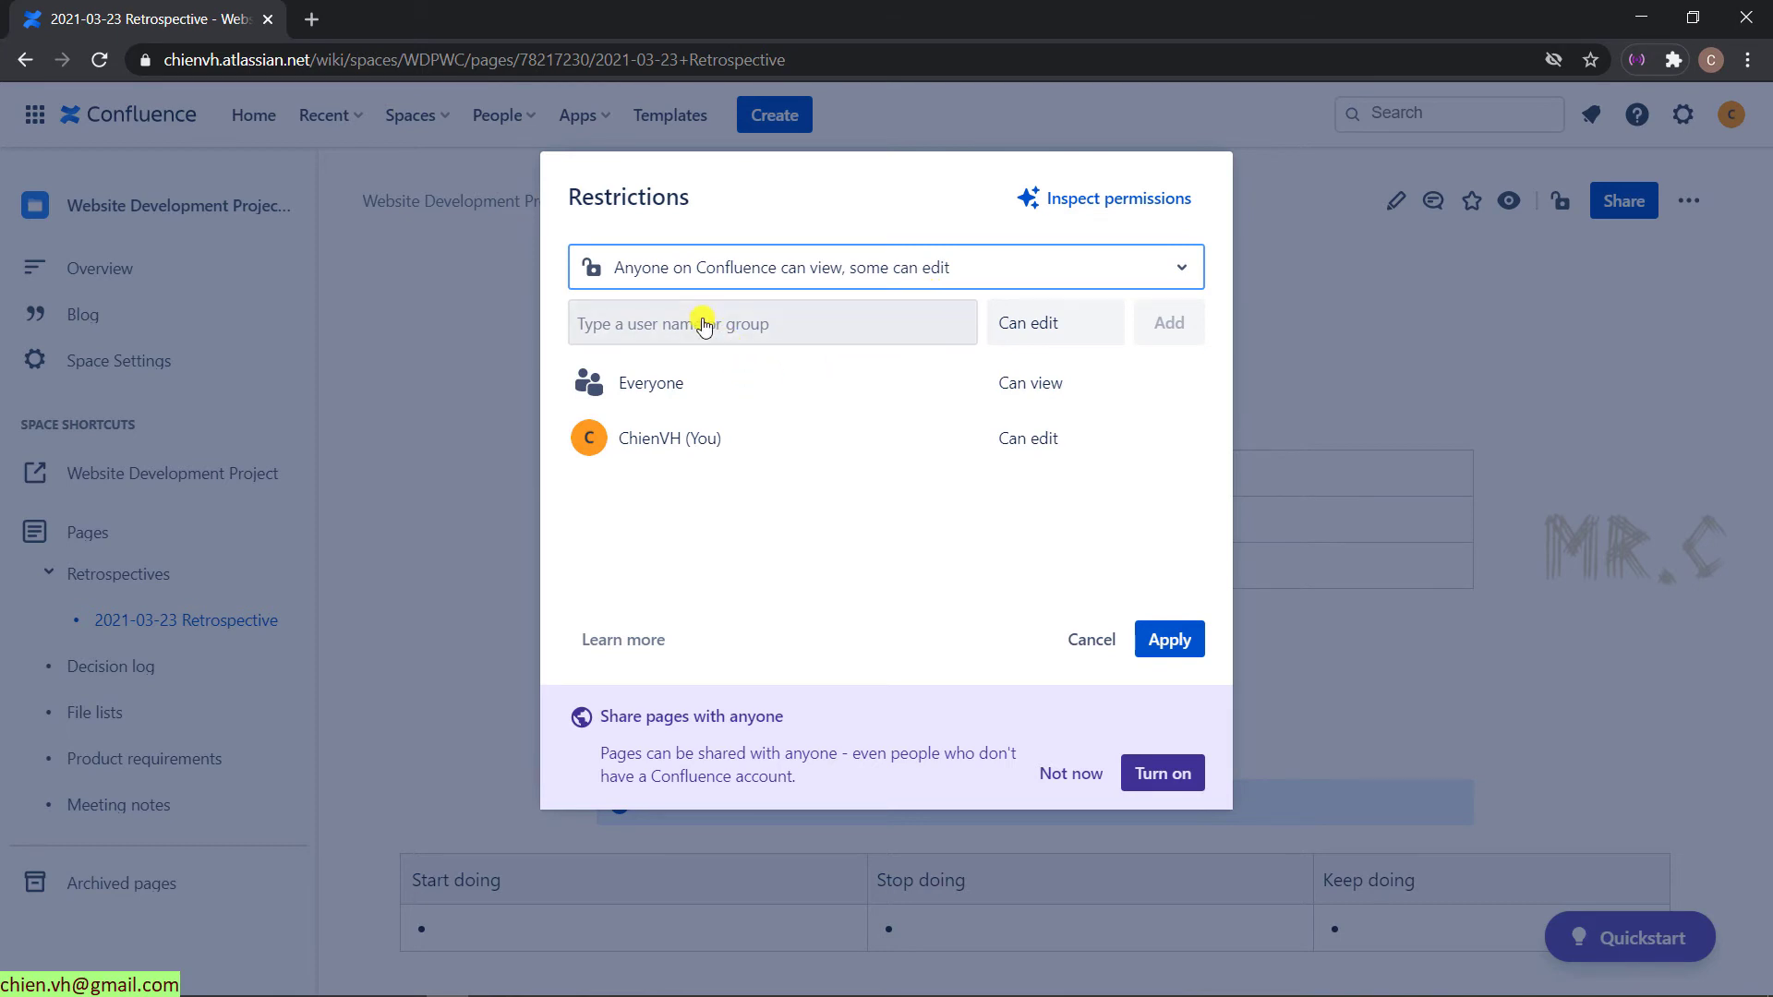
pyautogui.click(1113, 266)
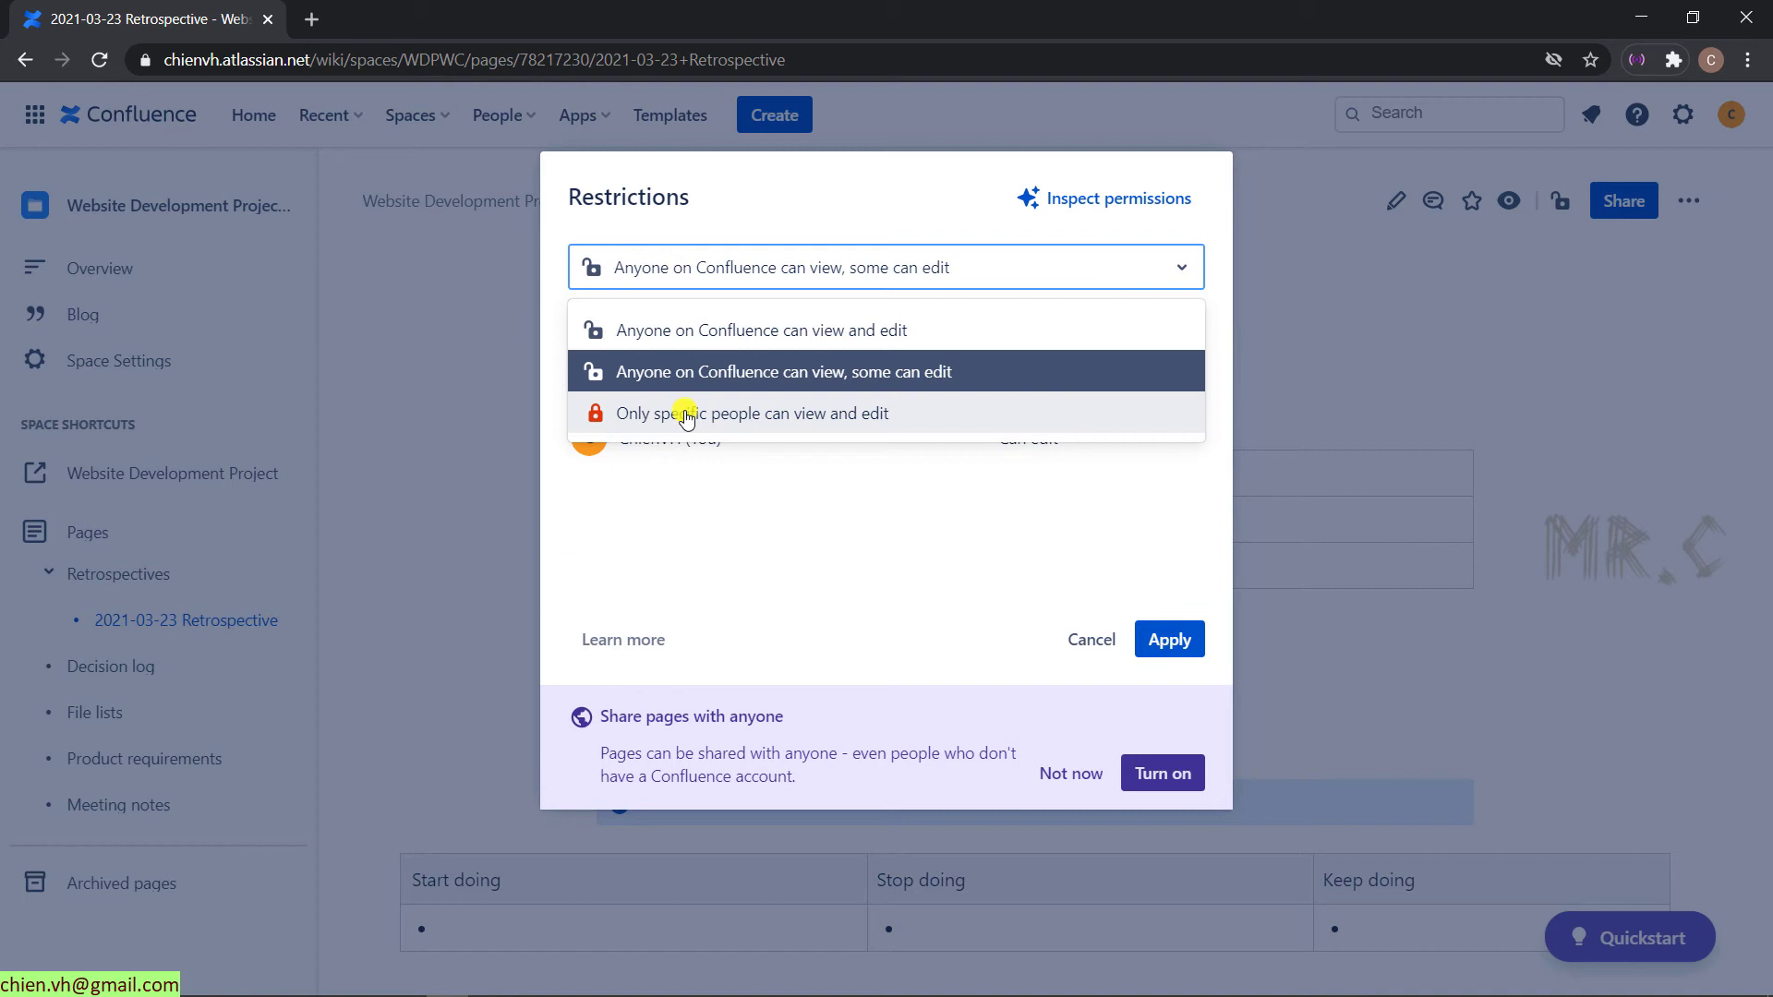
pyautogui.click(685, 416)
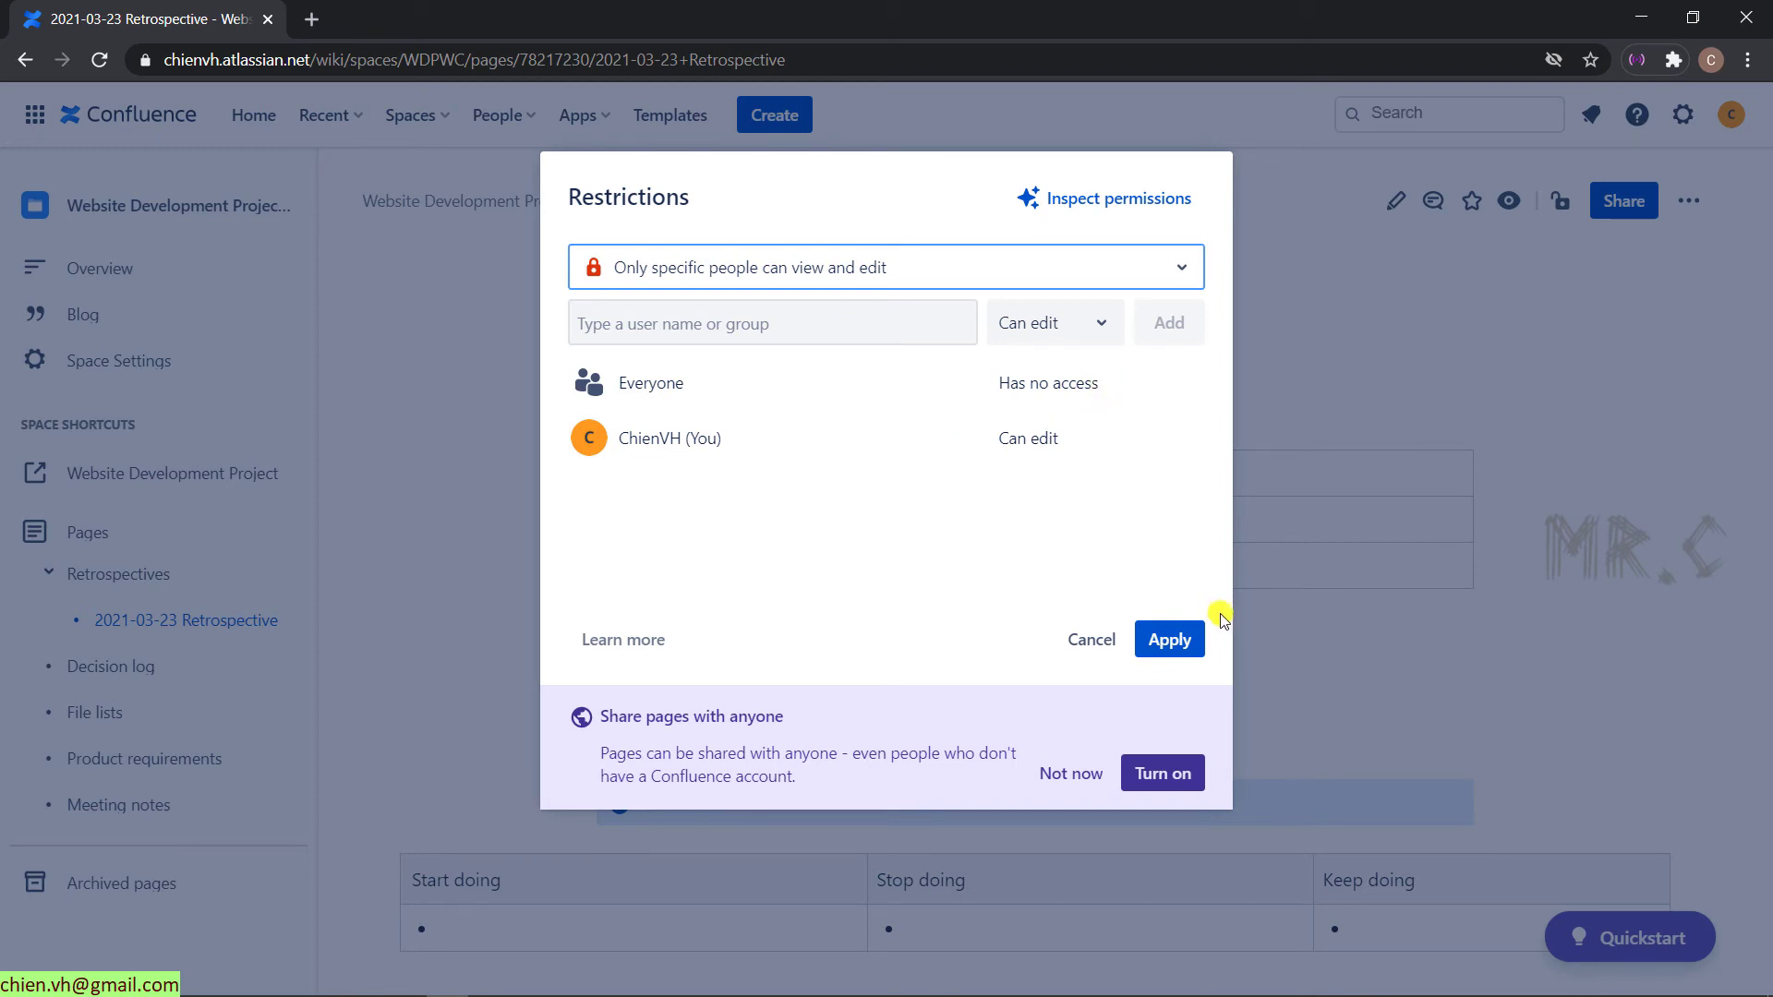
pyautogui.click(1183, 644)
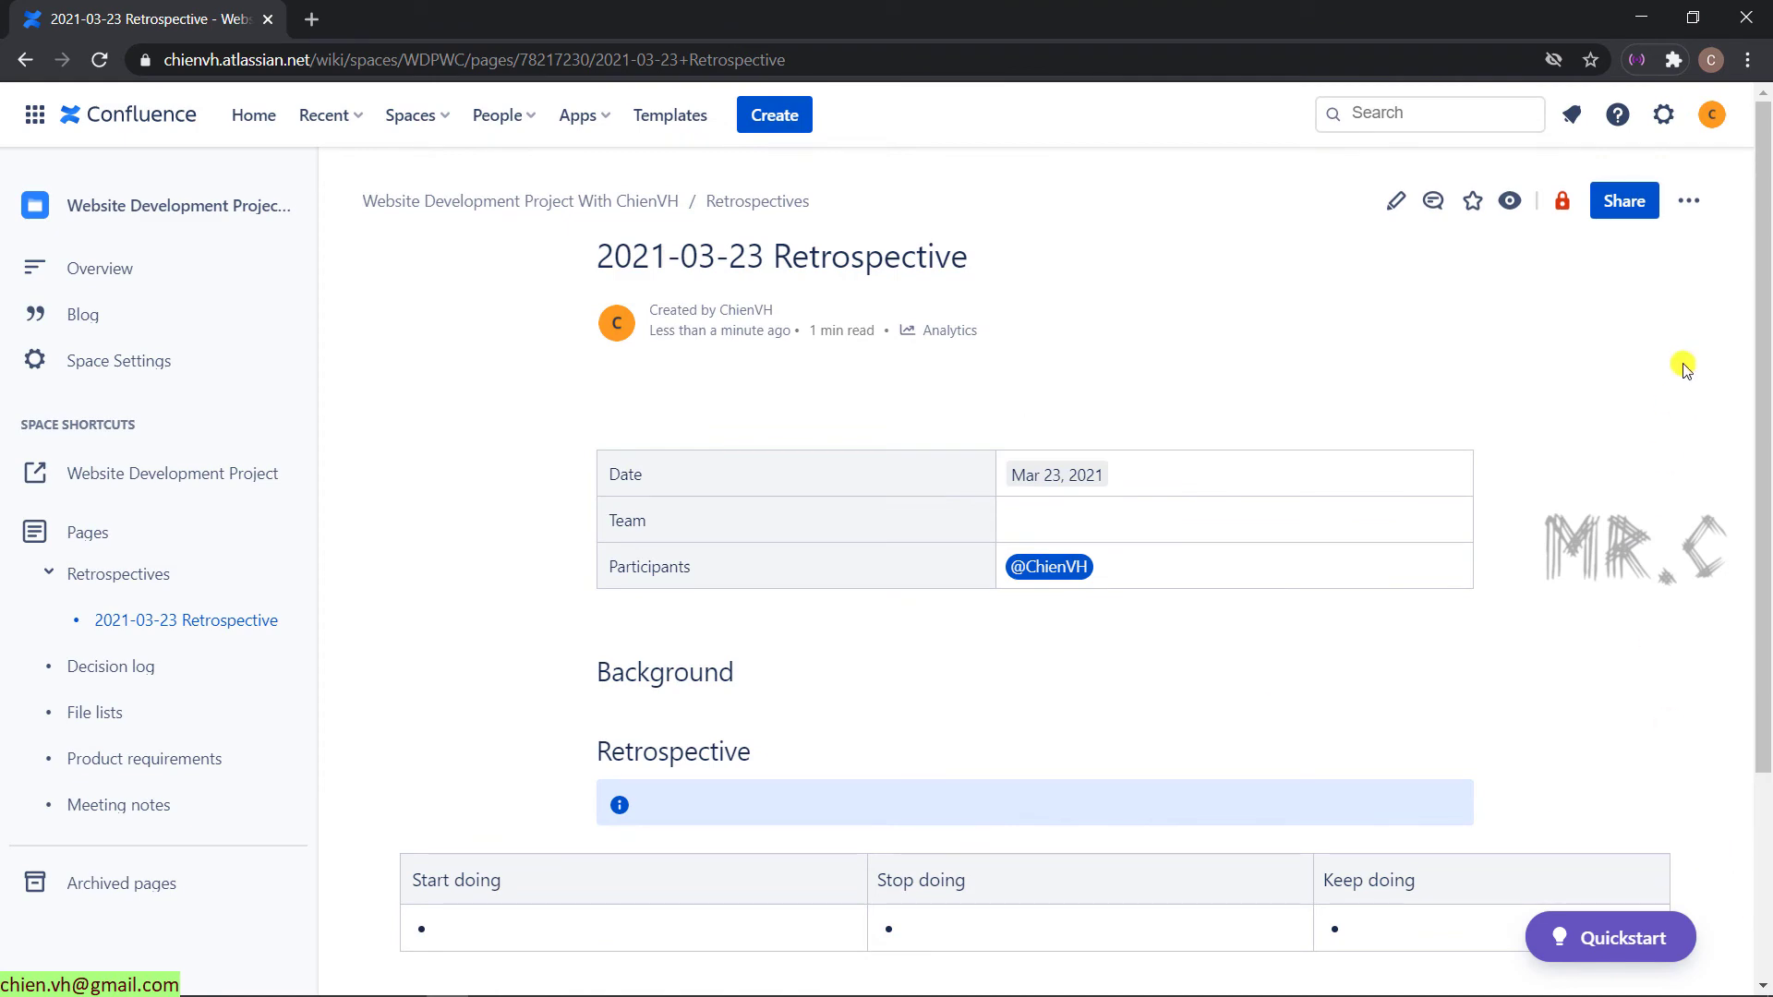
# - Bring the teammate's browser window forward and maximize it
pyautogui.moveTo(1148, 12); pyautogui.dragTo(1416, 164)
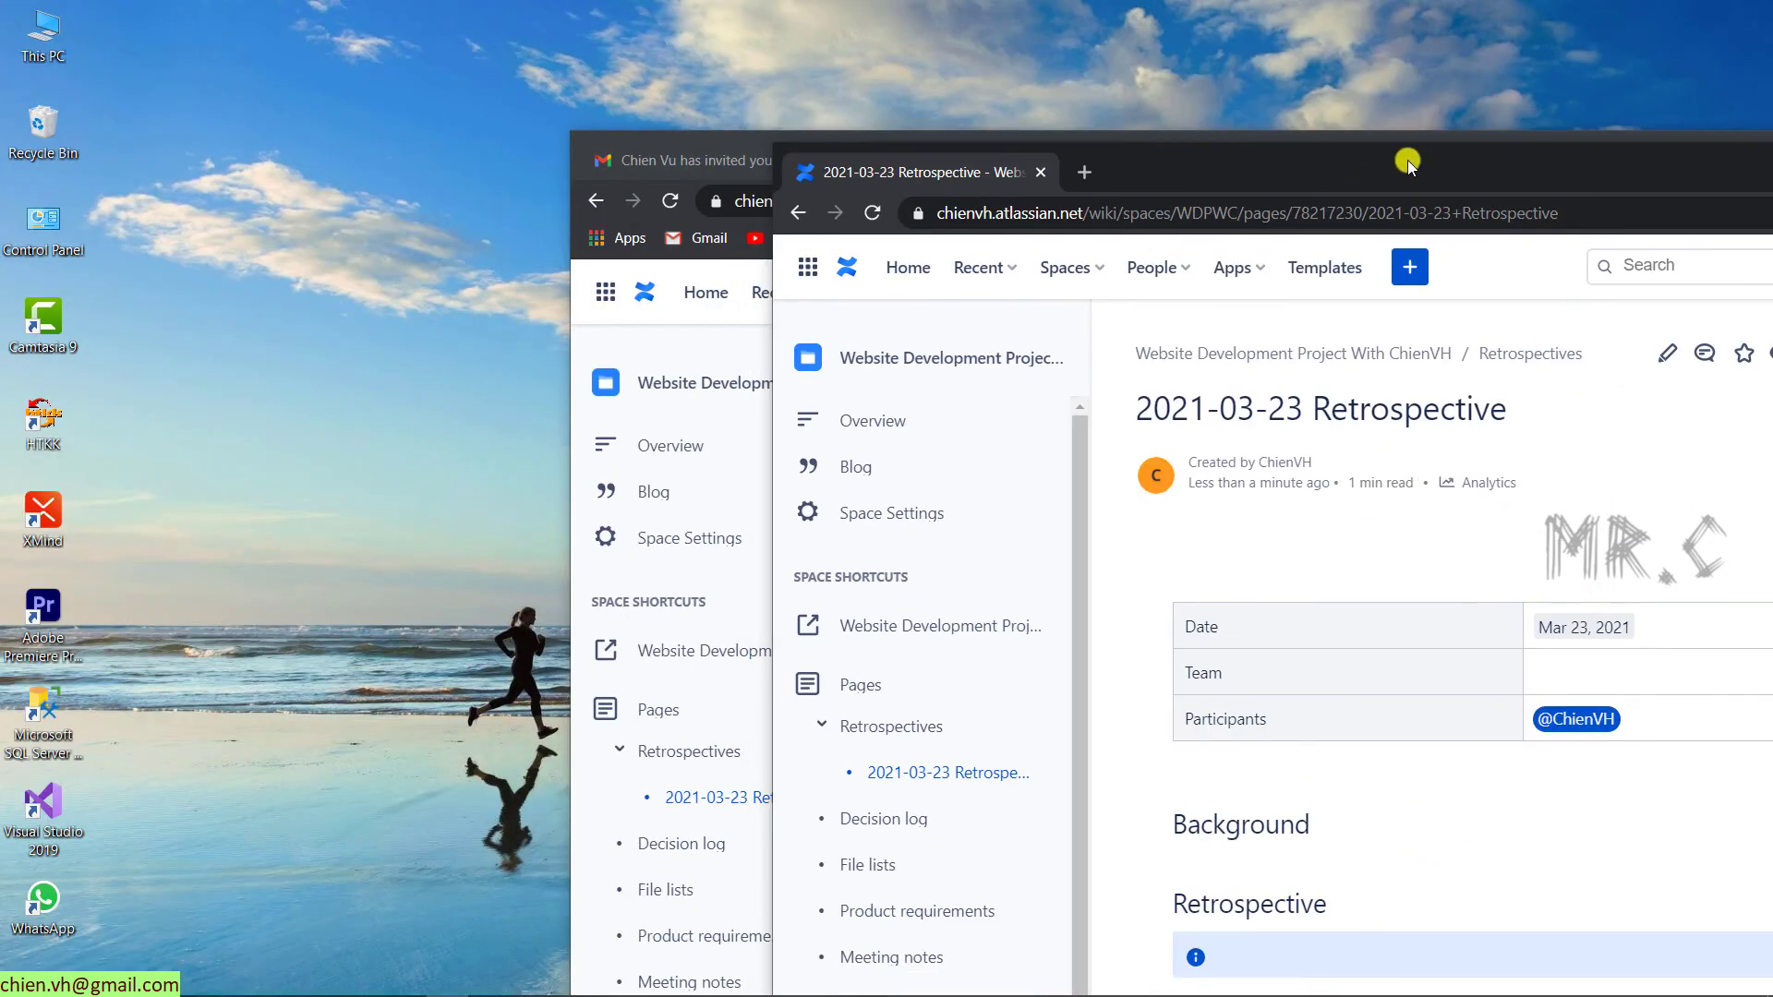
pyautogui.moveTo(914, 175); pyautogui.dragTo(748, 152)
pyautogui.moveTo(1250, 164); pyautogui.dragTo(792, 80)
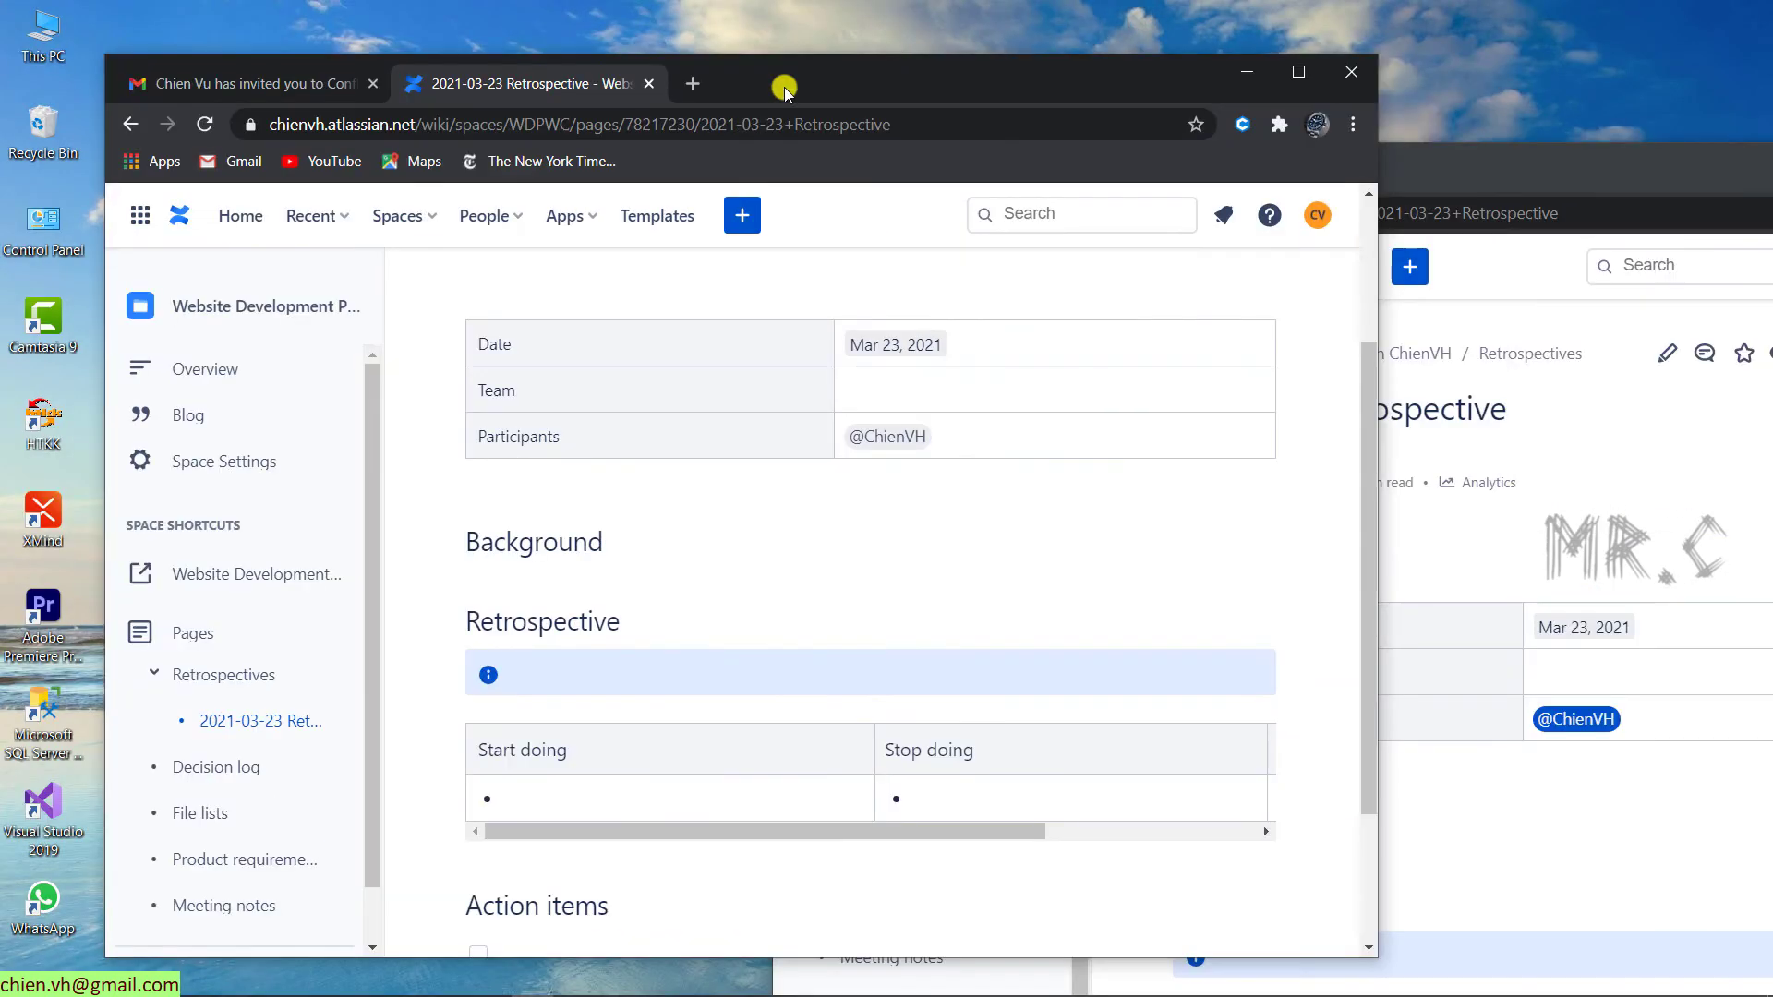
pyautogui.doubleClick(805, 85)
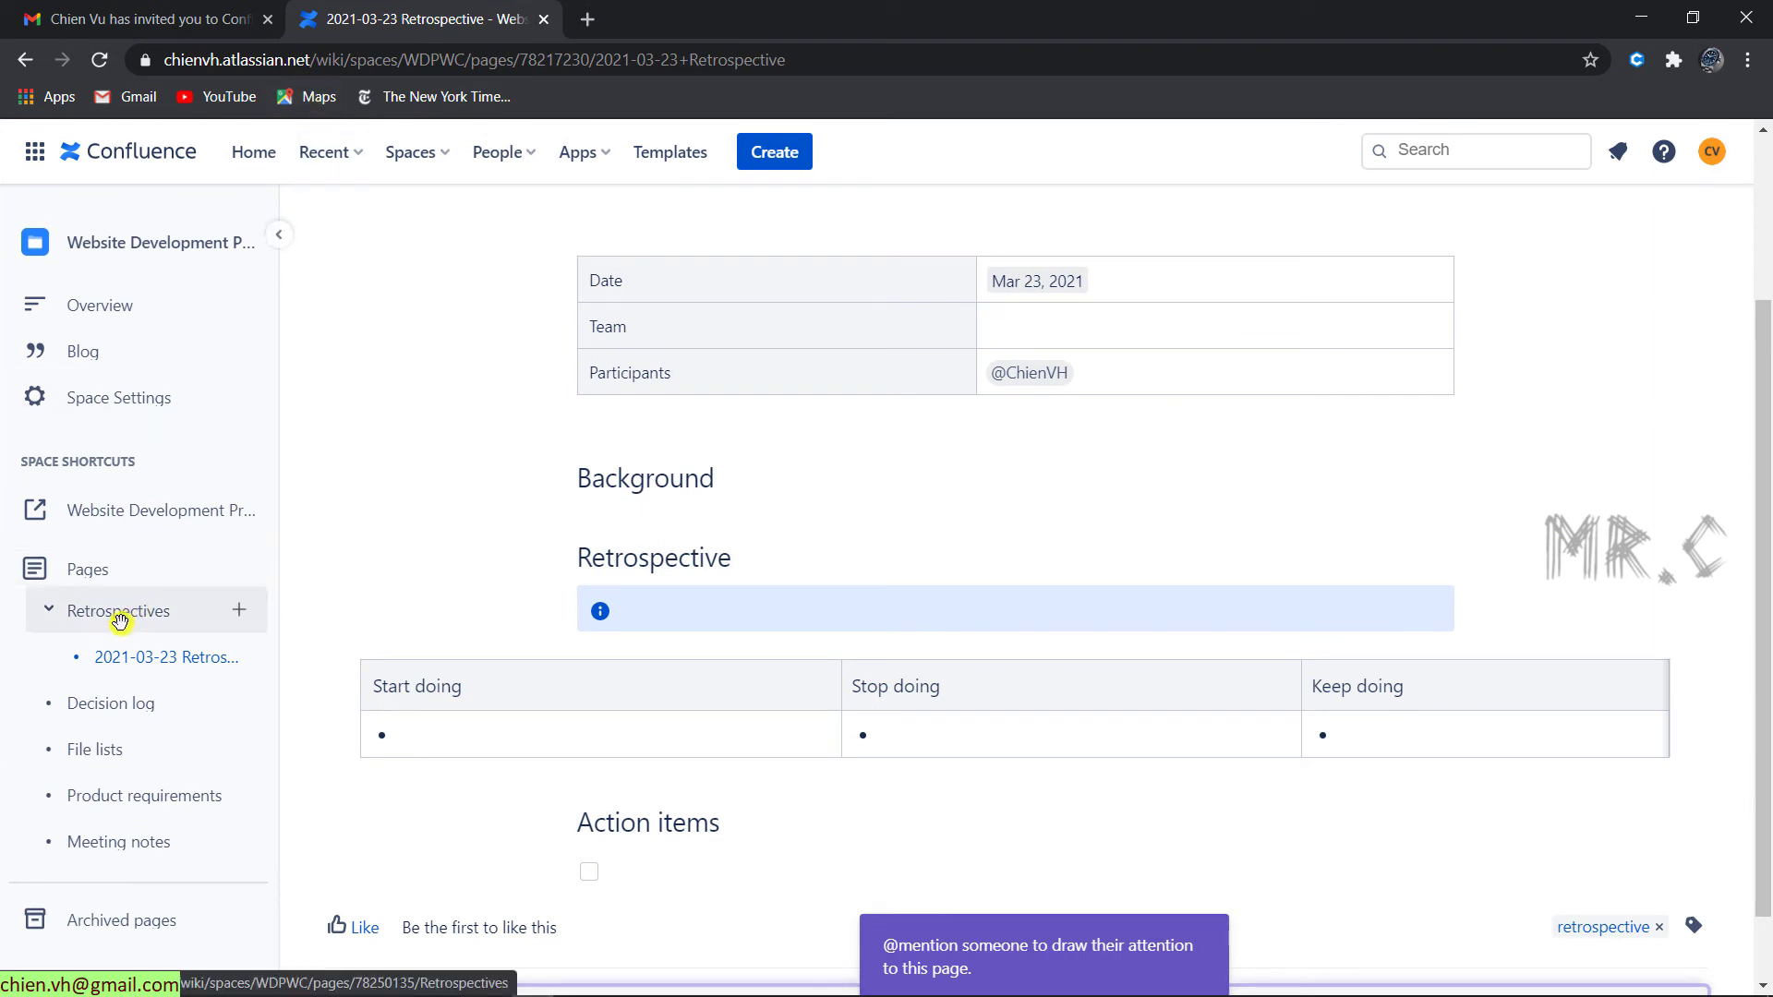
# - As the teammate, reload Retrospectives to confirm no child pages show, widening the sidebar
pyautogui.click(118, 618)
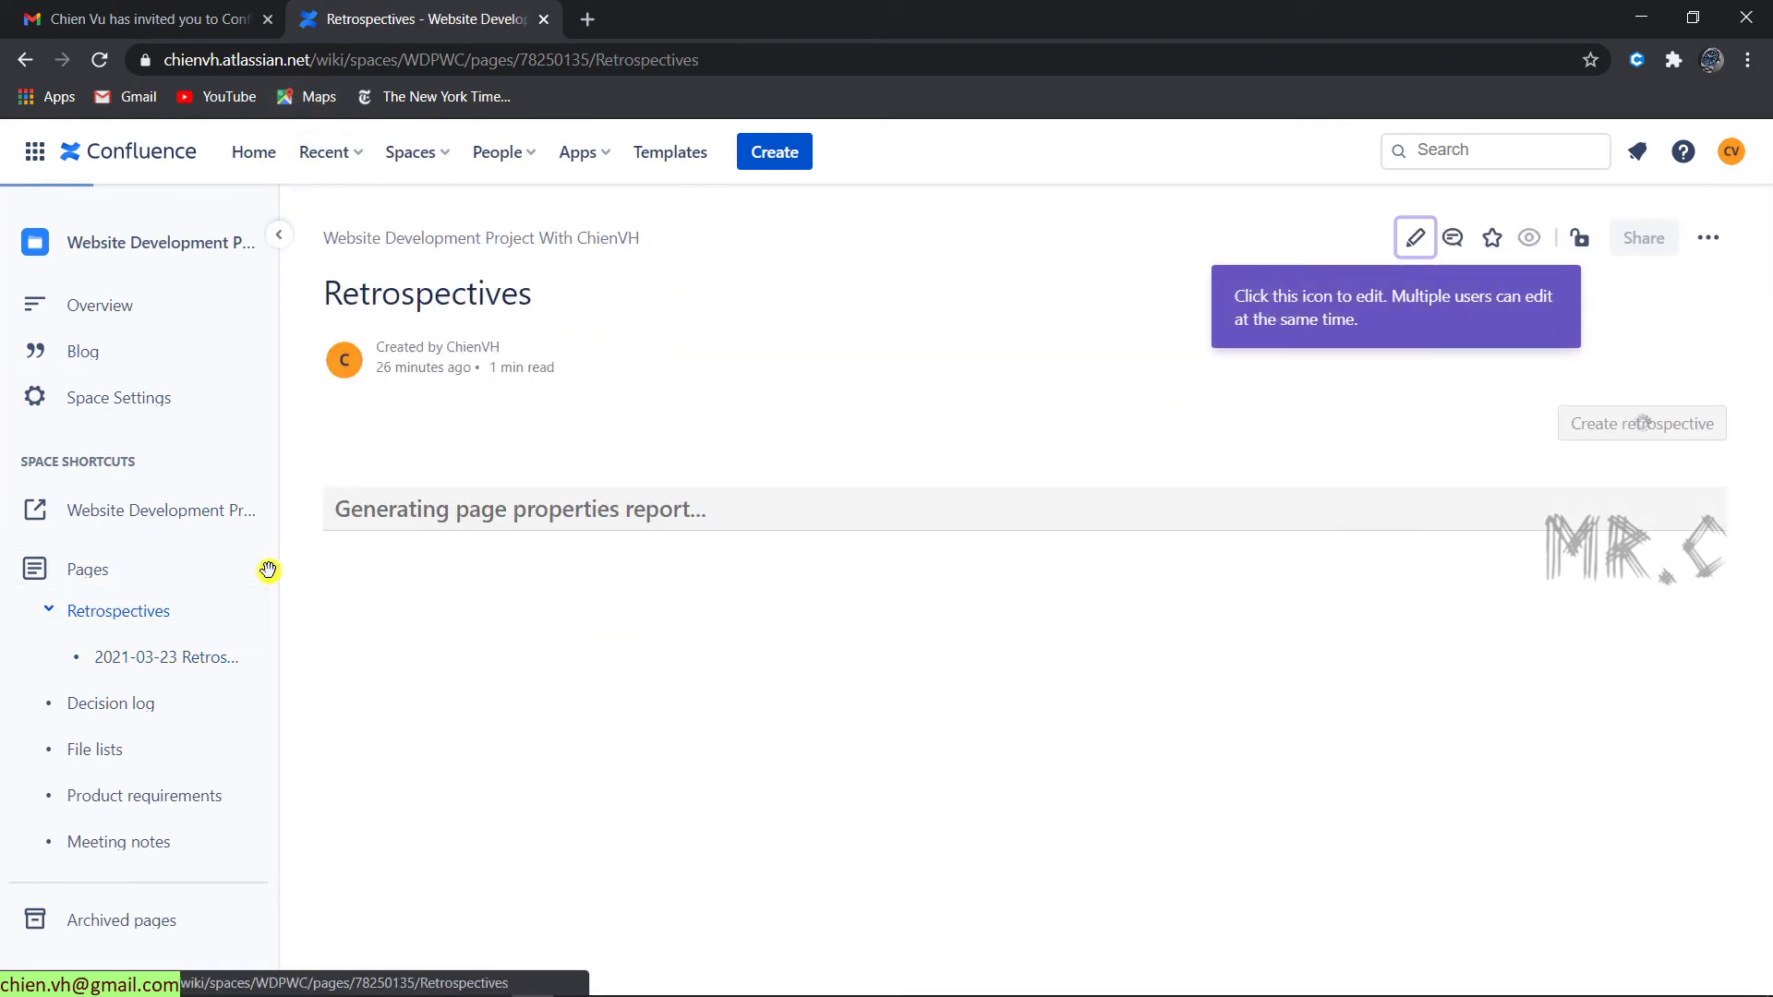
pyautogui.click(103, 59)
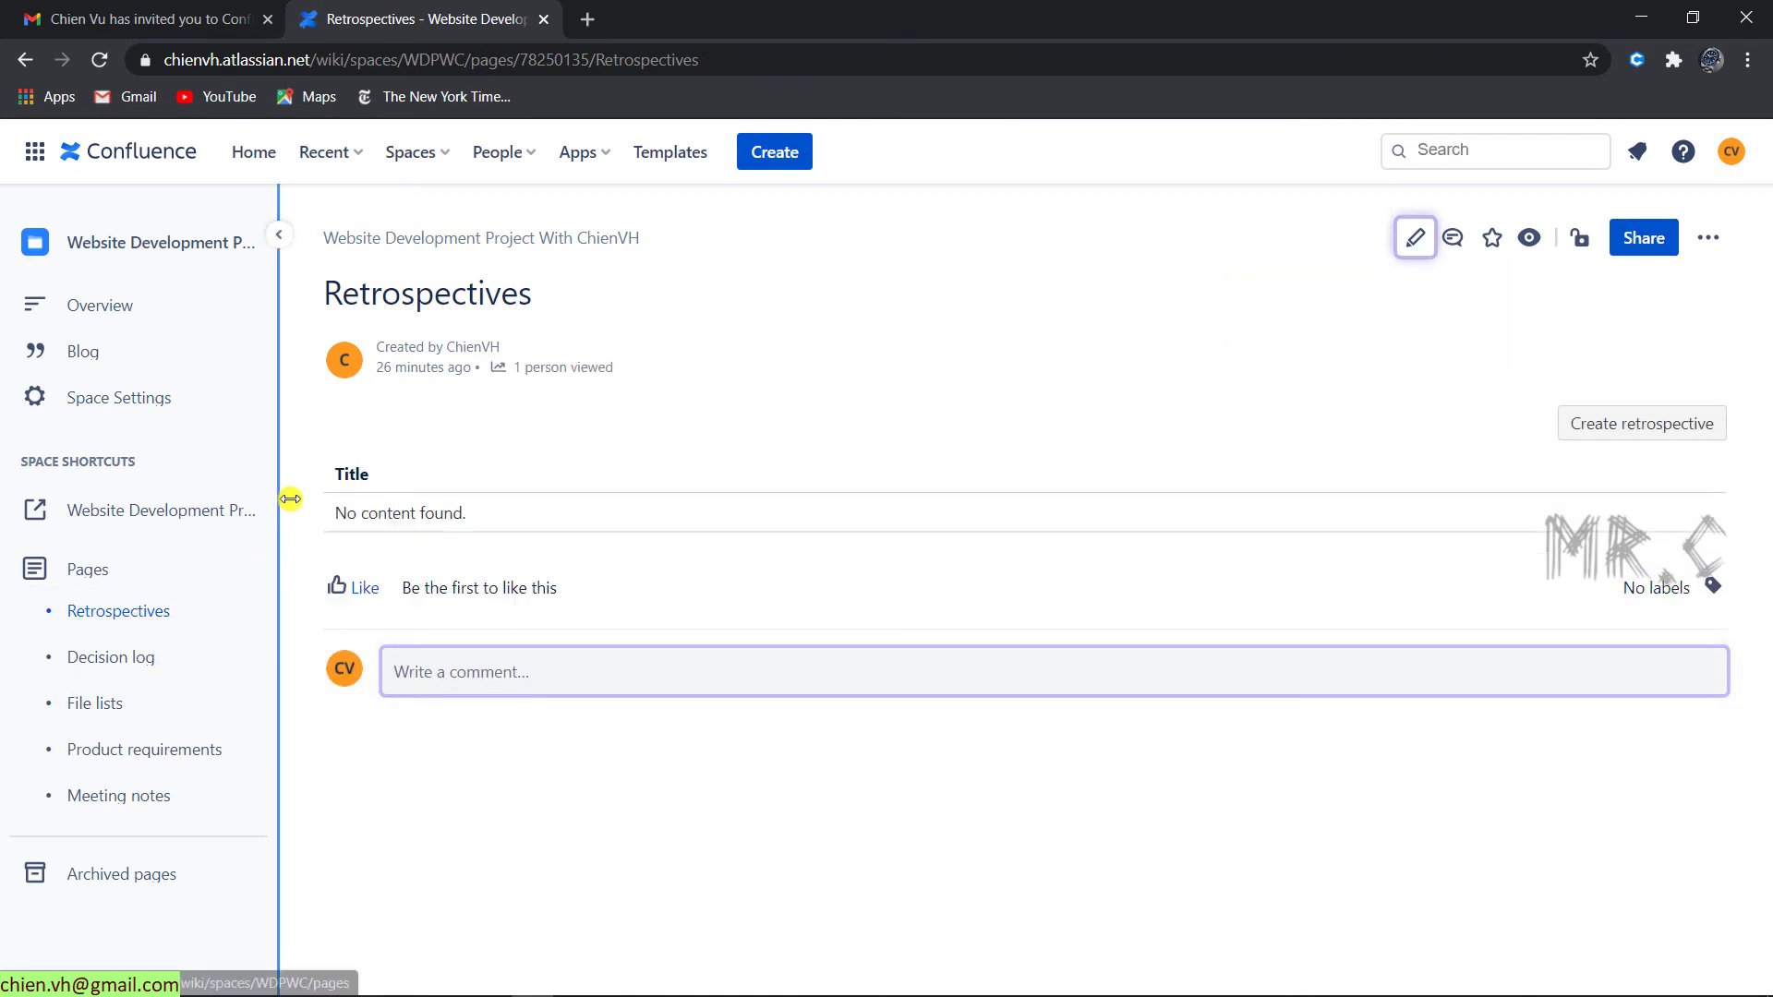
pyautogui.moveTo(290, 499); pyautogui.dragTo(424, 492)
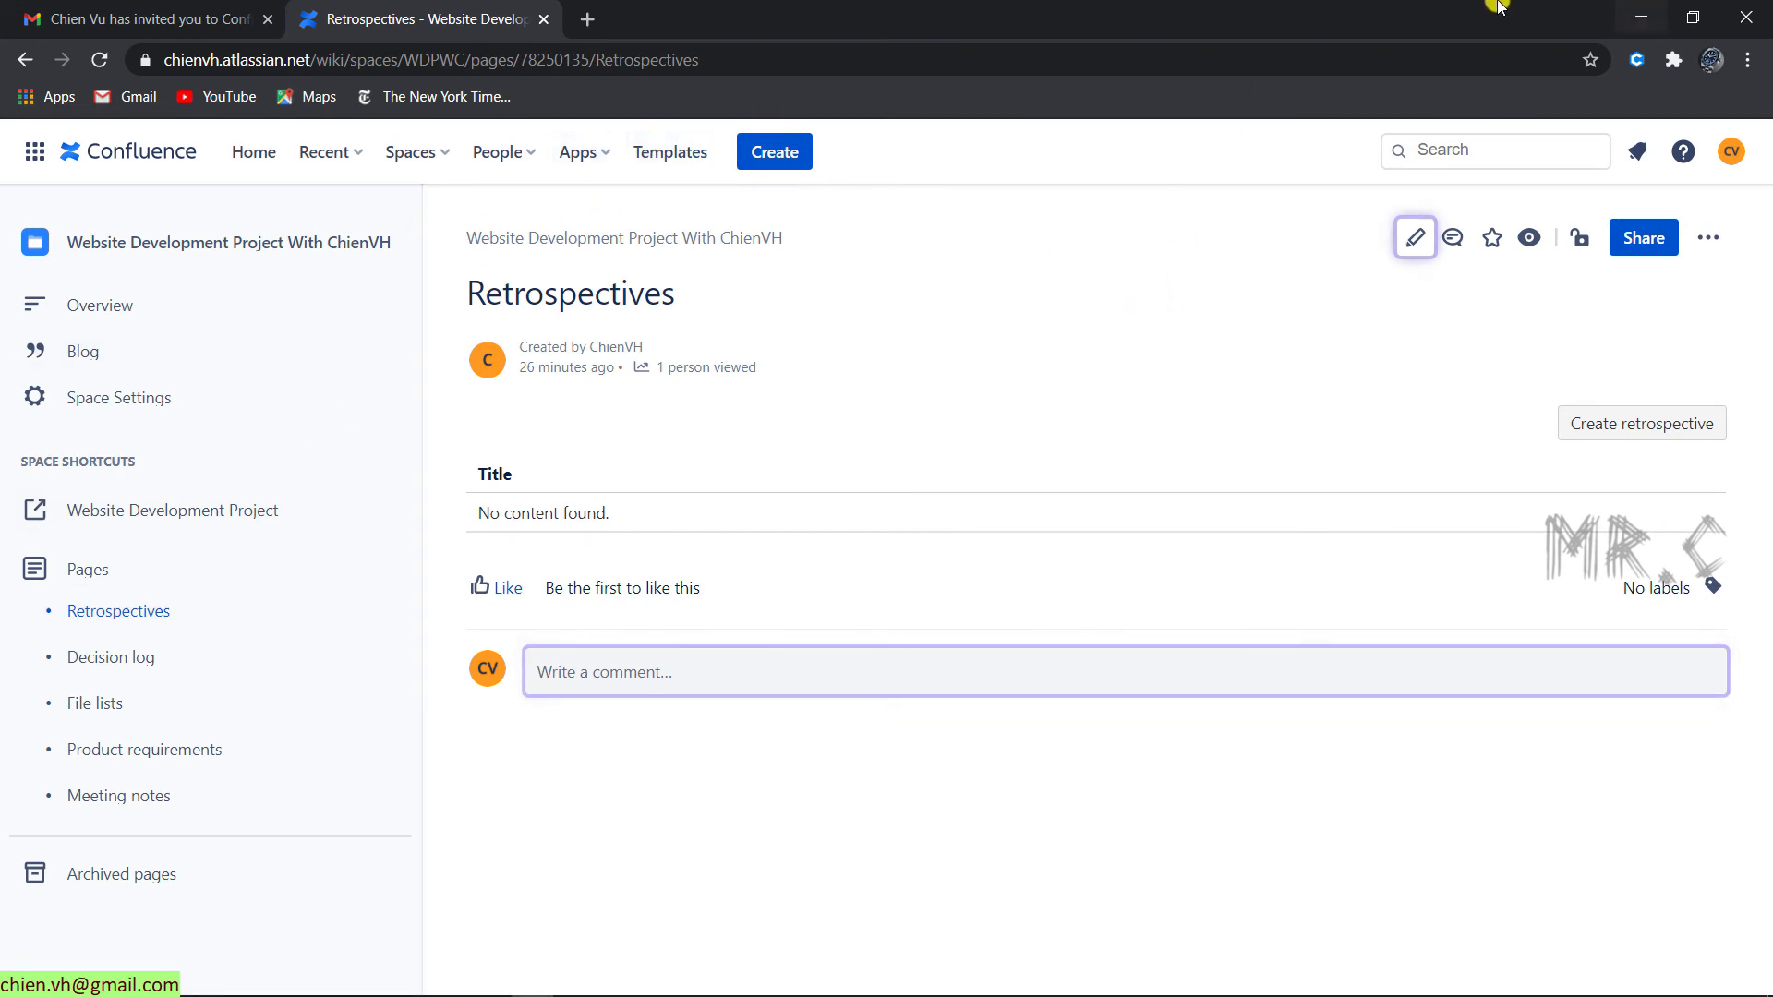
pyautogui.doubleClick(1438, 13)
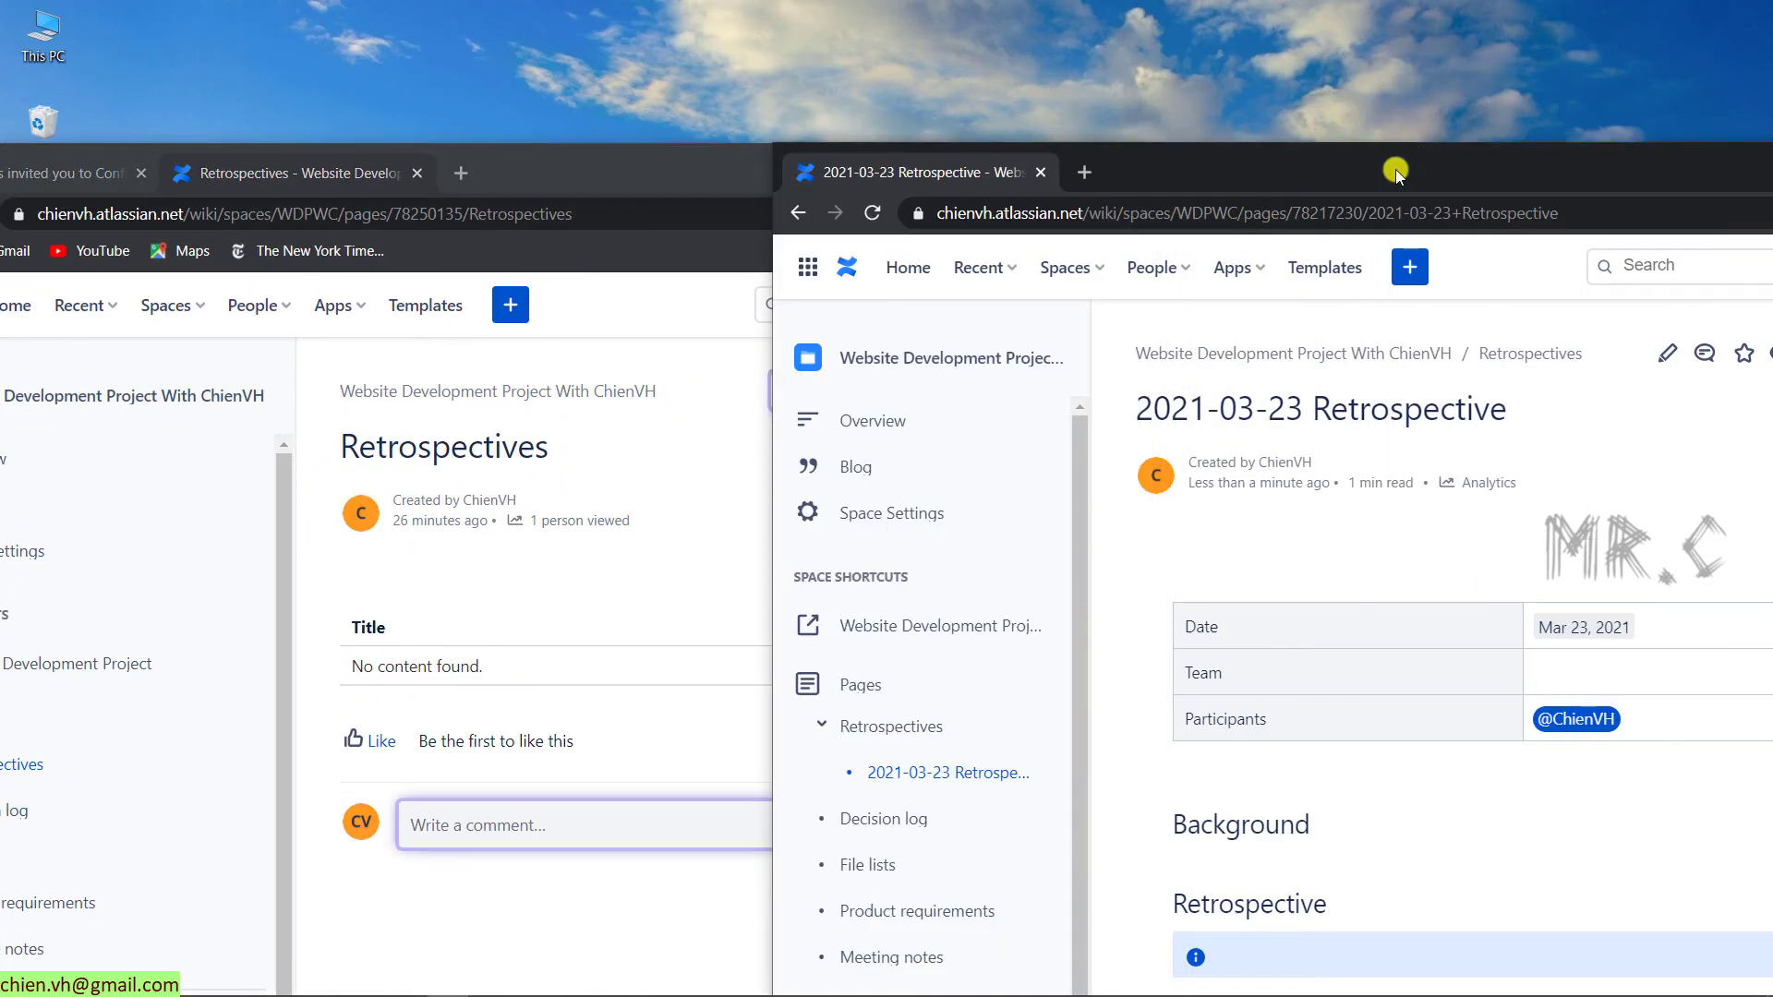
# - In the owner's window, add the teammate to the page restrictions with Can edit and apply
pyautogui.doubleClick(1394, 169)
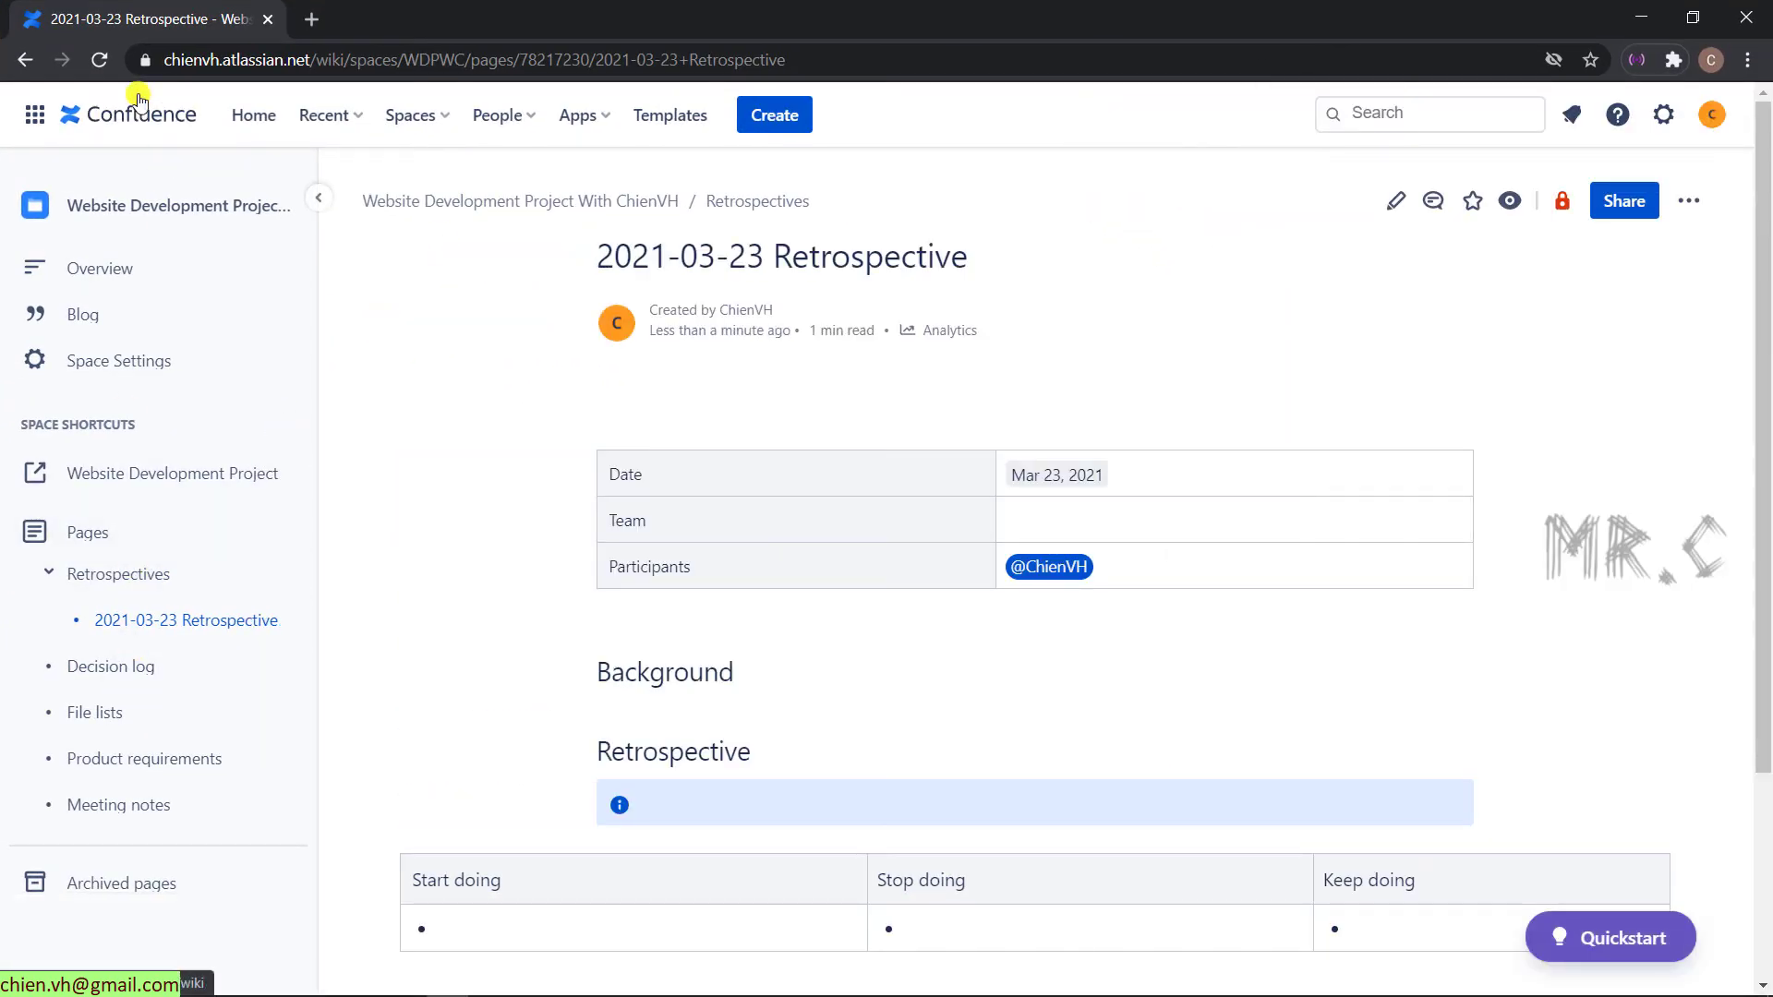
pyautogui.click(101, 60)
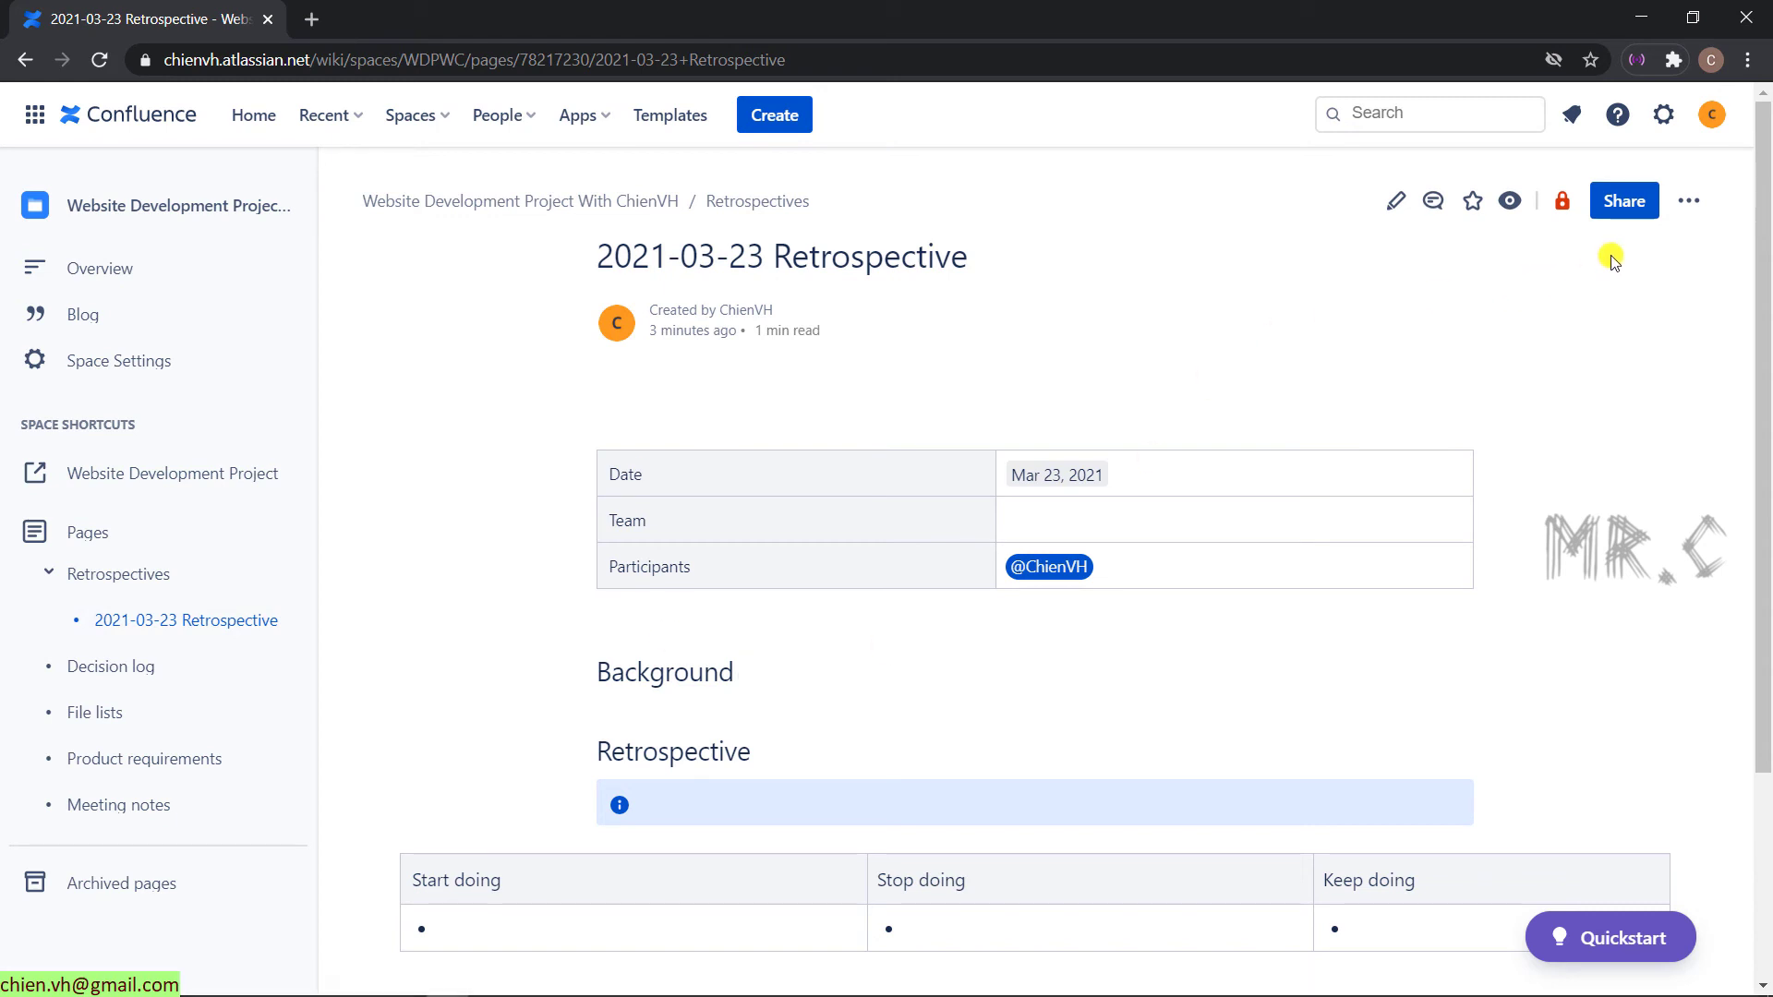
pyautogui.click(1568, 205)
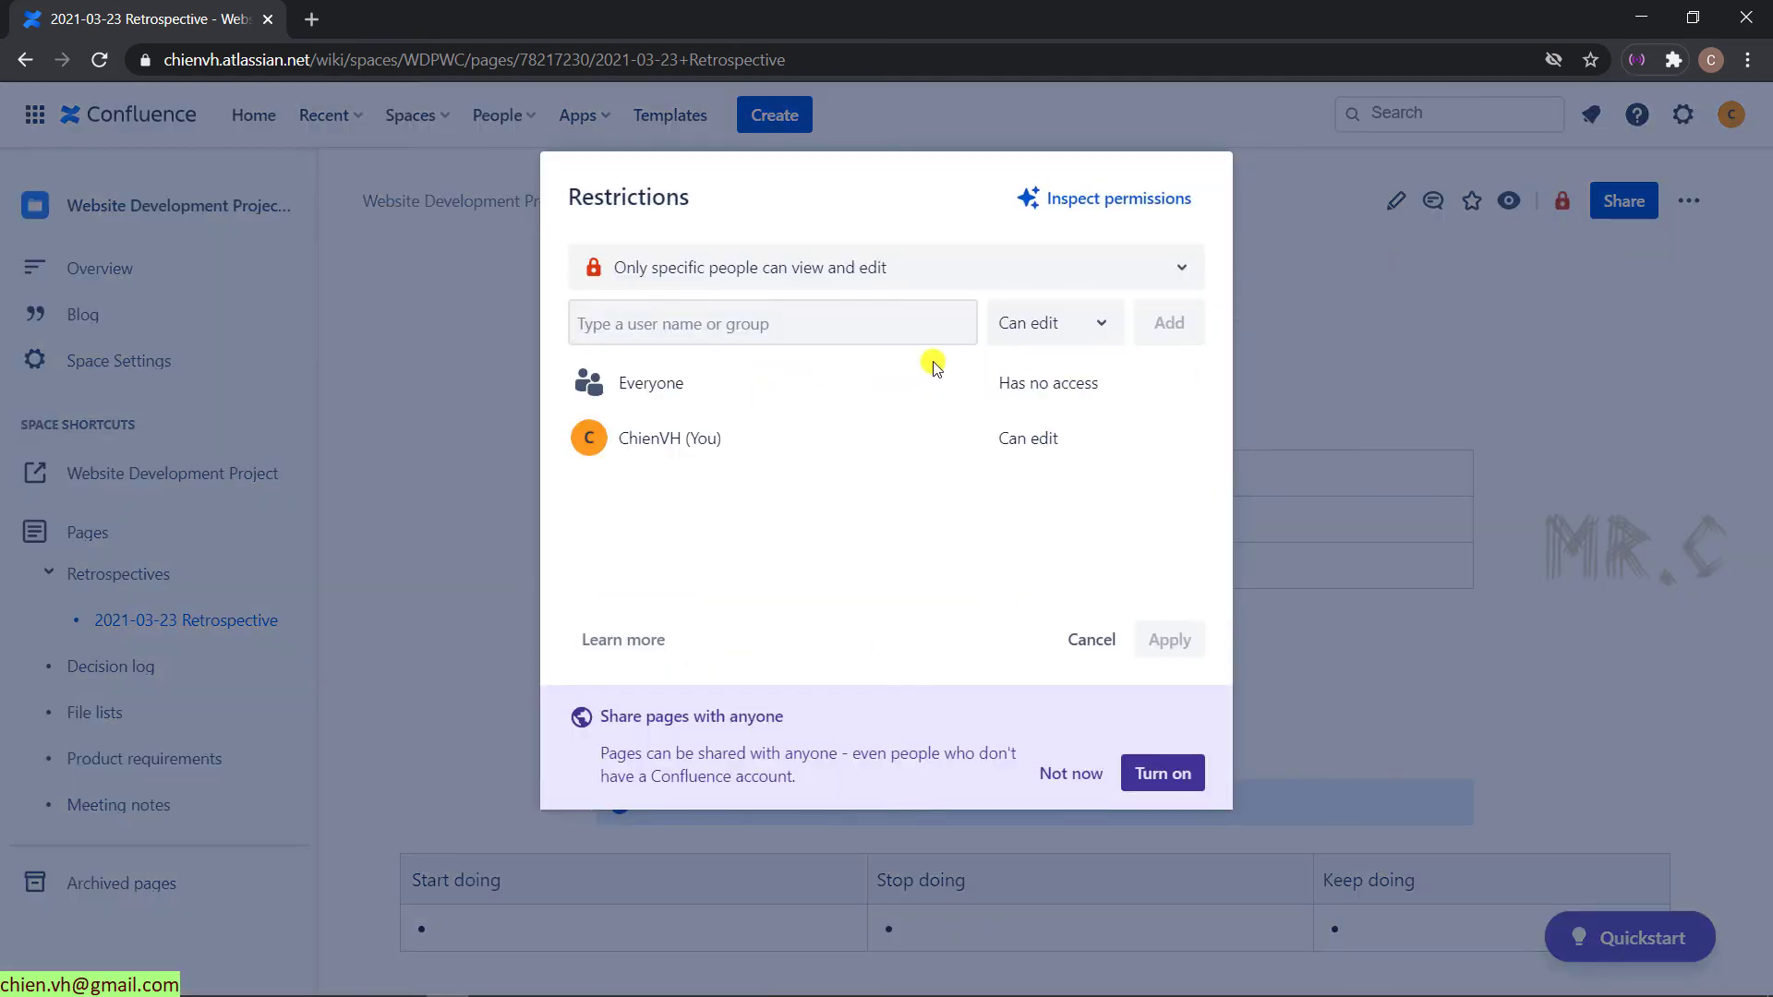
pyautogui.click(789, 334)
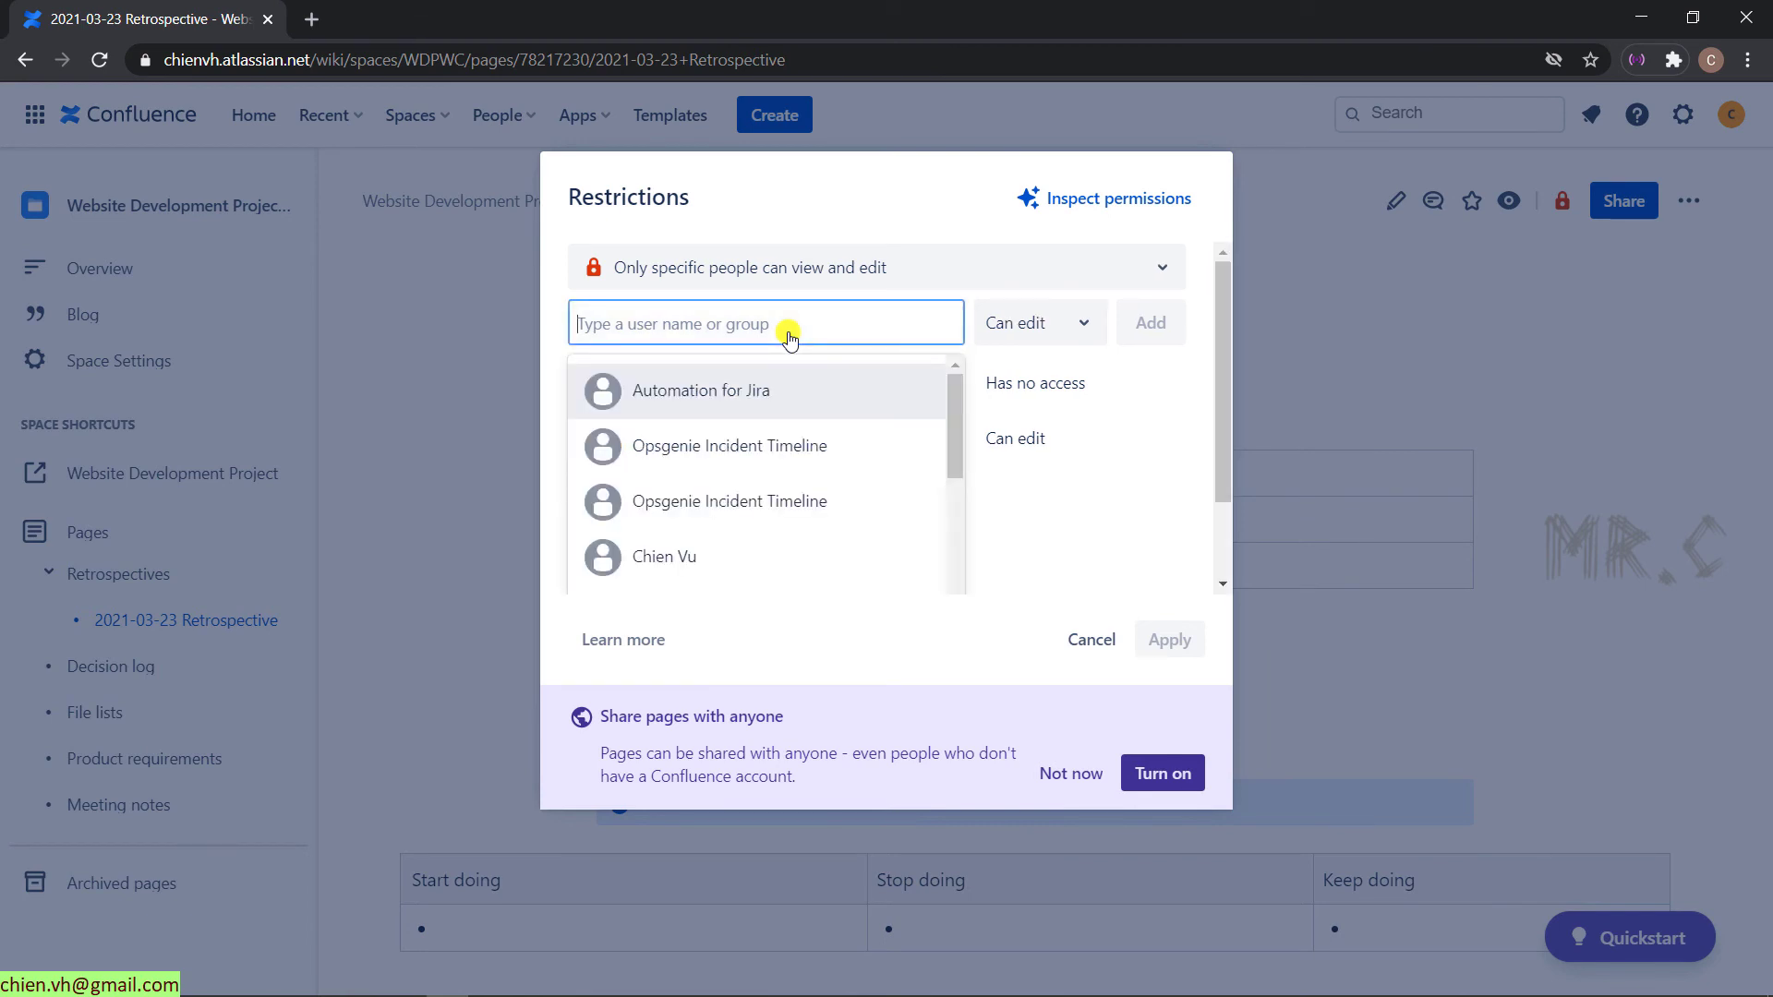
pyautogui.click(679, 556)
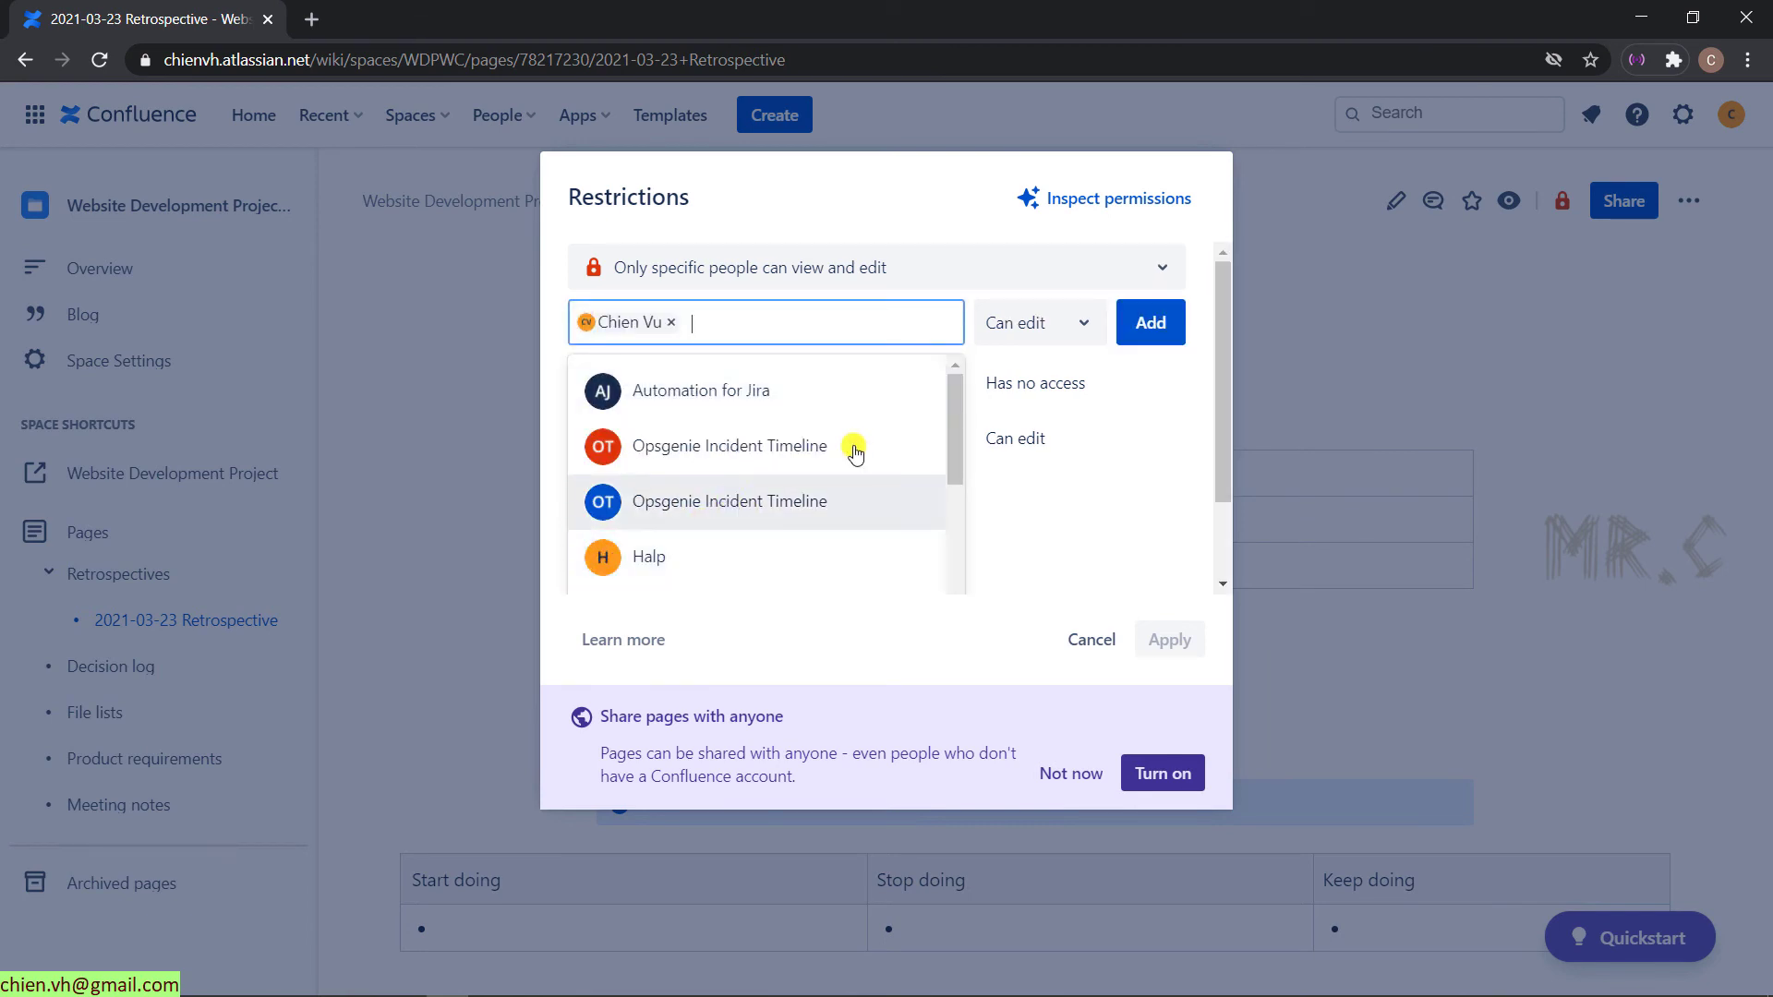
pyautogui.click(1076, 324)
pyautogui.click(961, 222)
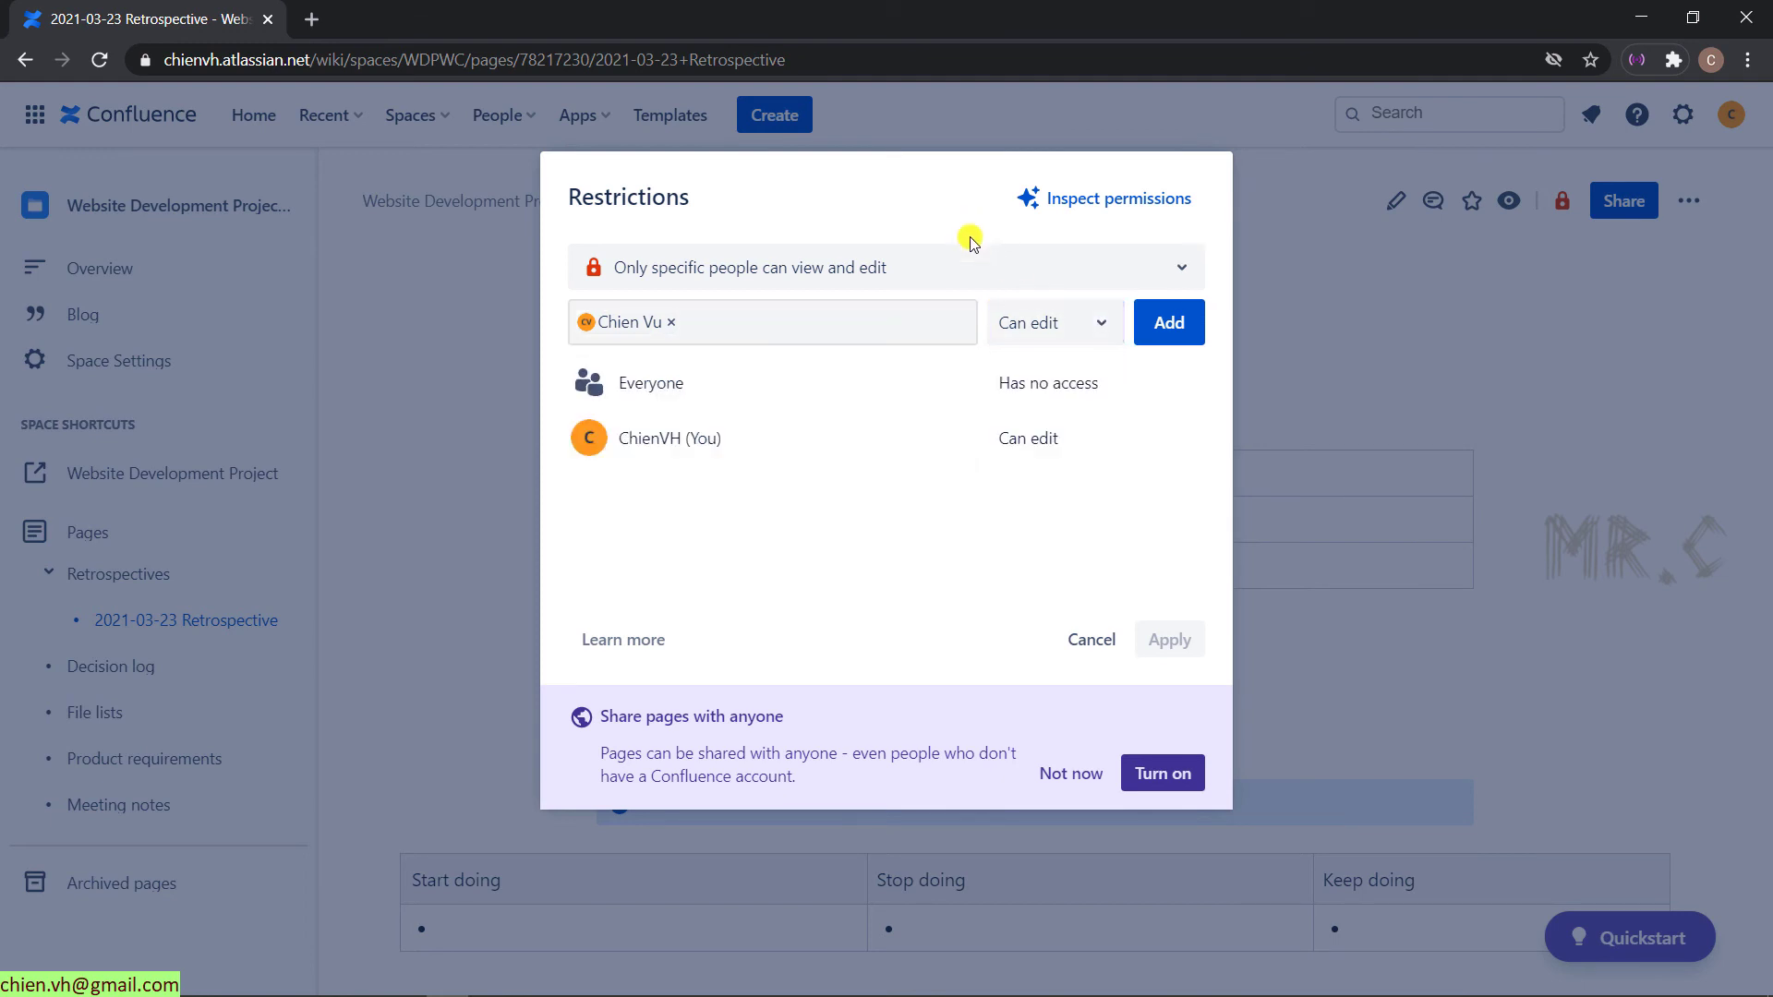
pyautogui.click(1175, 325)
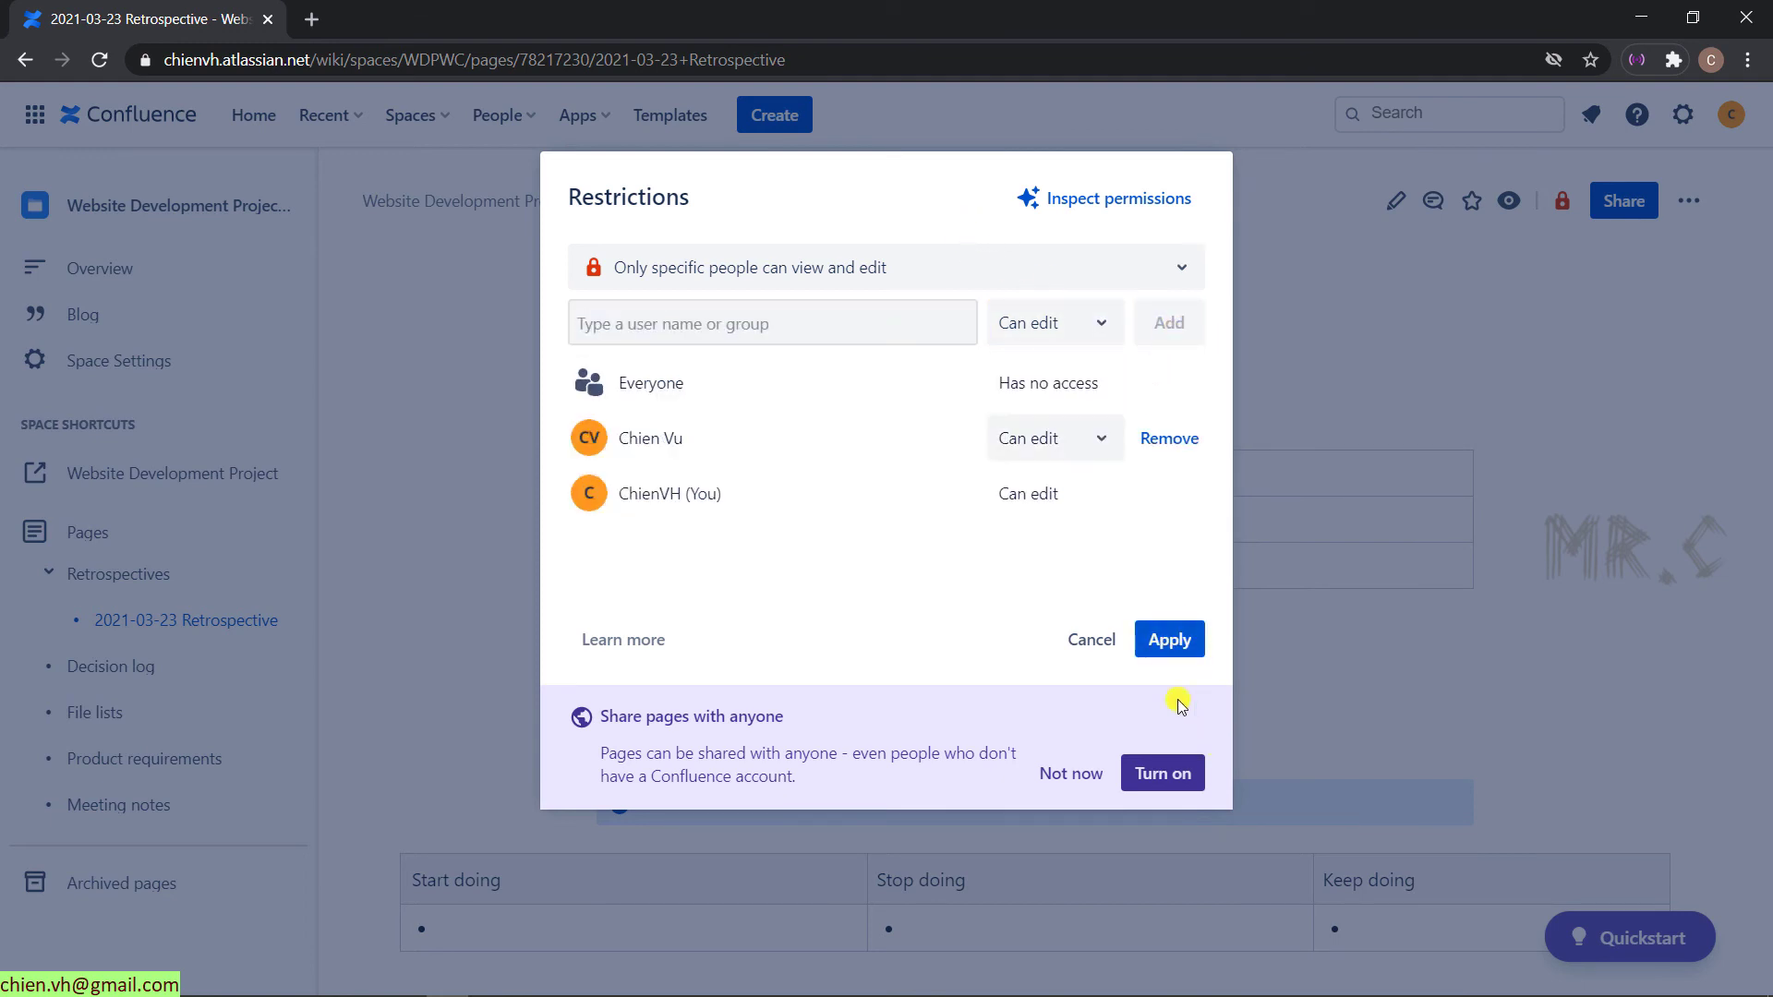
pyautogui.click(1170, 637)
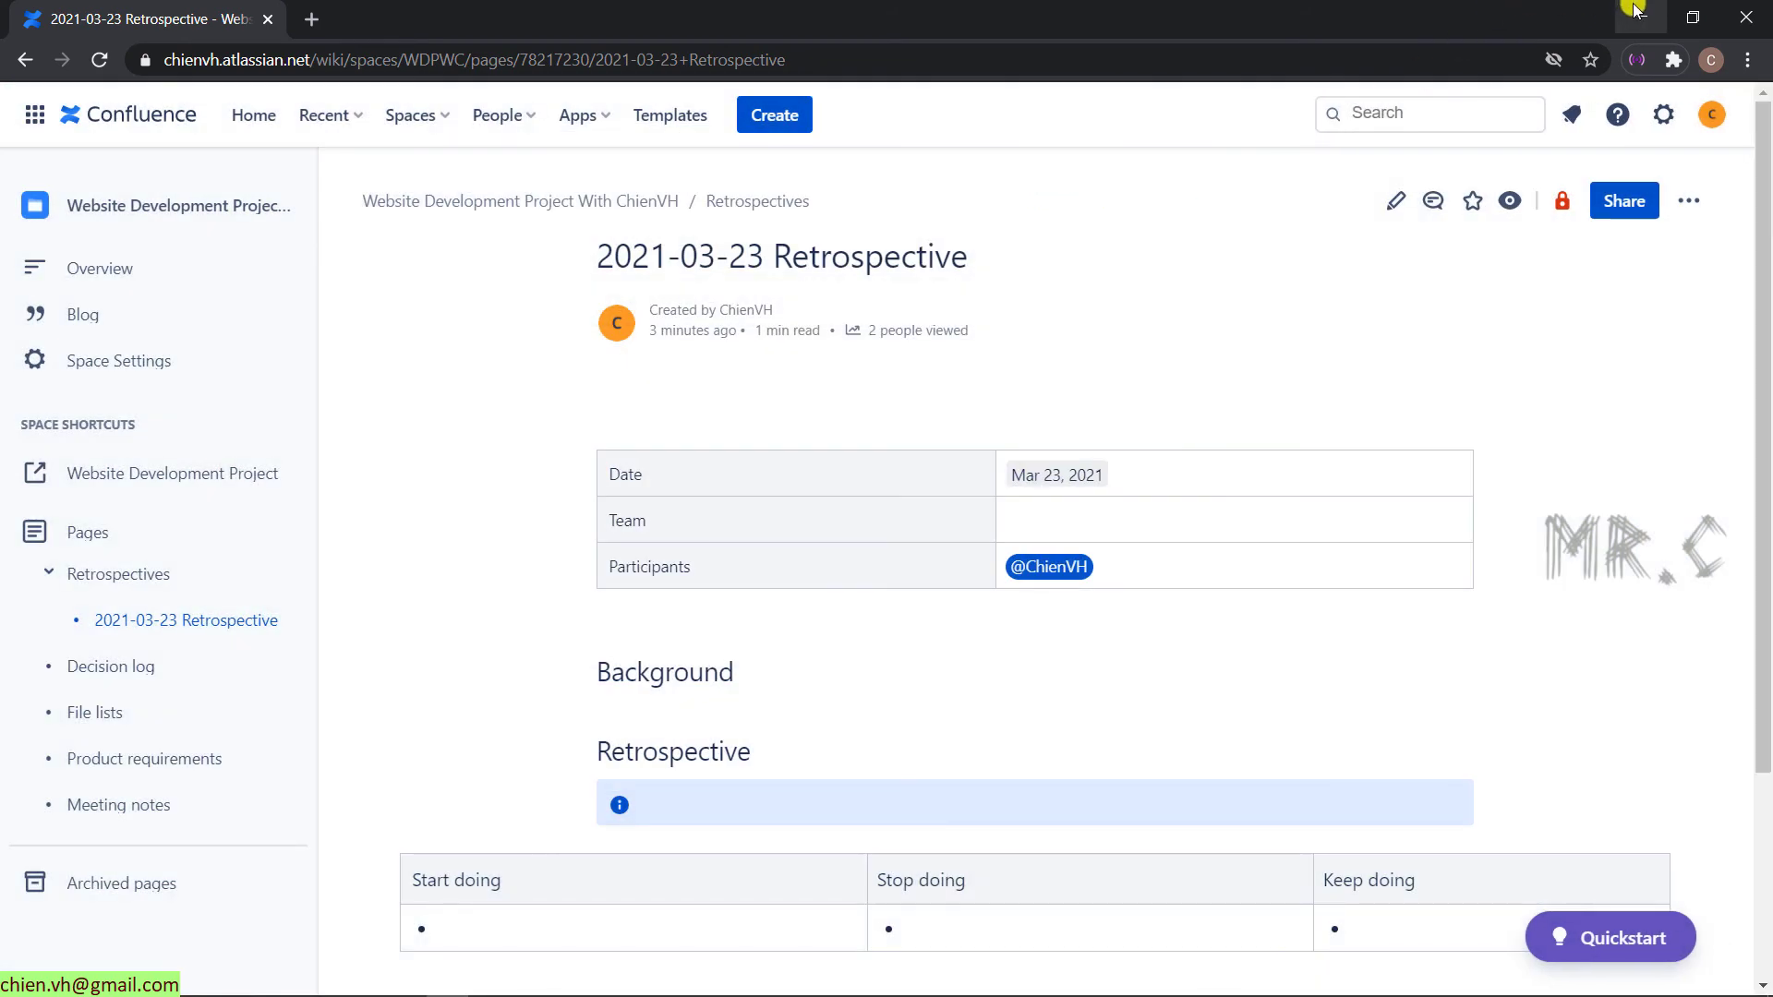
# - In the teammate's maximized window, reload Retrospectives and open the now-listed 2021-03-23 Retrospective
pyautogui.moveTo(1568, 13); pyautogui.dragTo(1638, 146)
pyautogui.click(526, 174)
pyautogui.press('super+Up')
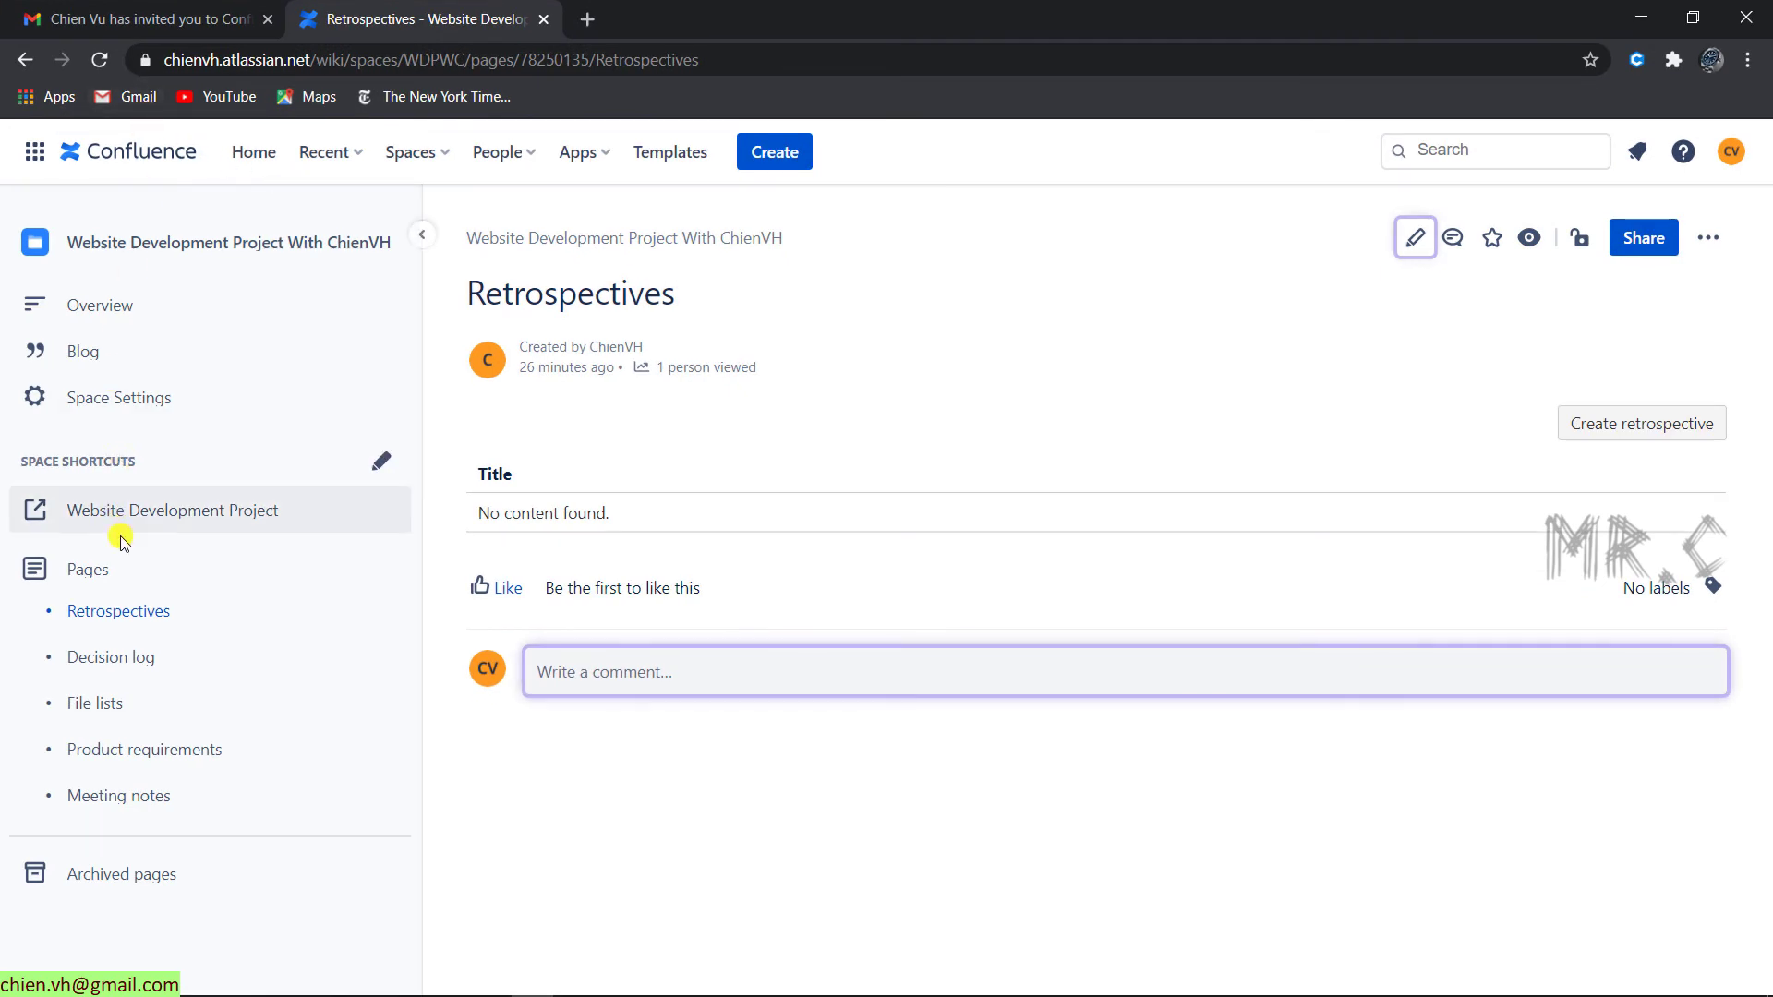
pyautogui.click(100, 61)
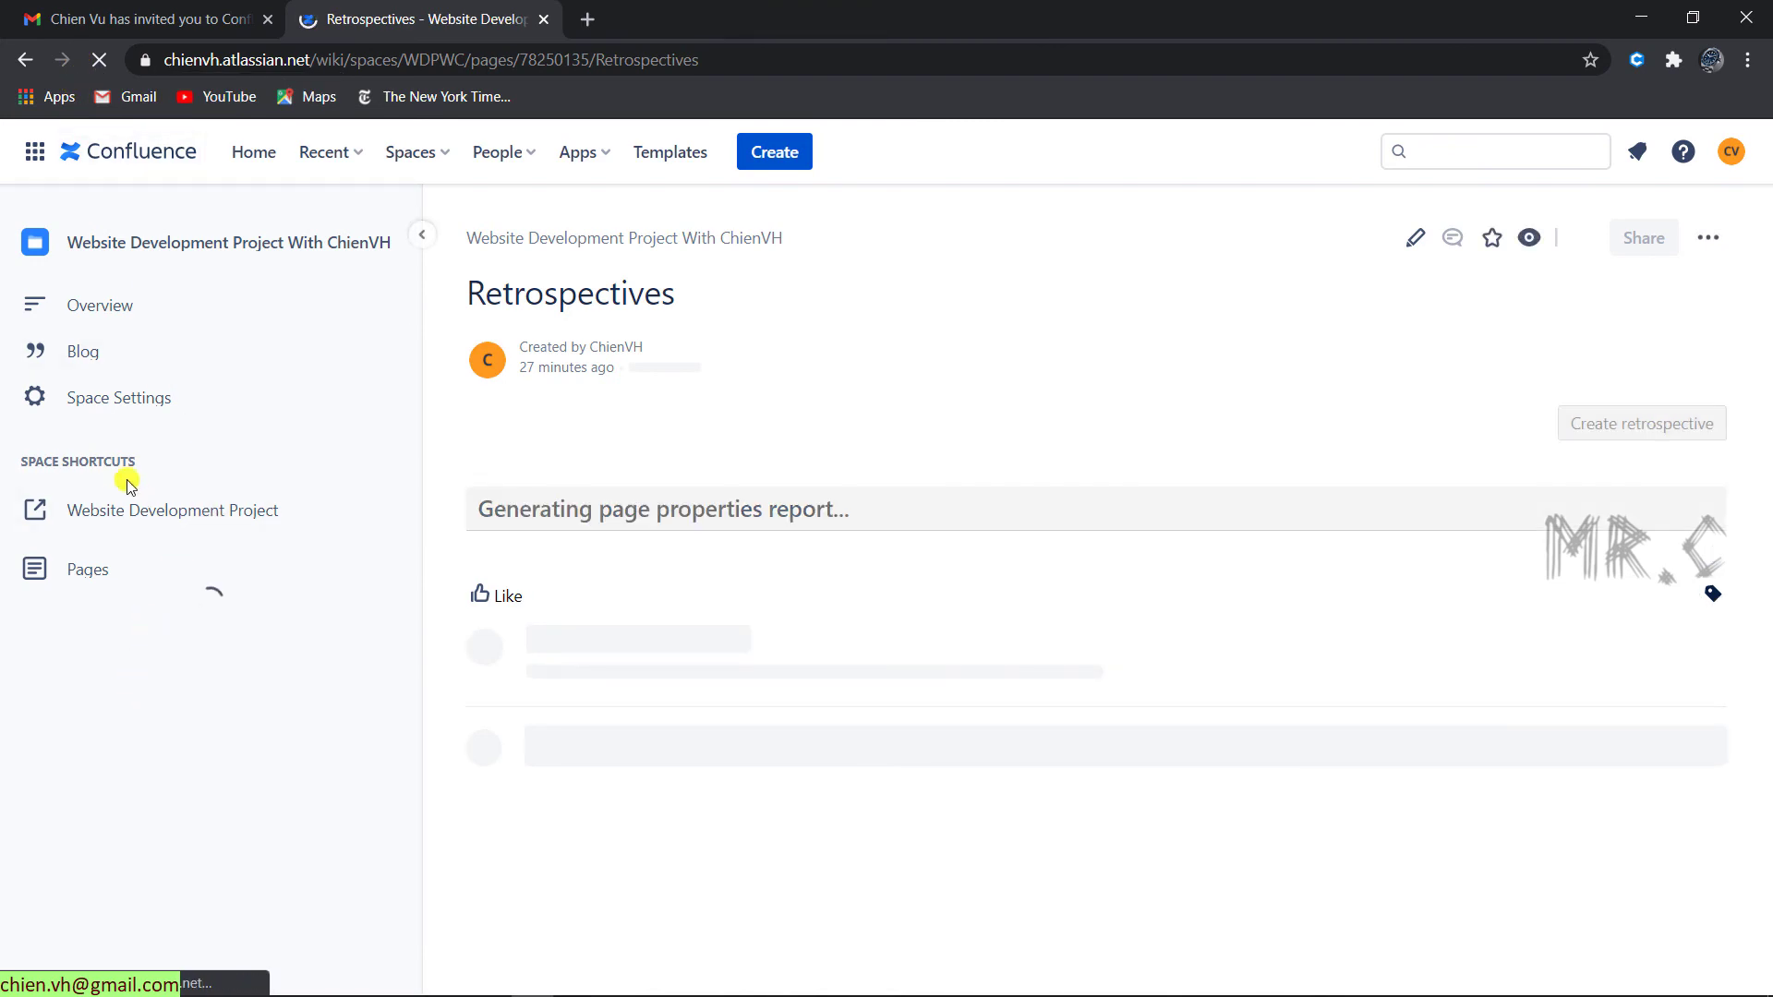
pyautogui.click(109, 656)
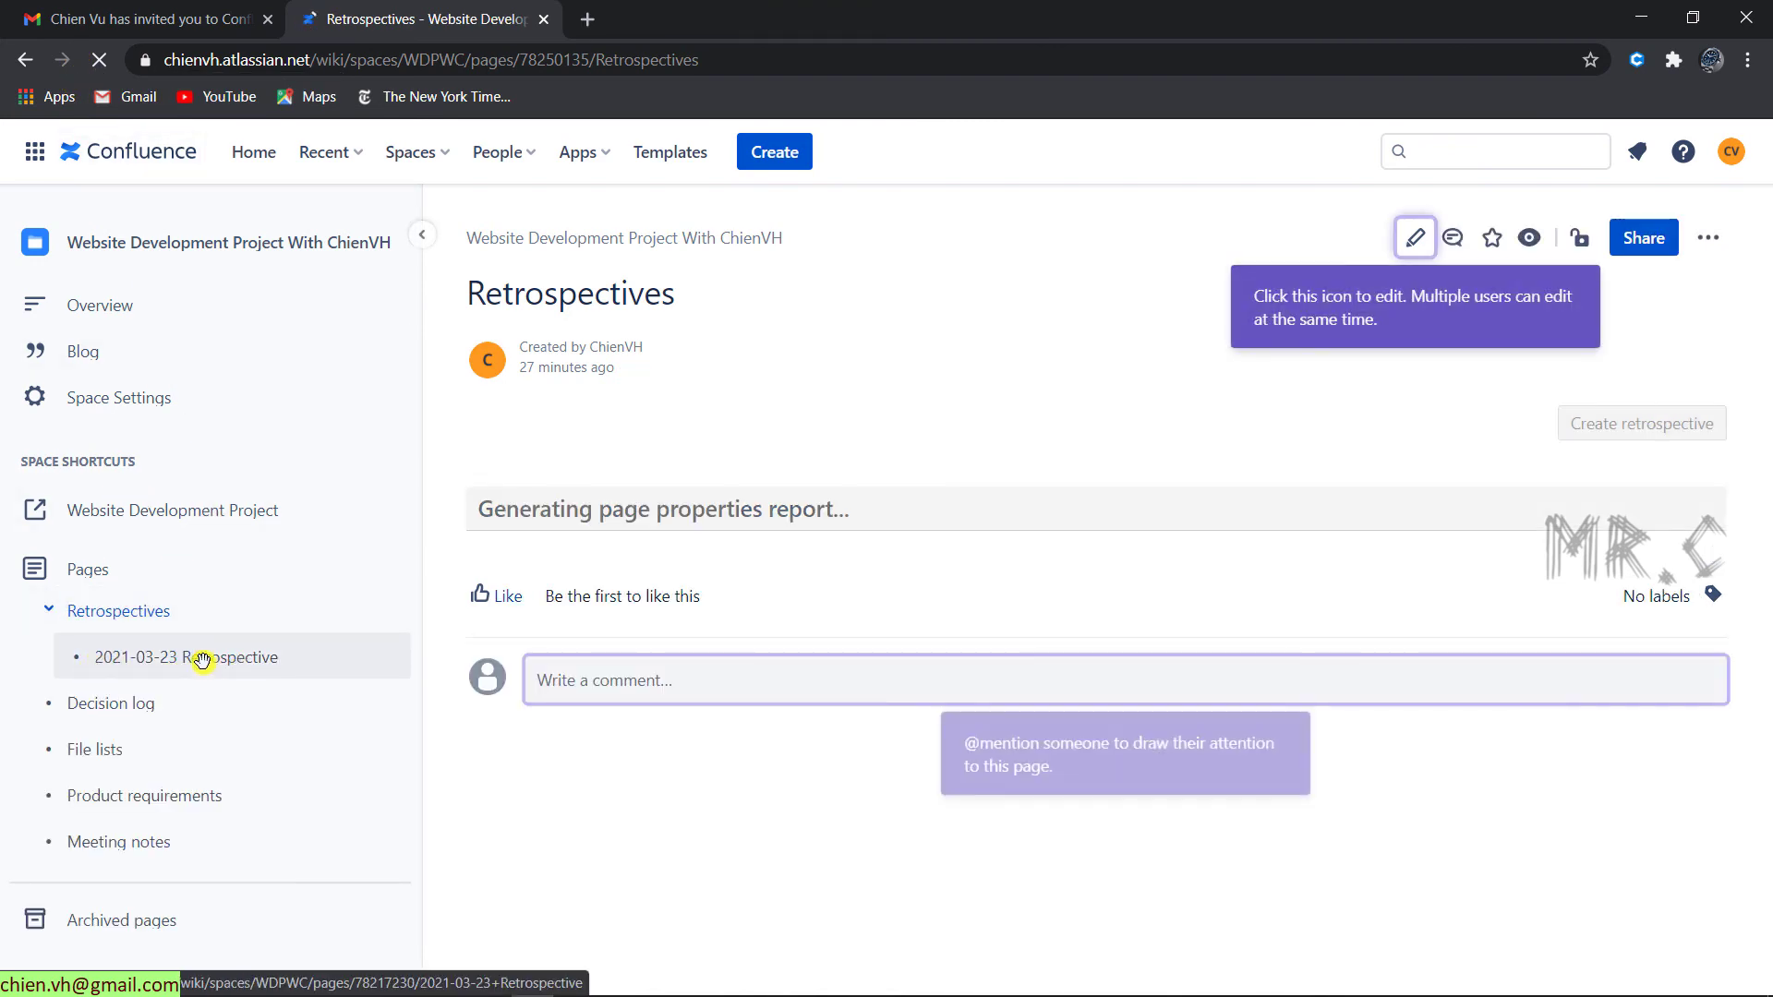